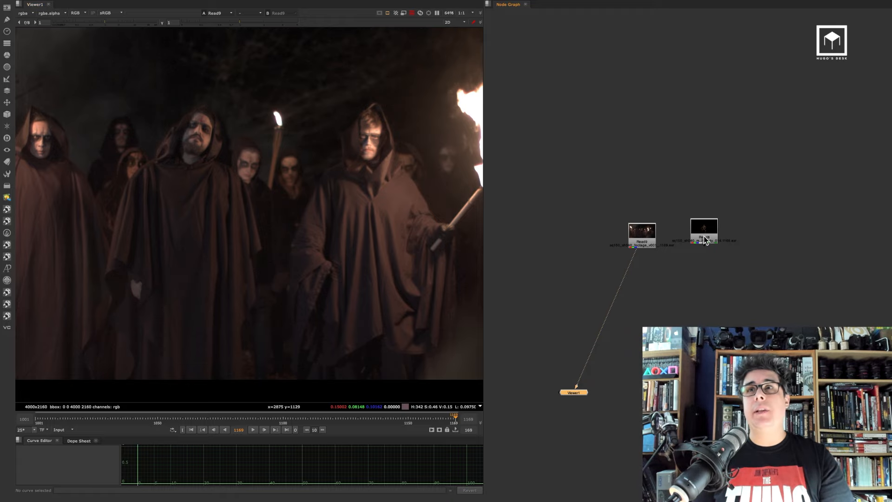
View the CG creature render in the viewer and play through its frames
key("1")
left_click(253, 429)
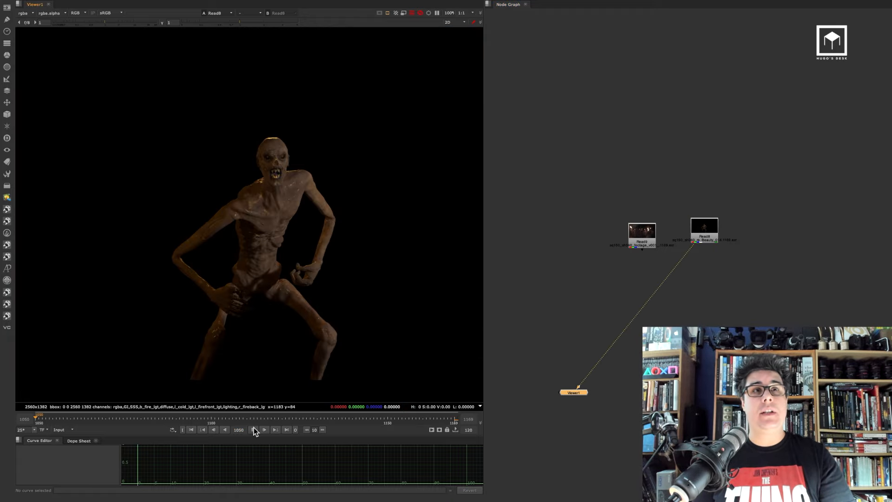
left_click(25, 13)
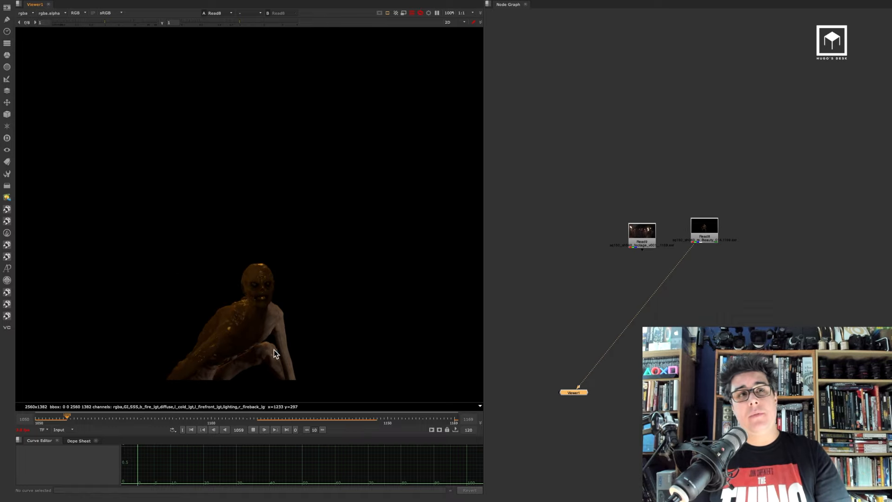
left_click(255, 428)
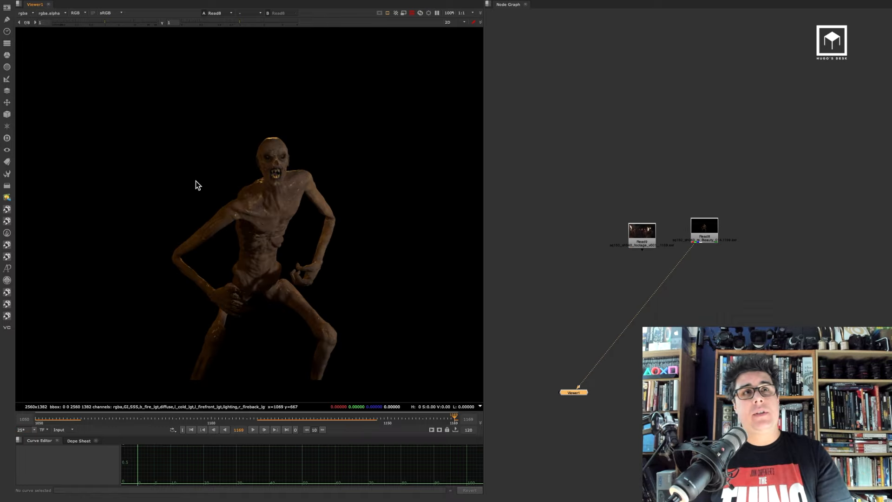
Inspect the render's diffuse, lighting and reflect layers in the viewer, then return to rgba
left_click(21, 12)
left_click(40, 55)
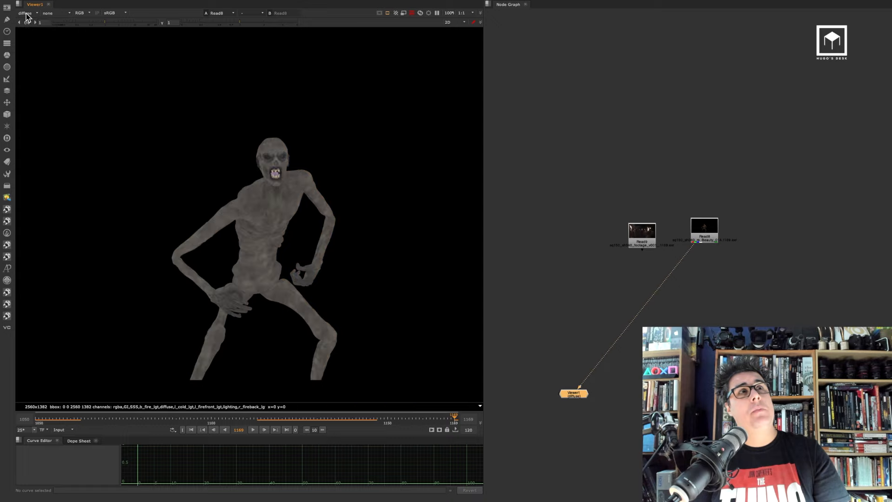
left_click(27, 15)
left_click(45, 86)
left_click(28, 14)
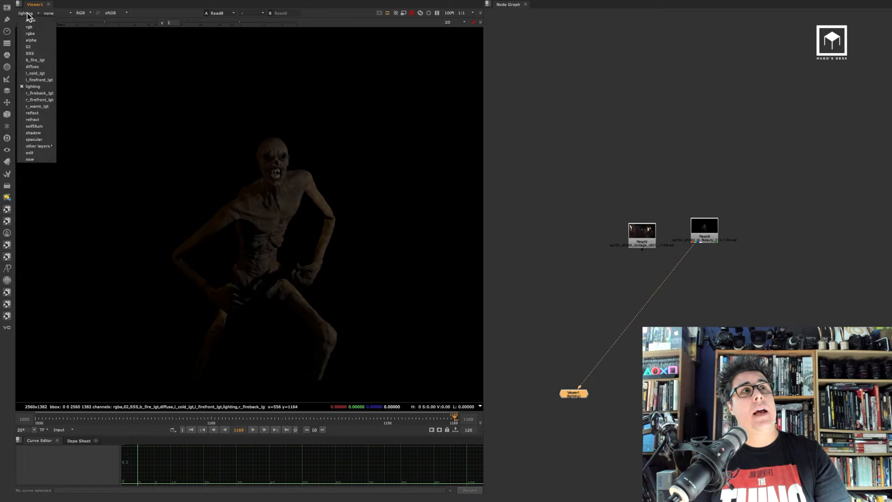
left_click(45, 113)
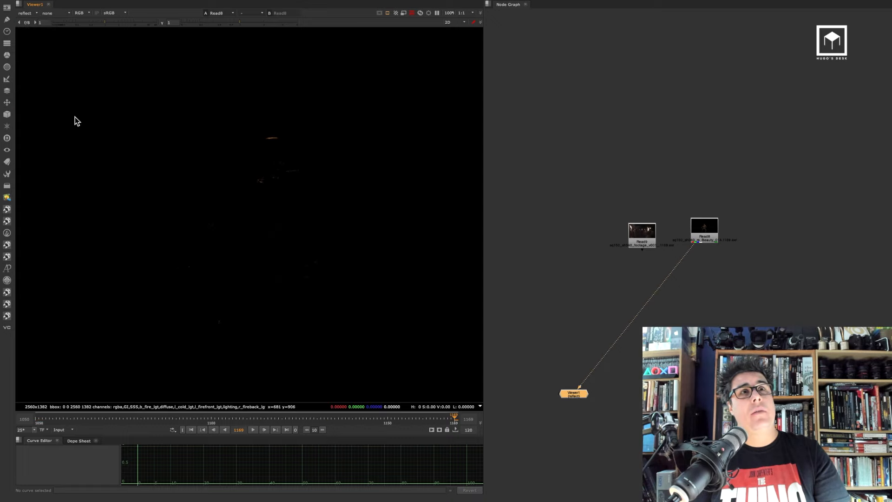
left_click(28, 14)
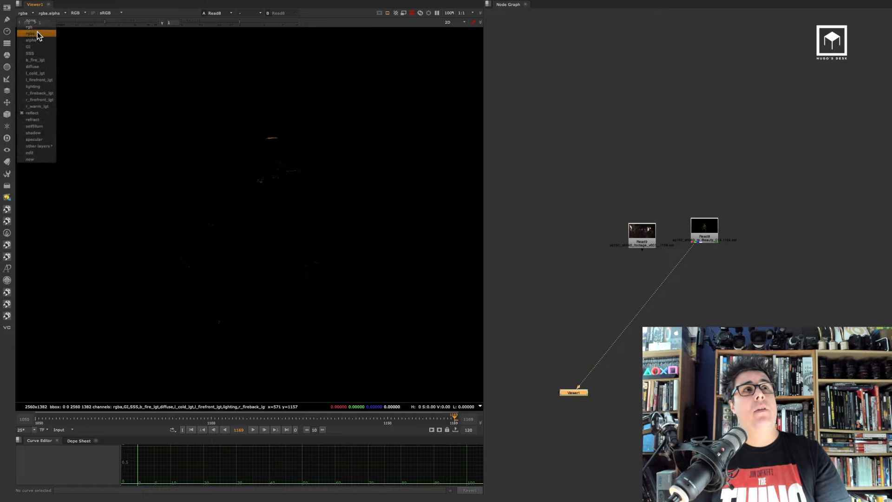
left_click(35, 33)
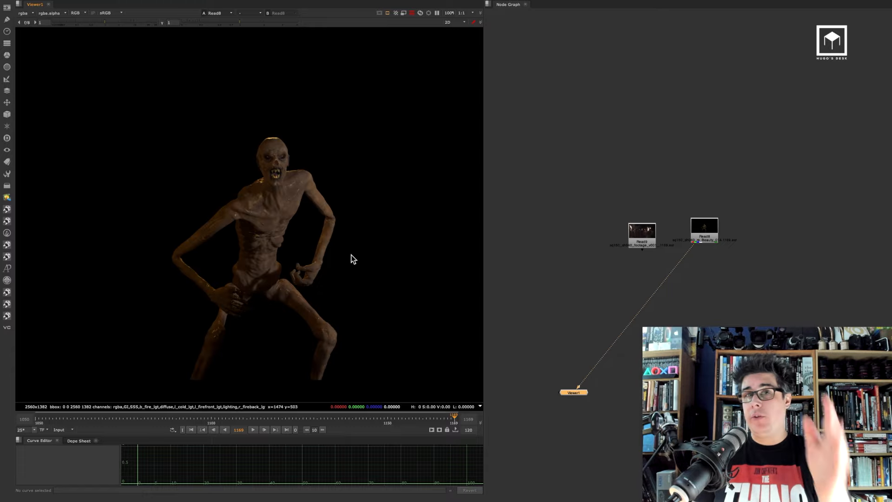
Add a Merge (over) node and connect its B input to the live-action footage Read9
scroll(691, 269, "up", 3)
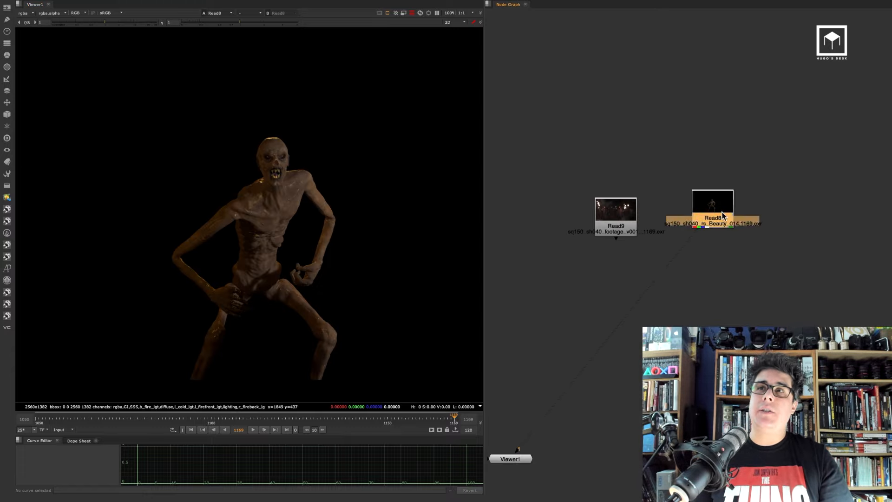
left_click_drag(711, 211, 750, 211)
left_click(737, 264)
middle_click_drag(710, 334, 691, 304)
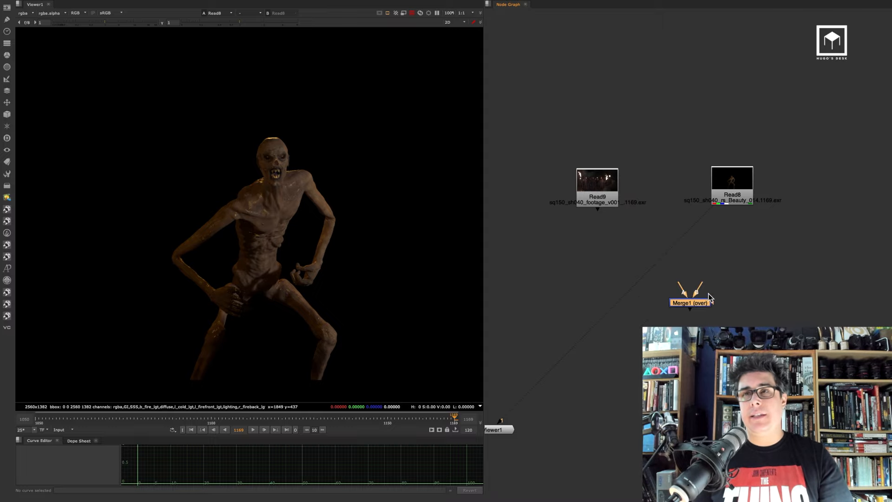
left_click_drag(702, 302, 604, 180)
left_click_drag(604, 181, 598, 174)
Connect the Merge A input to the CG render Read8 and view the merged result
key("1")
scroll(325, 181, "down", 5)
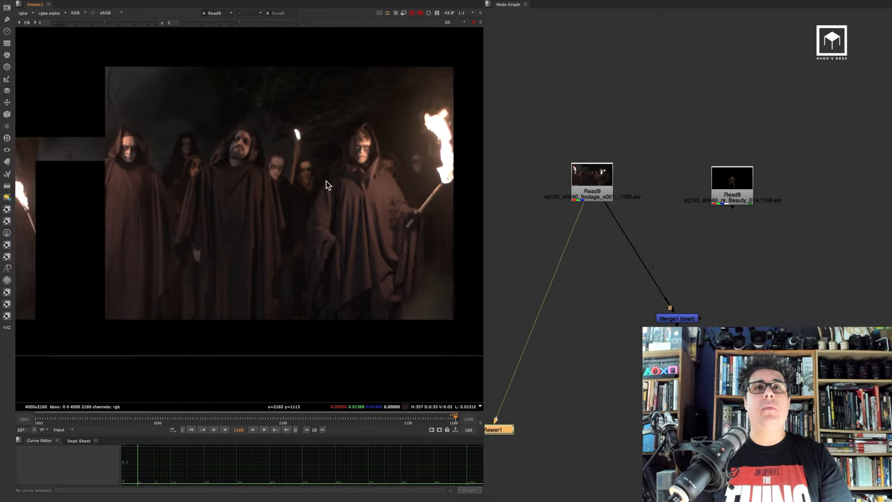
middle_click_drag(406, 152, 397, 177)
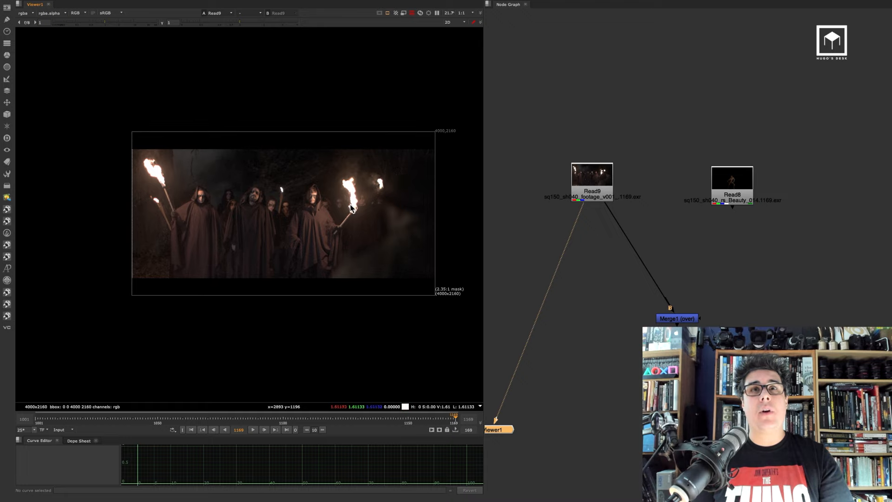
scroll(347, 202, "up", 1)
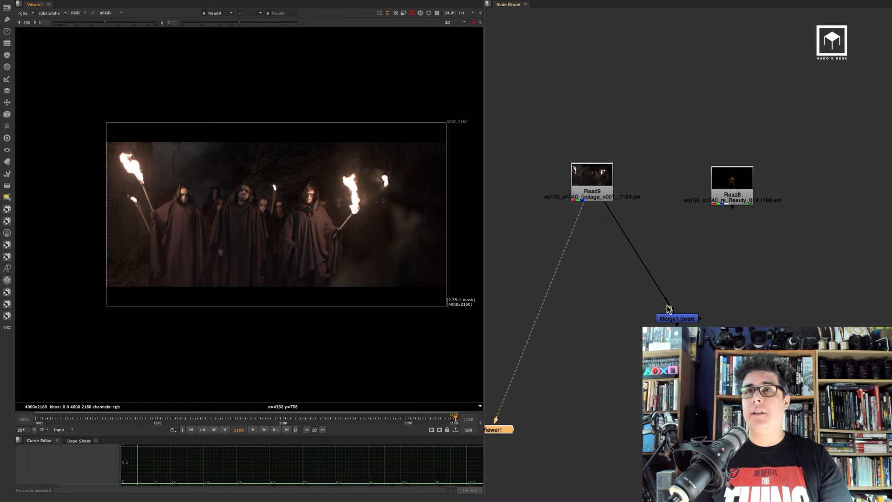
left_click_drag(668, 309, 801, 198)
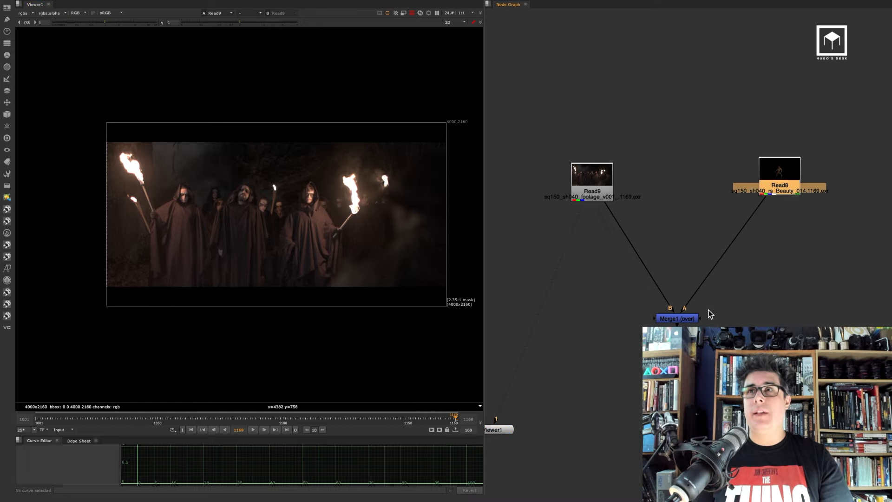
left_click(692, 319)
key("1")
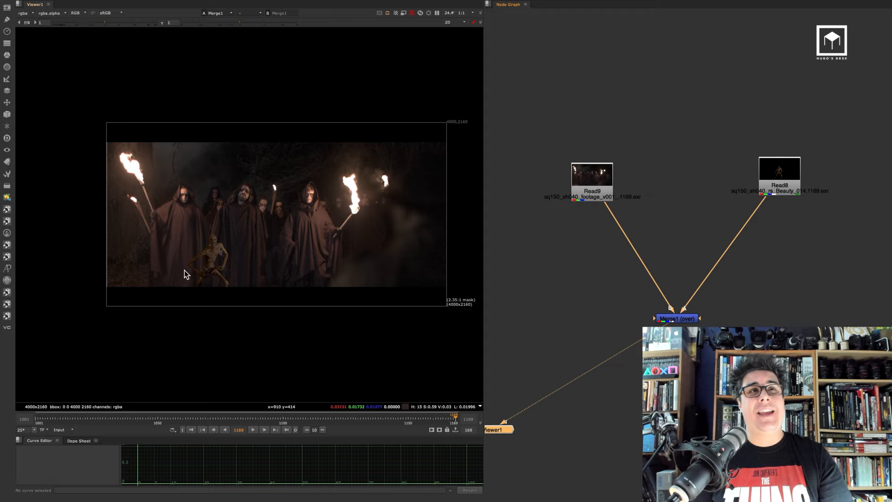
Compare the footage and the CG render individually in the viewer to check their formats
scroll(195, 267, "up", 3)
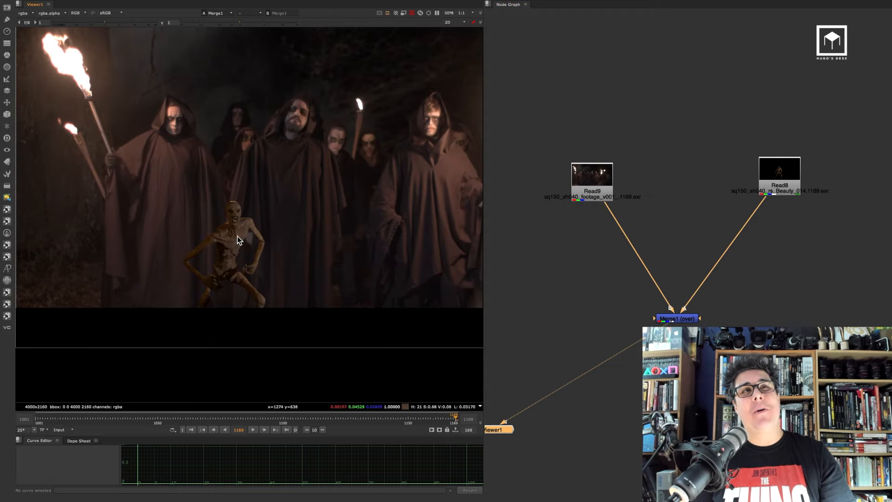
scroll(237, 240, "down", 4)
key("f")
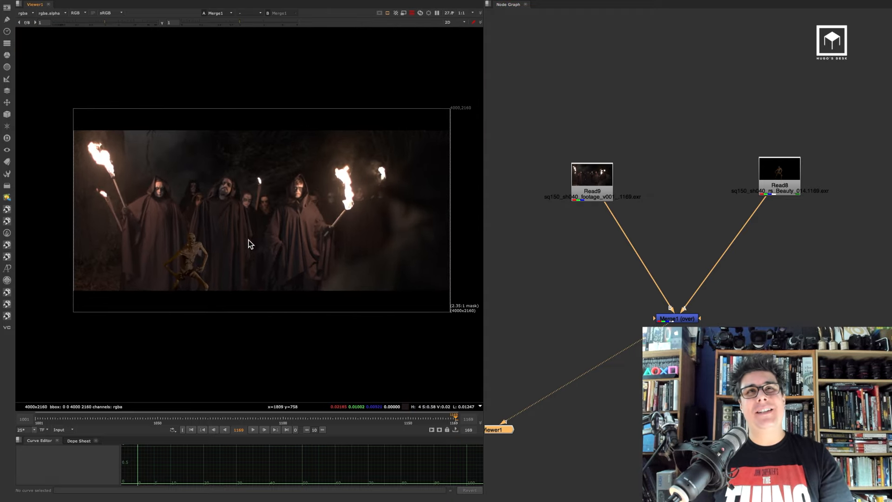
left_click(572, 197)
key("1")
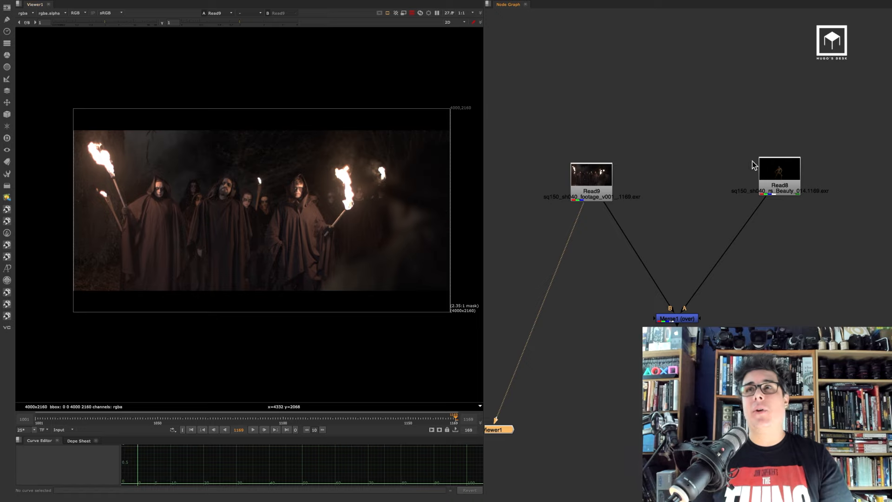
left_click(796, 176)
key("1")
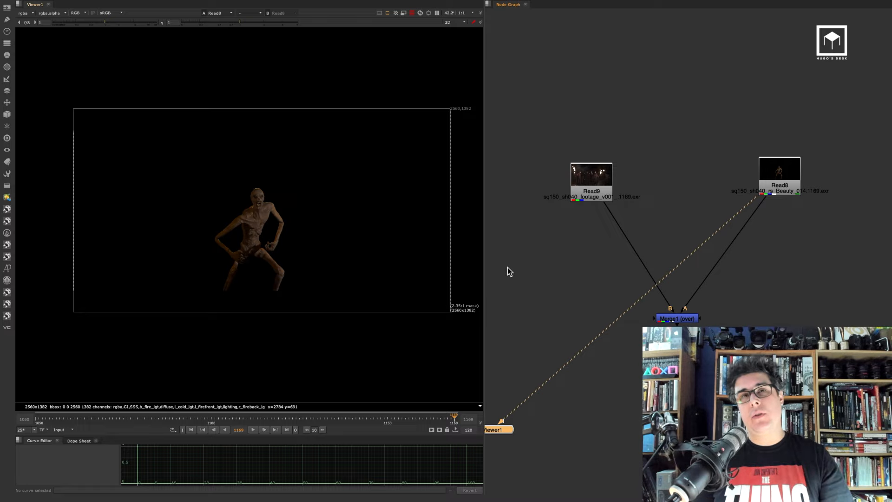
left_click(253, 430)
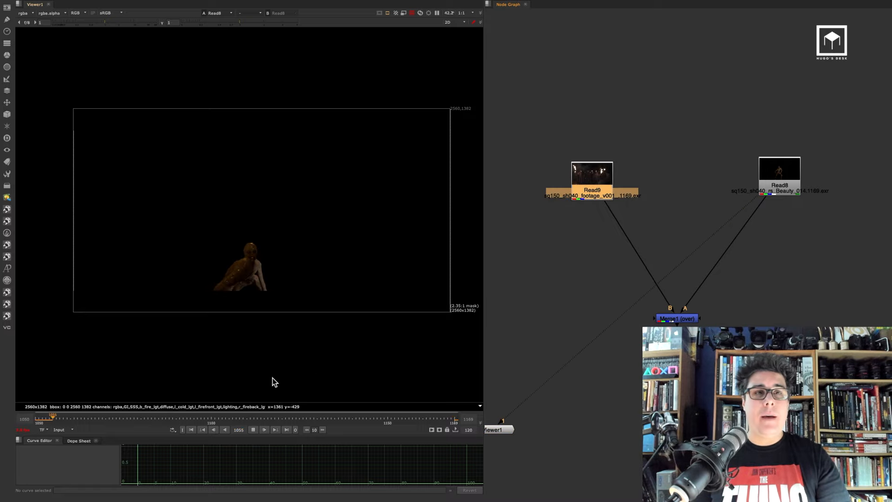
left_click(287, 429)
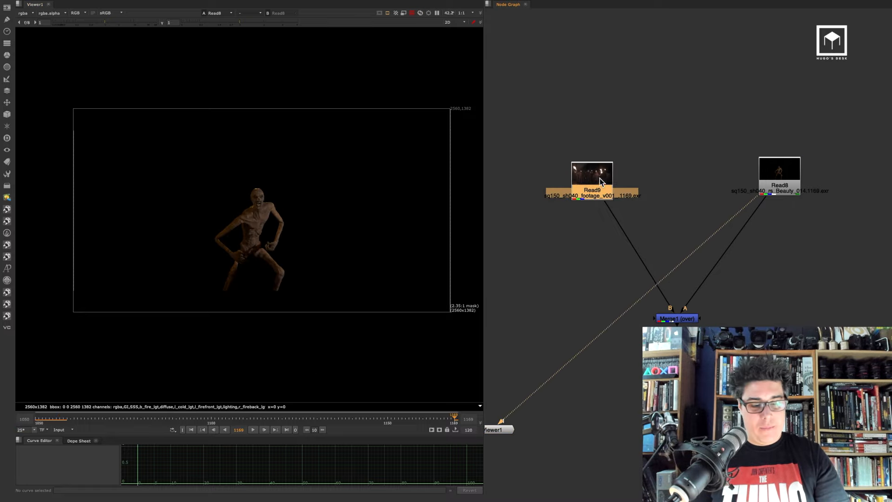
Insert a Reformat node after the footage Read9
key("Tab")
type("re")
key("Return")
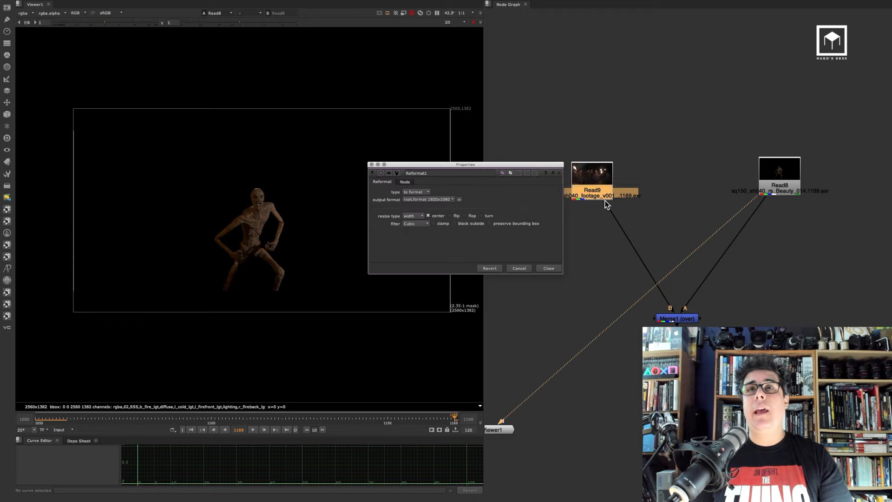
Set the project's full size format to 2560x1382 to match the CG render's format
left_click(444, 200)
left_click(701, 193)
double_click(779, 176)
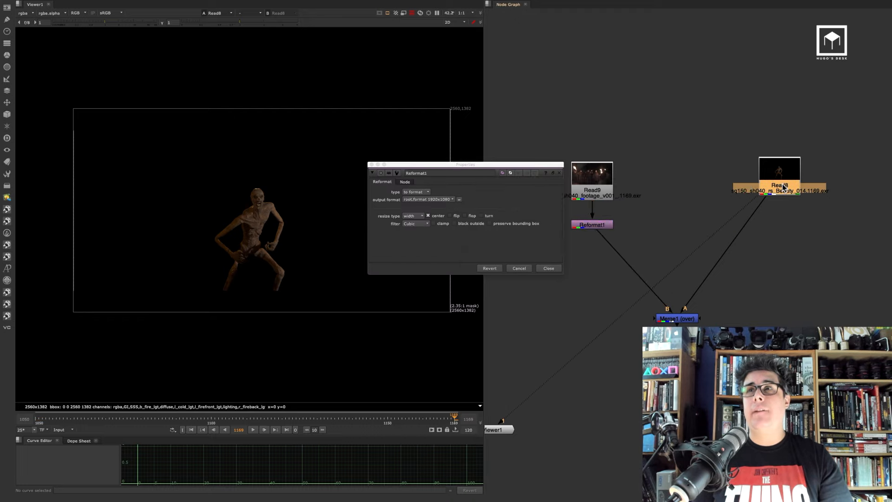
left_click(574, 328)
key("s")
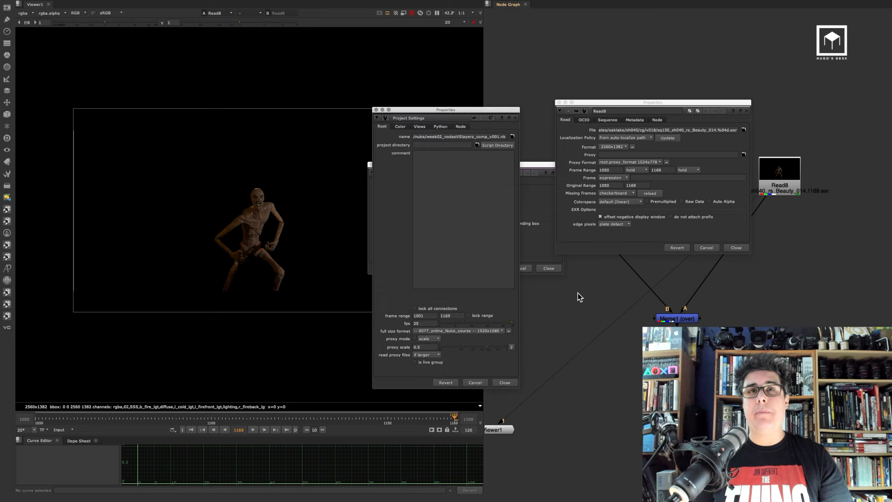
left_click(432, 333)
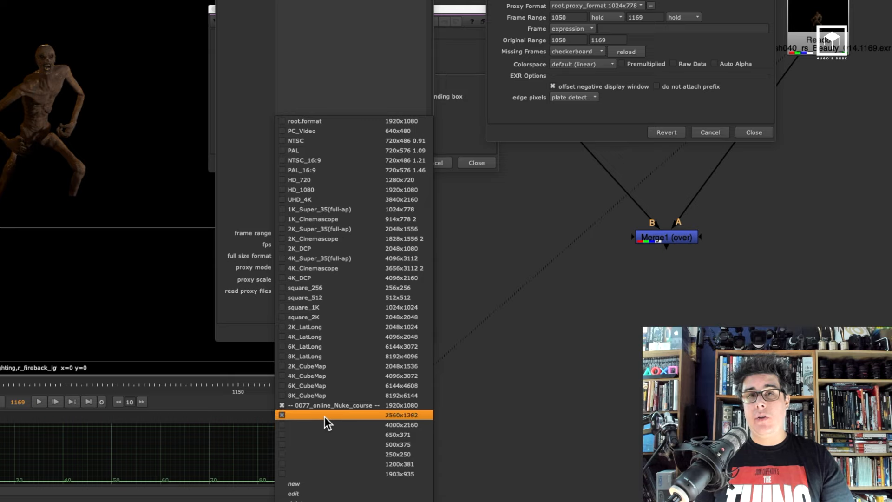
left_click(419, 414)
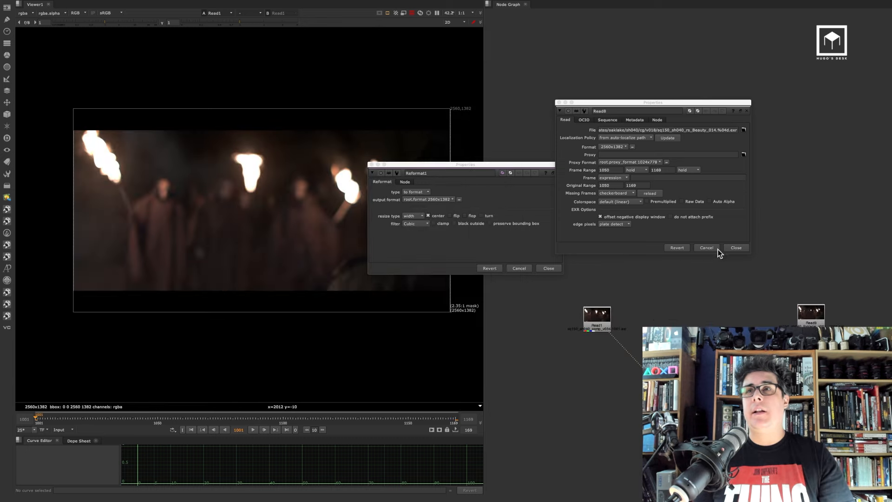
left_click(719, 248)
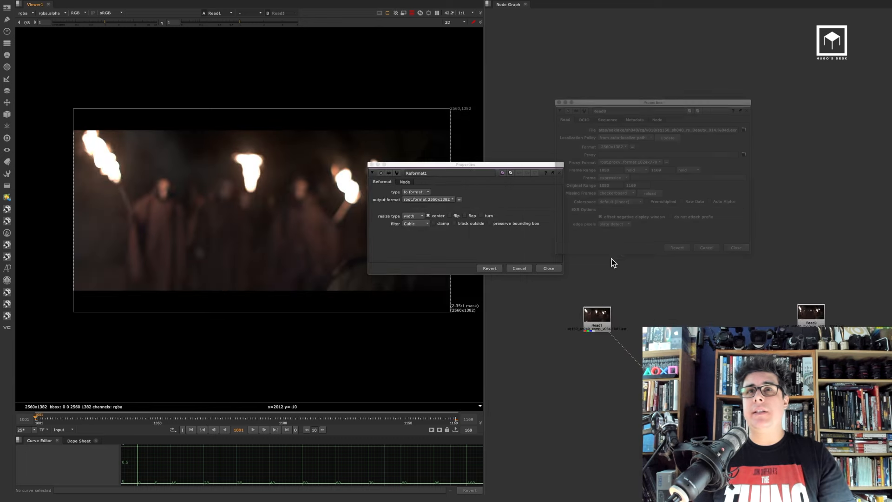
left_click(555, 267)
View the reformatted footage and the merged composite in the viewer
middle_click_drag(671, 247, 579, 210)
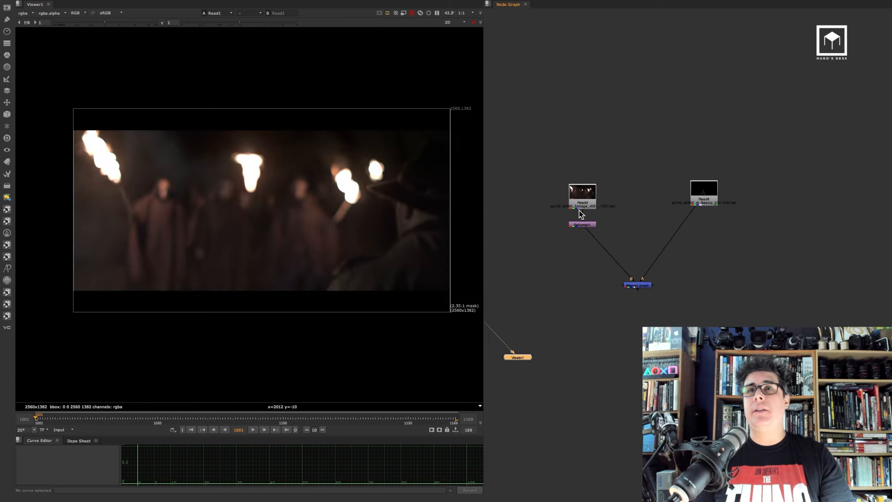
scroll(579, 212, "up", 3)
left_click(590, 227)
key("1")
double_click(591, 228)
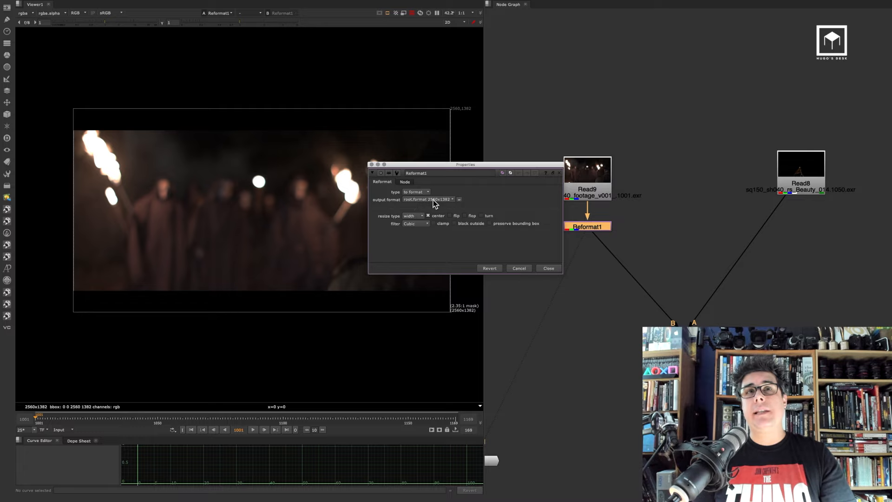
left_click(550, 271)
left_click(683, 334)
key("1")
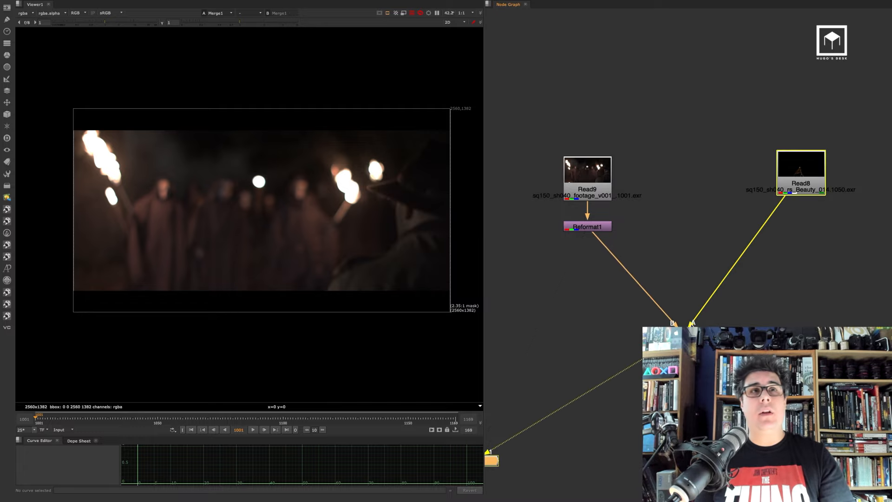
left_click(287, 429)
Compare the finished reference comp Read1 with the current merged composite in the viewer
scroll(272, 202, "up", 3)
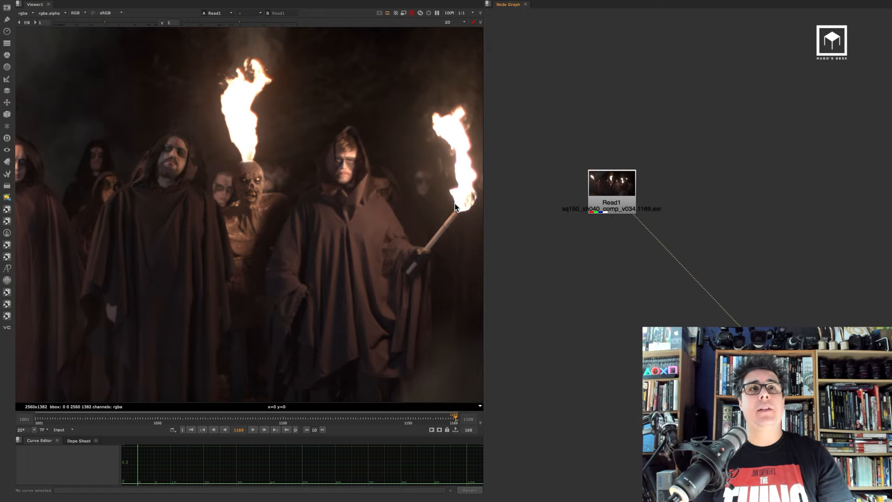
scroll(249, 209, "up", 3)
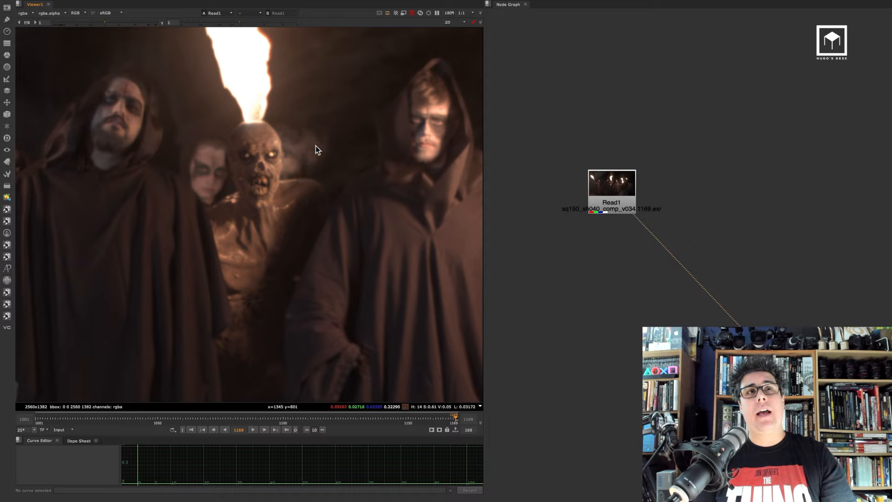
scroll(651, 223, "down", 4)
middle_click_drag(651, 223, 591, 200)
left_click(790, 285)
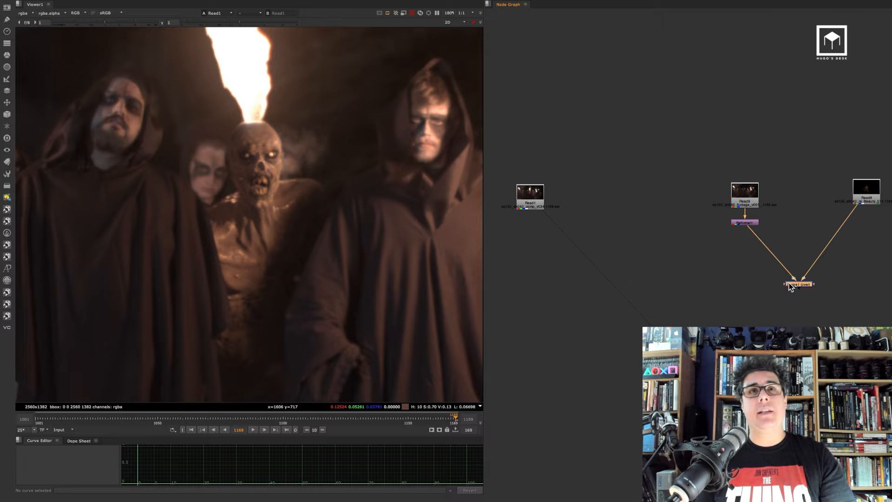
key("1")
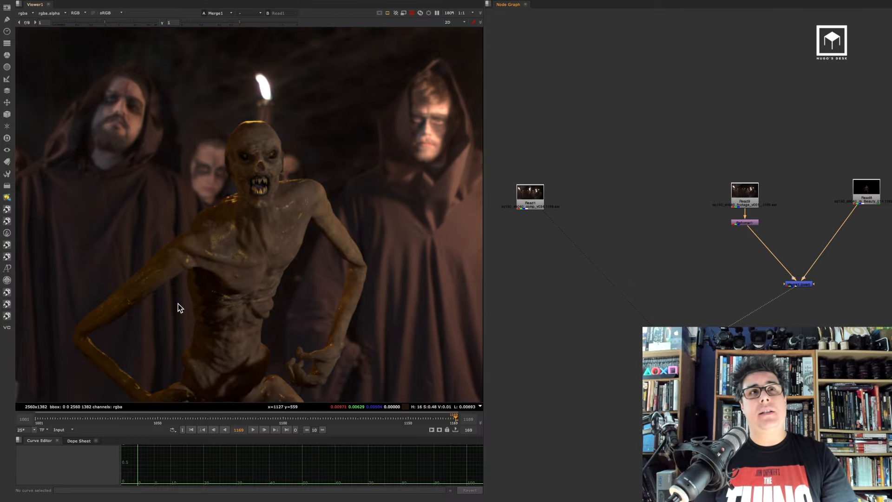
scroll(294, 215, "down", 4)
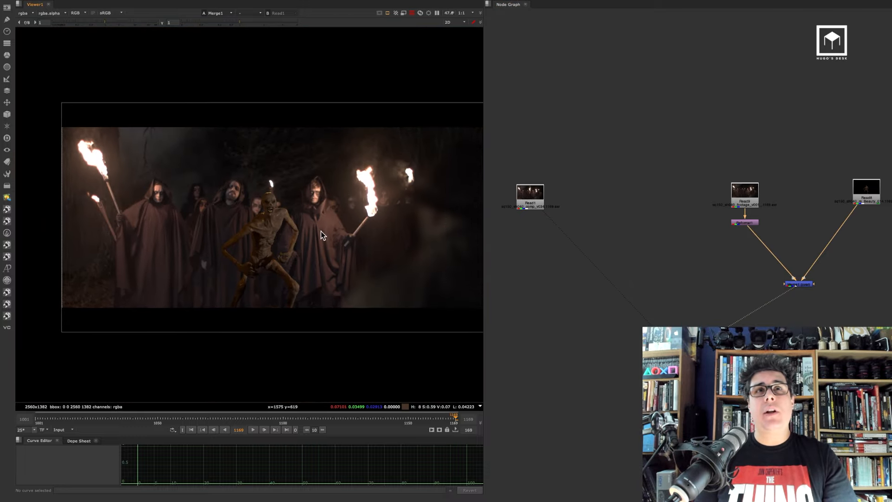
middle_click_drag(789, 289, 669, 279)
left_click(720, 252)
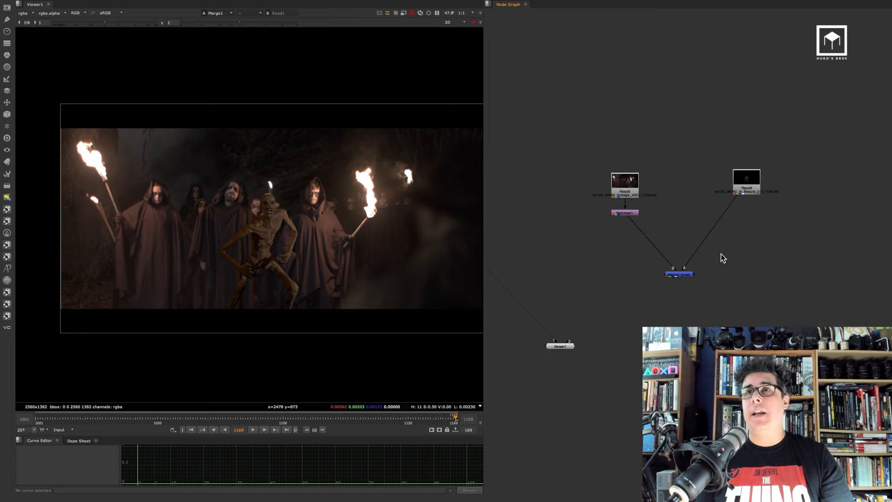
Tidy the node tree, moving the Merge node down and routing both inputs through dots at right angles
left_click_drag(681, 273, 681, 295)
left_click(710, 244, "ctrl")
left_click_drag(718, 255, 741, 278)
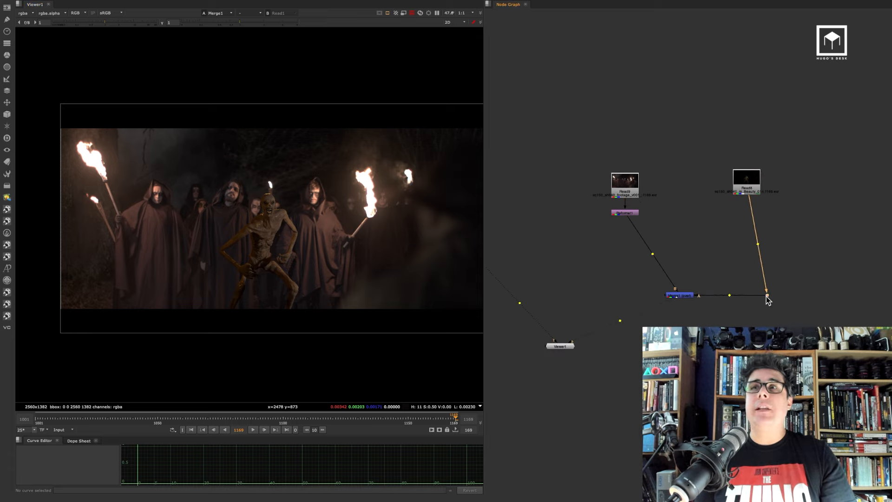
left_click_drag(652, 255, 625, 294, "ctrl")
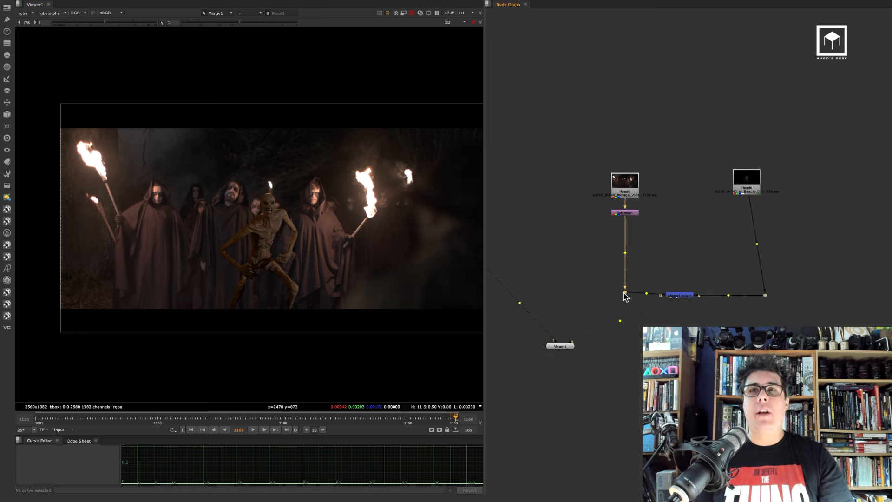
left_click_drag(681, 296, 692, 298)
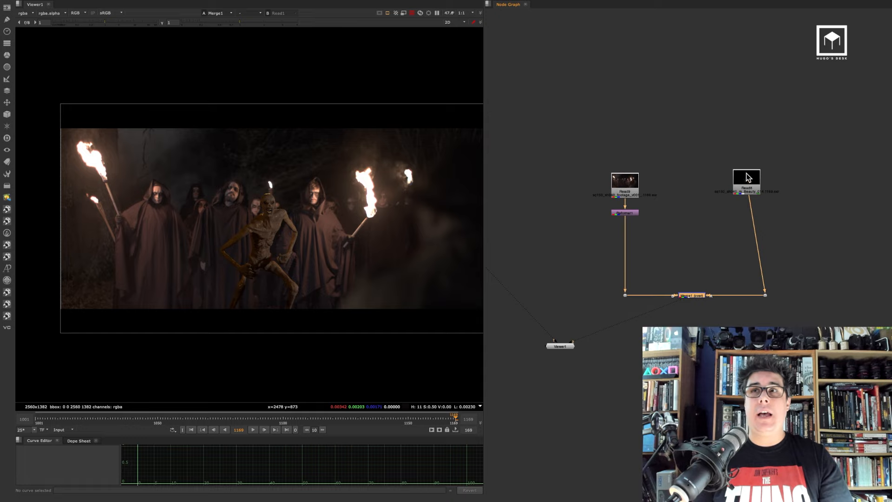
left_click_drag(746, 175, 764, 179)
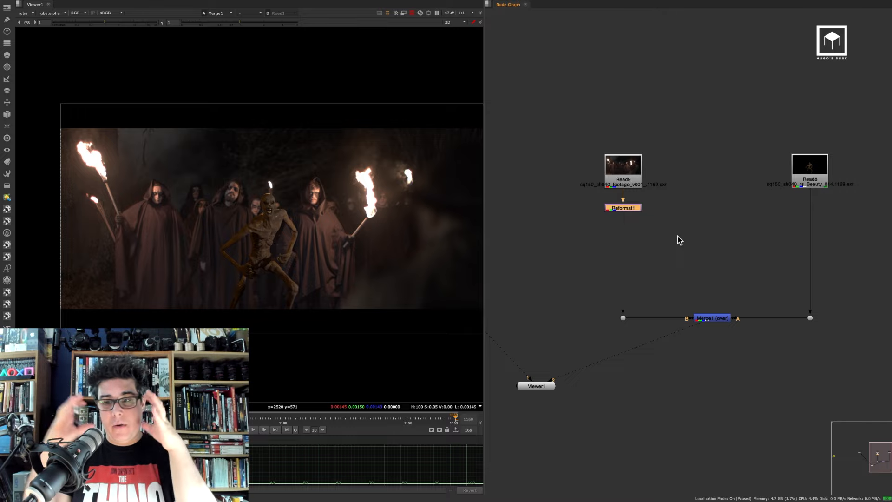
middle_click_drag(666, 235, 630, 234)
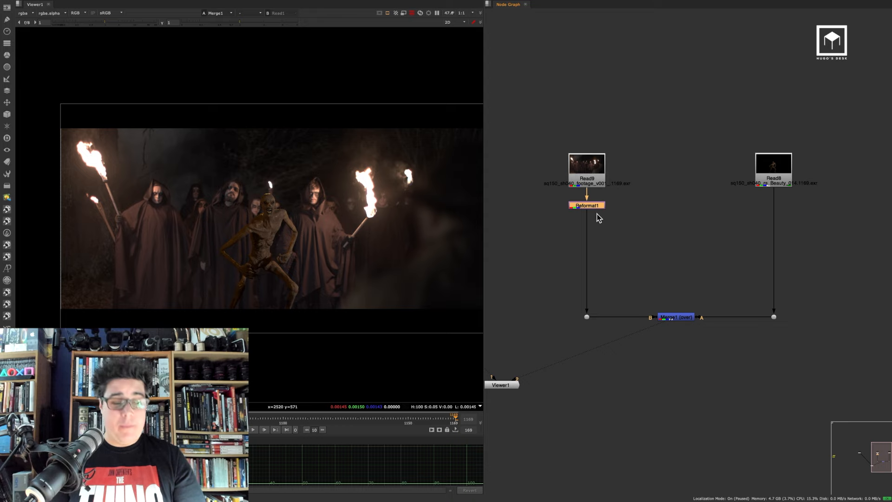
Add a Grade node after Reformat1 and a ColorCorrect node after the CG render Read8
key("g")
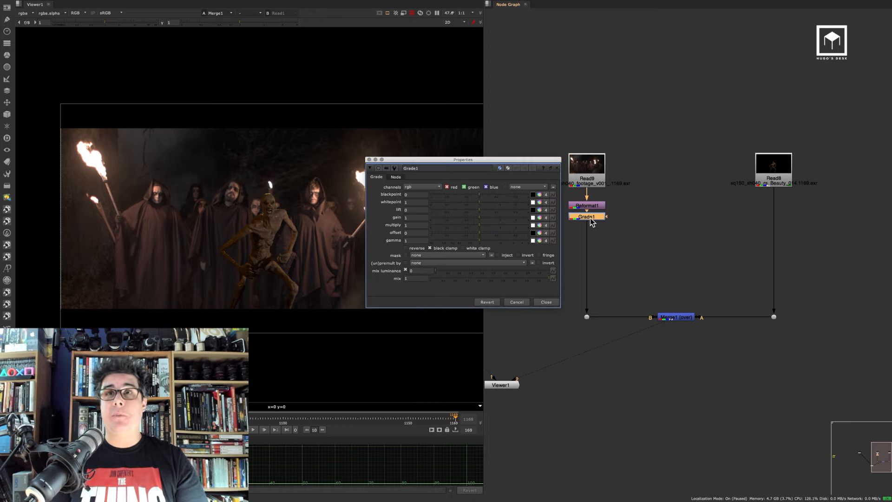
left_click(773, 182)
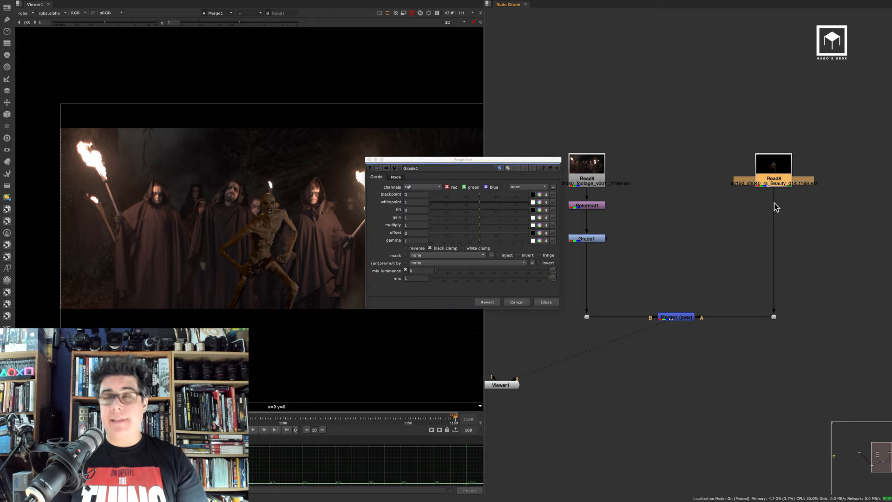
key("c")
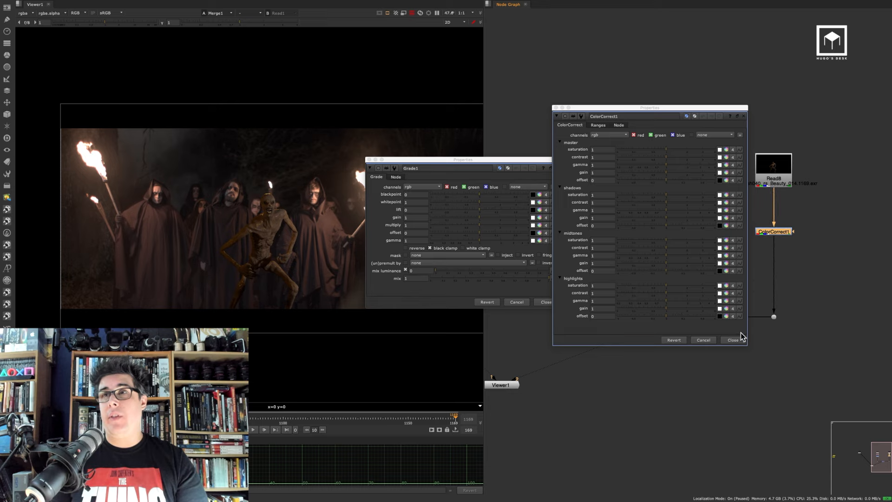
left_click(733, 339)
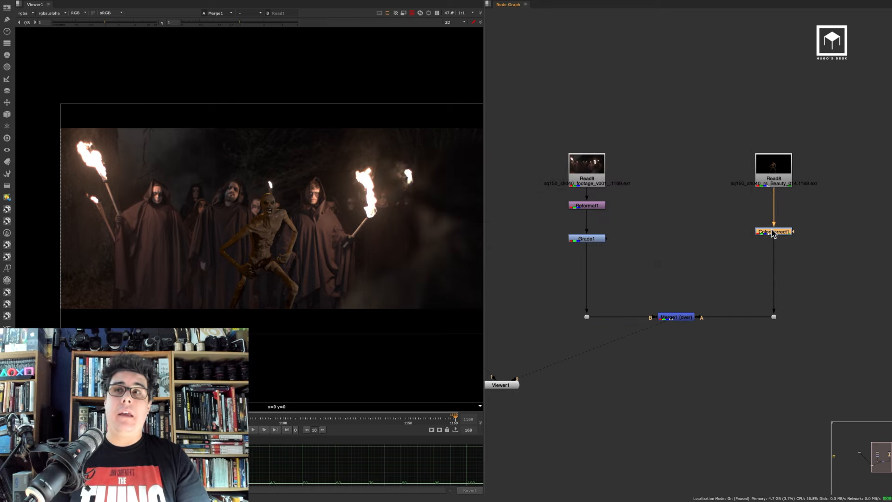
Add a Transform after ColorCorrect1, move its center to the creature's feet and scale the creature up slightly
key("t")
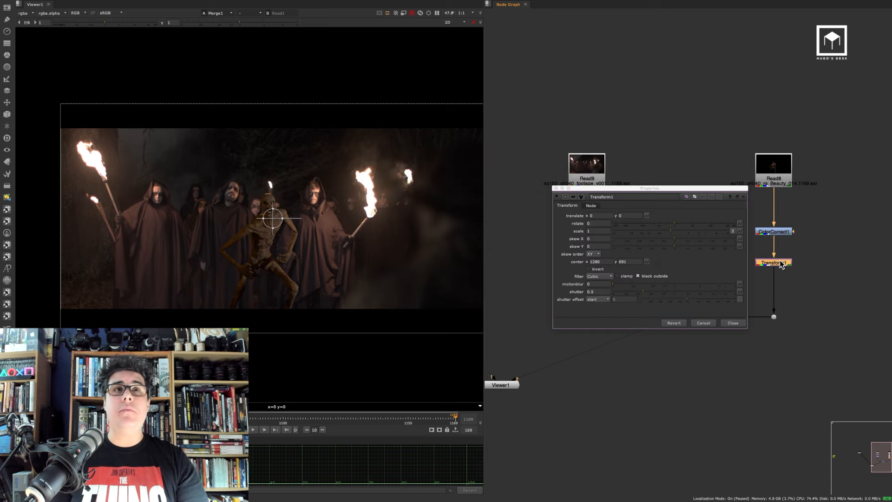
scroll(275, 230, "up", 2)
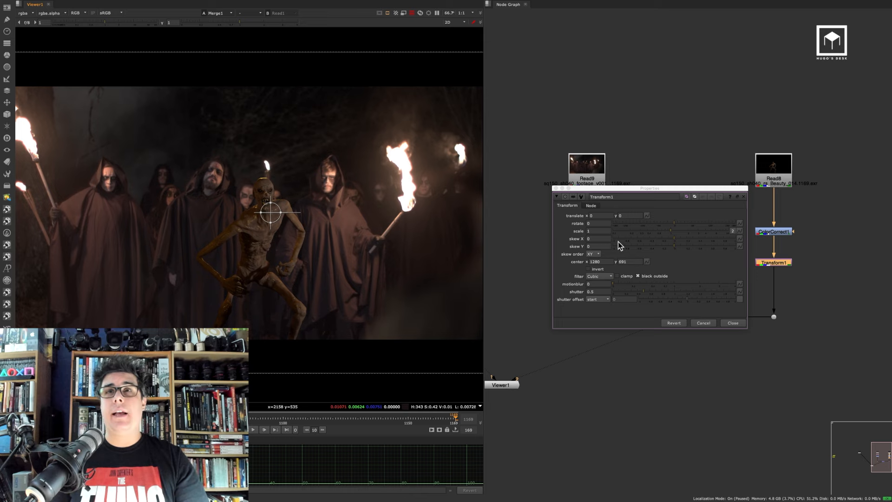
left_click_drag(270, 212, 248, 354, "ctrl")
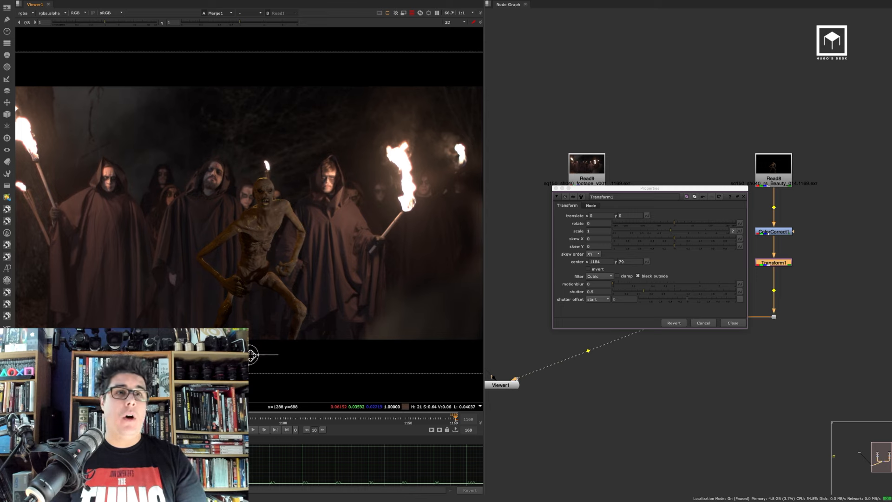
left_click(607, 230)
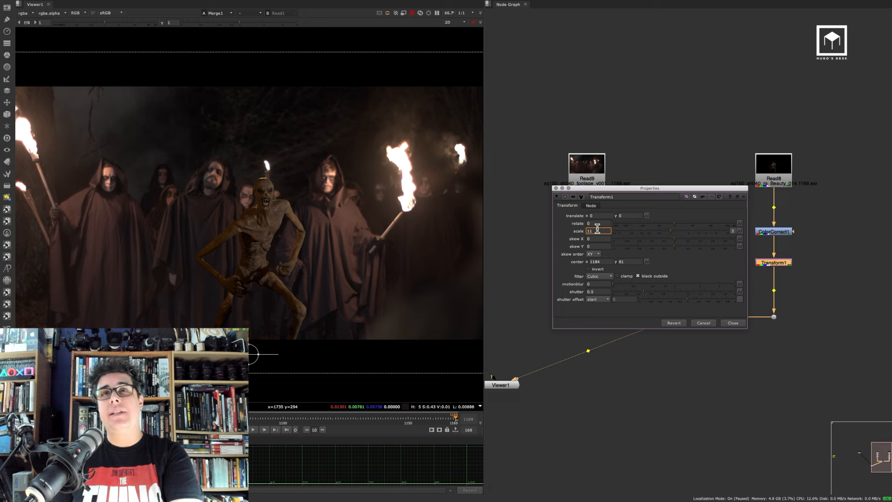
key("Up")
key("Down")
key("Down")
key("Down")
key("Down")
key("Down")
key("Down")
key("Down")
key("Down")
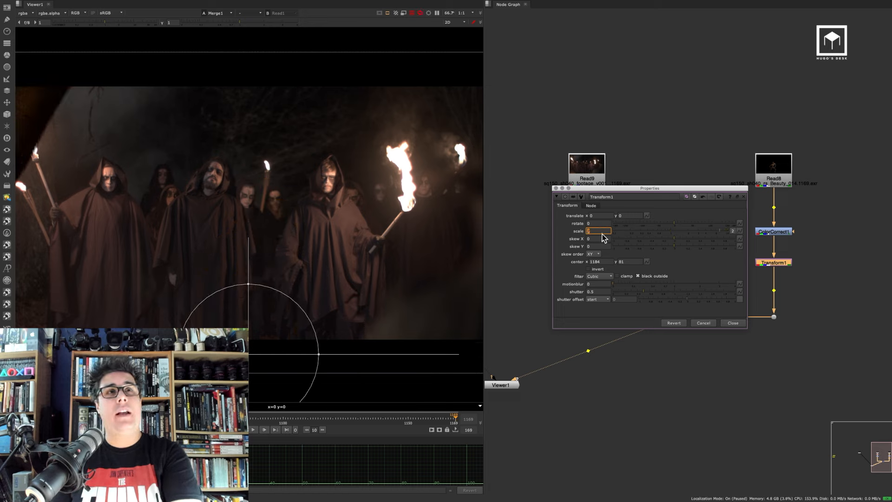
key("Down")
key("Down")
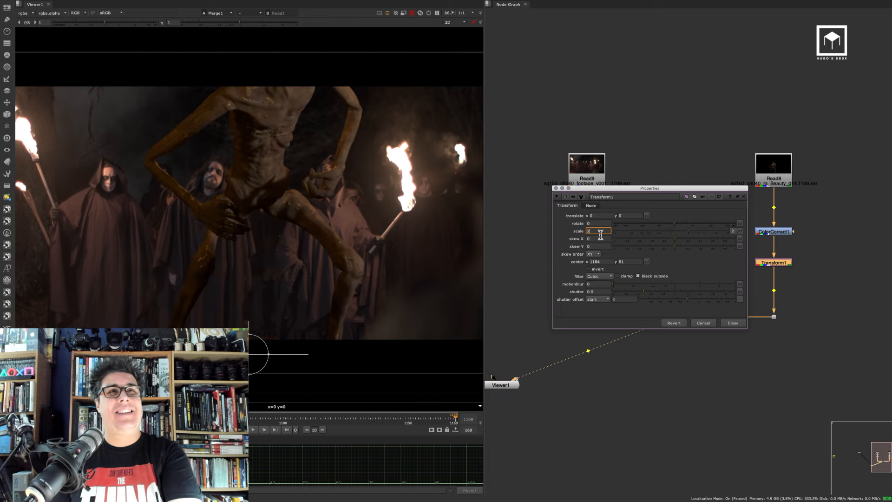
key("Up")
key("Up")
key("Up")
key("Down")
key("Down")
key("Down")
key("Down")
key("Down")
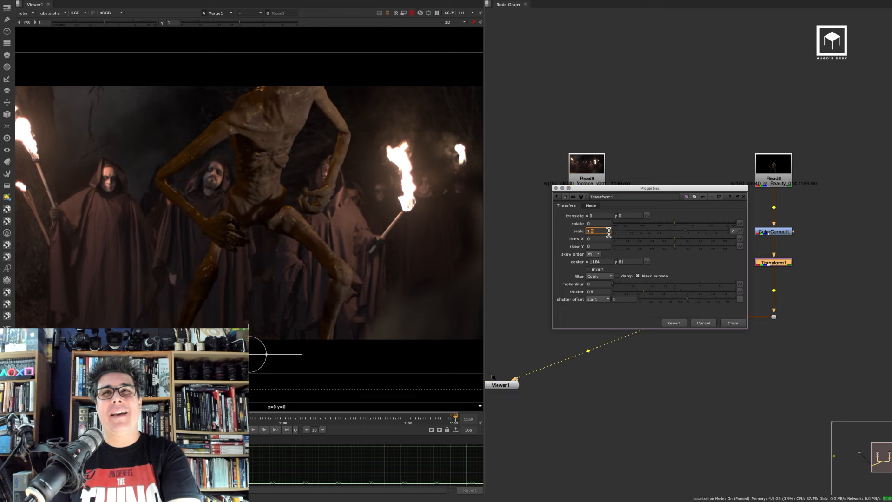
key("Down")
key("Down")
key("Down")
key("Down")
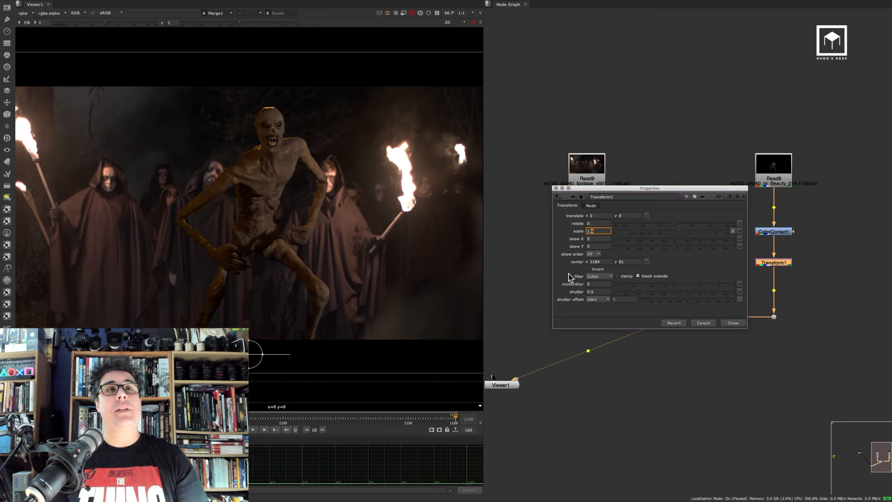
left_click(736, 322)
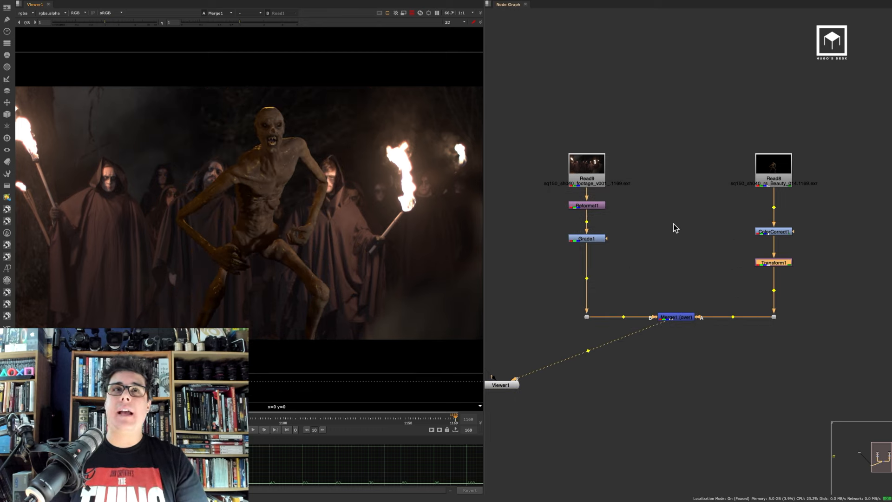
Add a Defocus node after Grade1 on the footage branch and set its defocus to 5
left_click(601, 239)
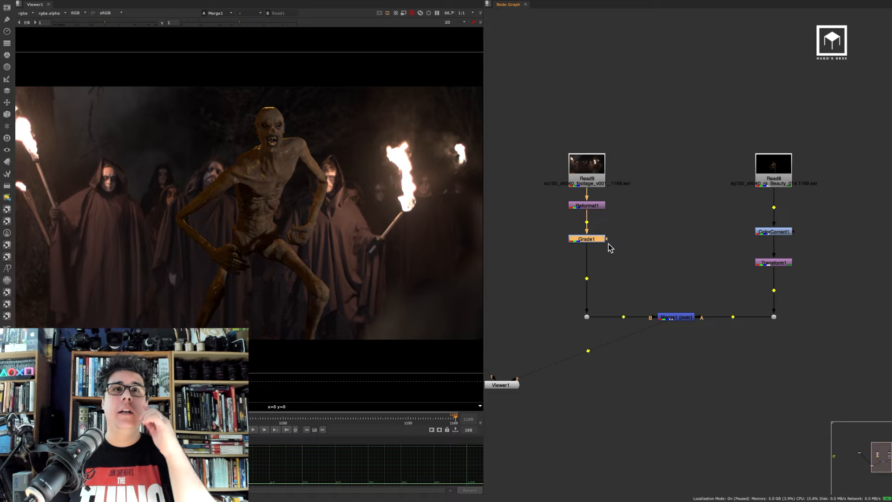
middle_click_drag(393, 238, 331, 239)
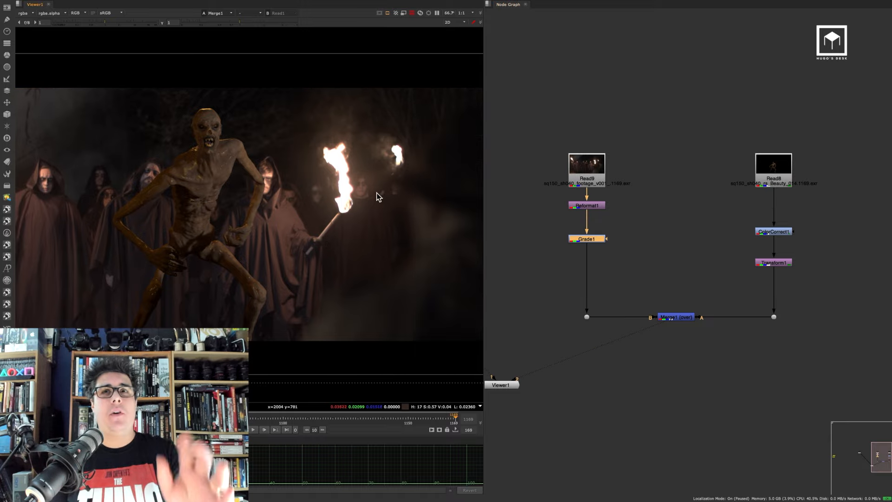
key("Tab")
type("de")
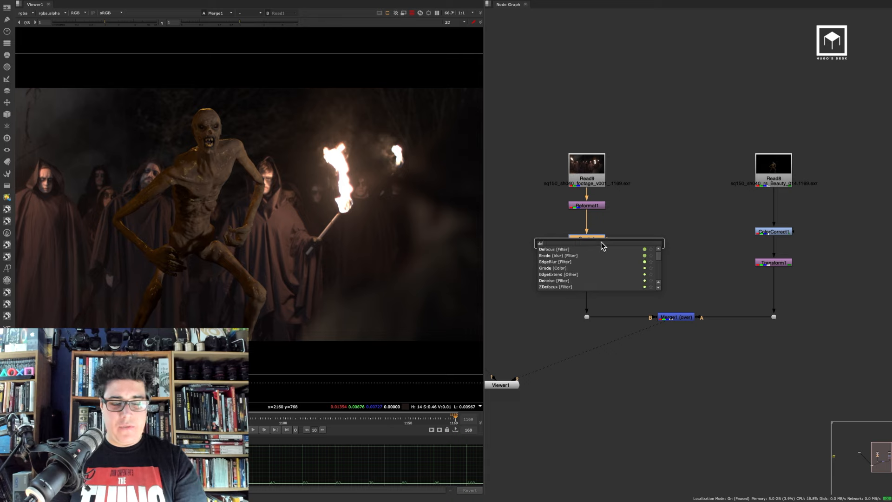
type("f")
left_click_drag(587, 253, 588, 259)
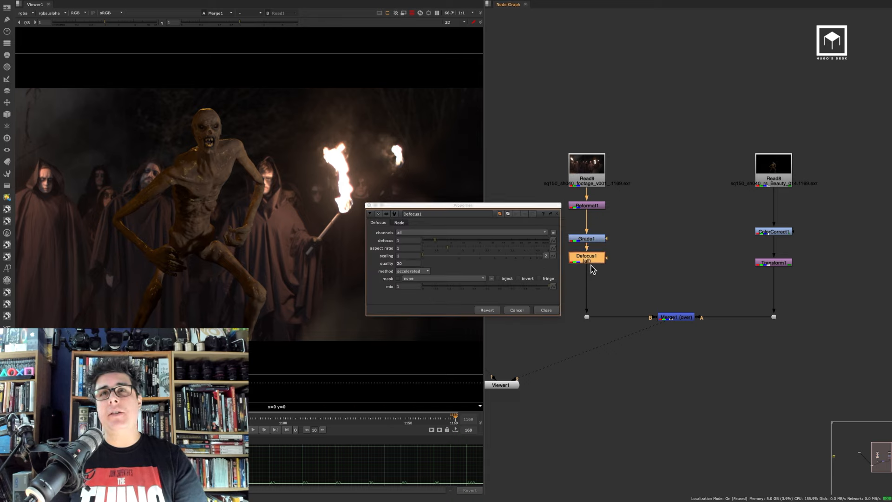
left_click(381, 205)
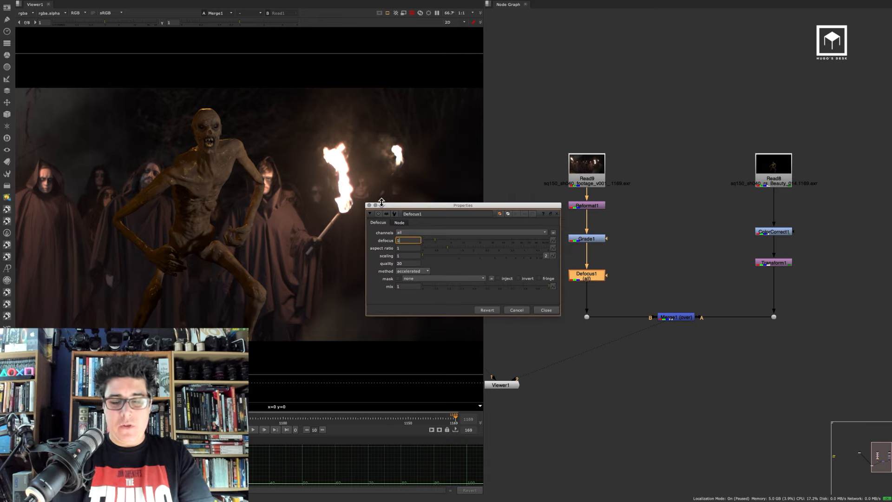
type("10")
key("Return")
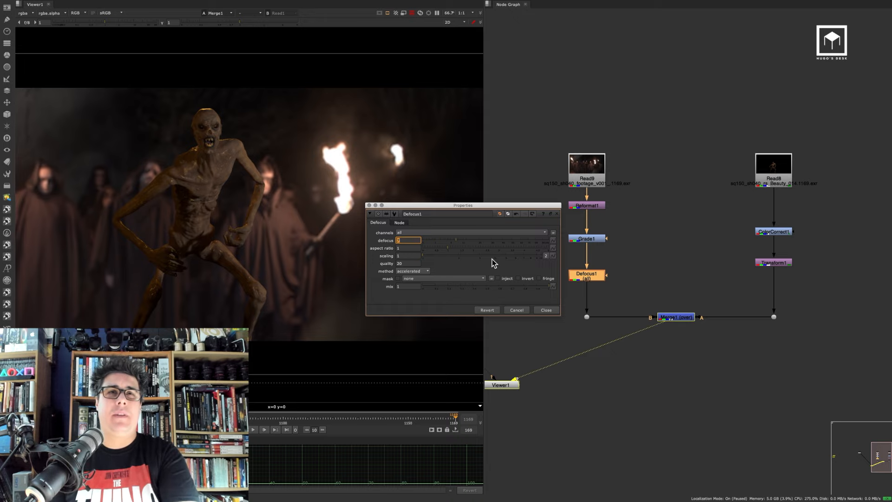
type("5")
key("Return")
left_click(546, 309)
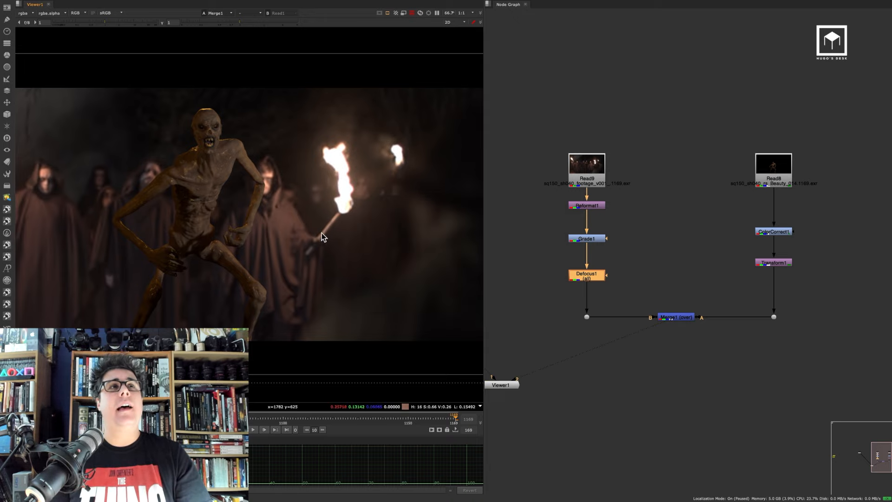
Add a ColorCorrect node after the Merge node to grade the whole composite
scroll(322, 233, "down", 3)
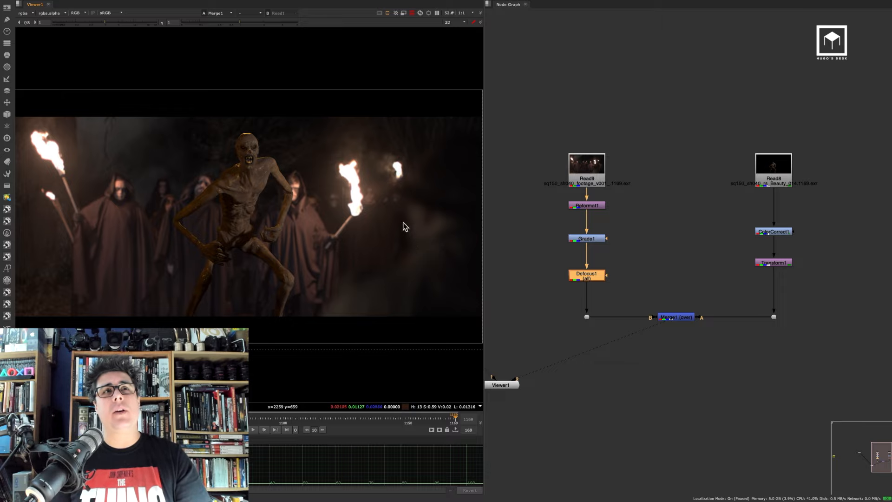
scroll(255, 204, "up", 3)
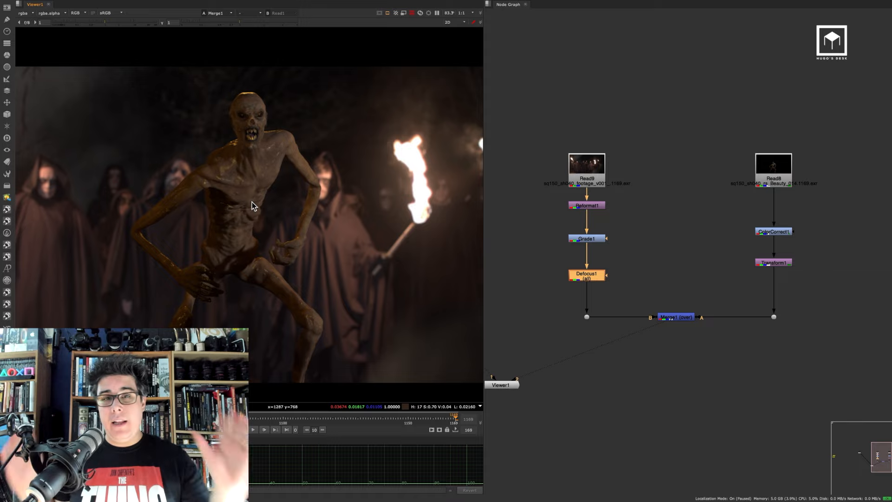
scroll(315, 212, "down", 3)
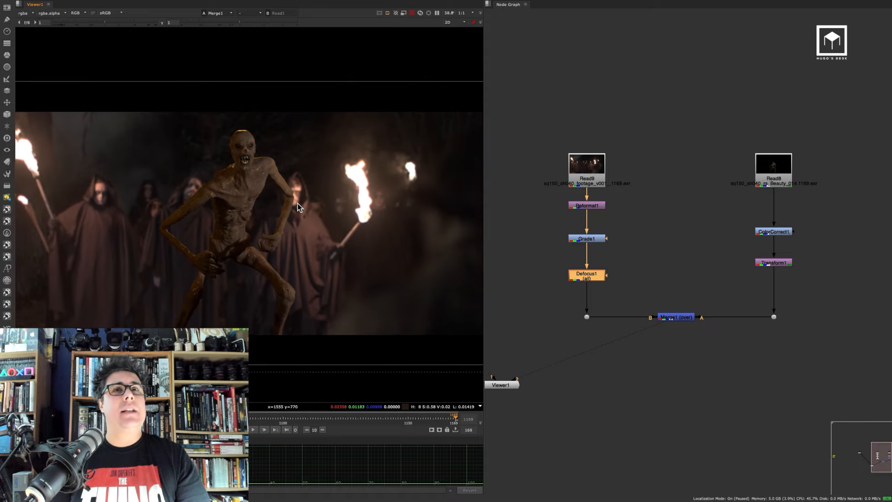
left_click(680, 316)
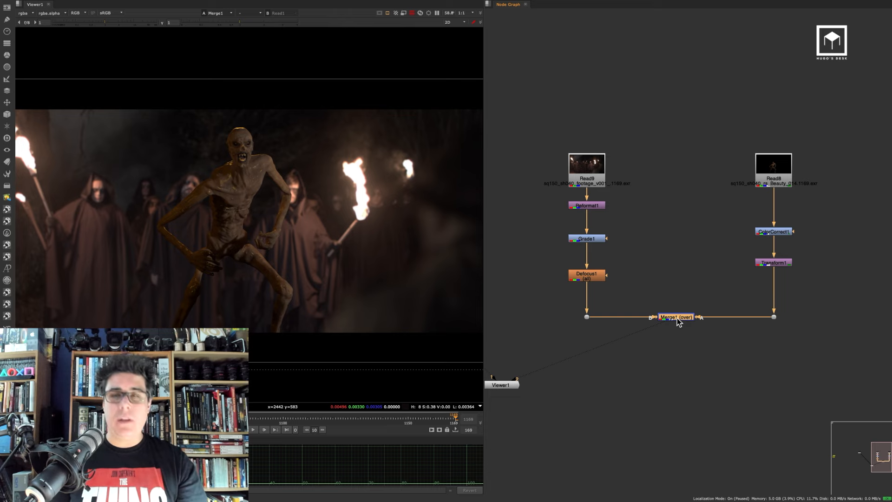
key("c")
left_click_drag(681, 328, 681, 344)
middle_click_drag(712, 318, 748, 233)
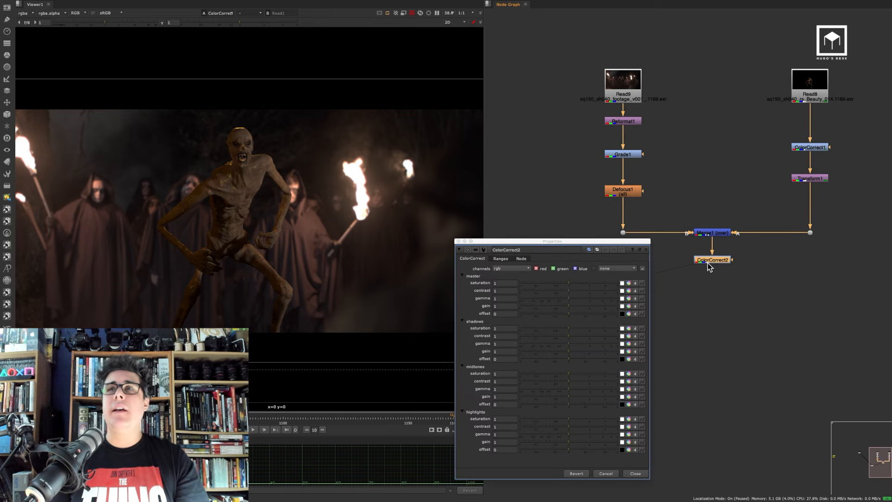
left_click_drag(711, 262, 712, 260)
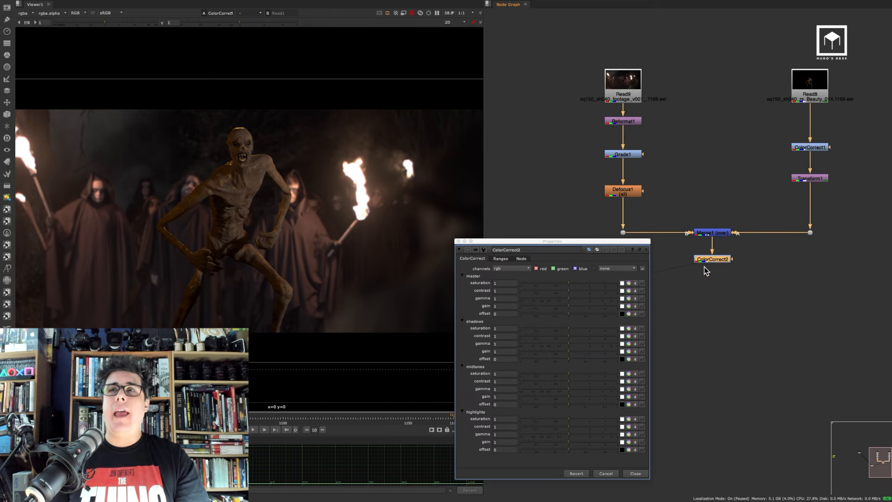
Set ColorCorrect2's master gamma to about 1.03, 1.05 and 1.16 for red, green, blue and its gain to 1.2
left_click(628, 298)
left_click_drag(615, 402, 610, 404)
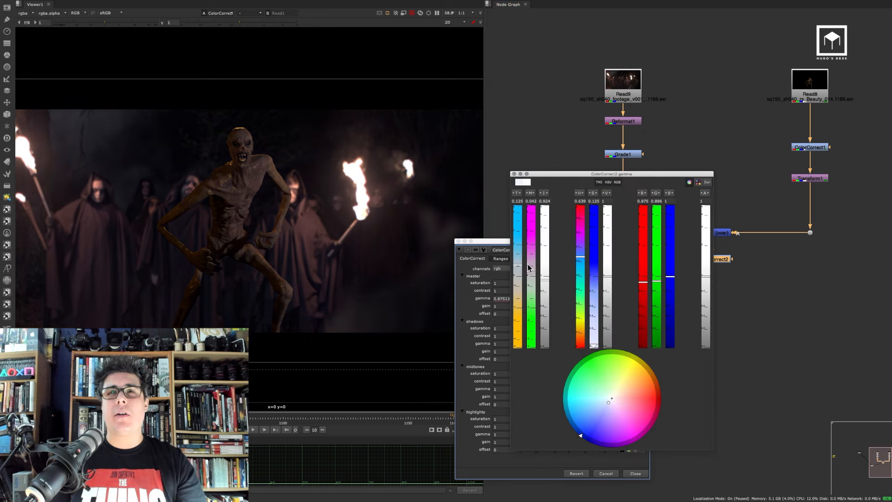
left_click_drag(546, 279, 547, 276)
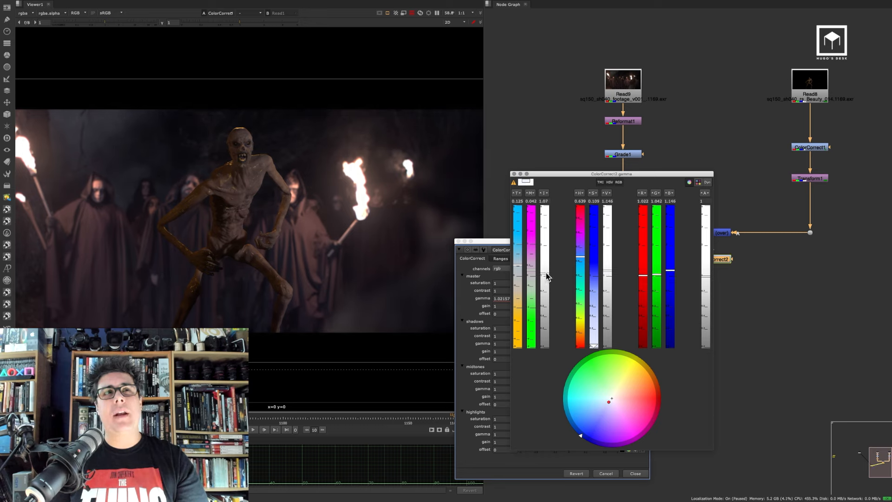
left_click(463, 288)
left_click(506, 306)
type(".2")
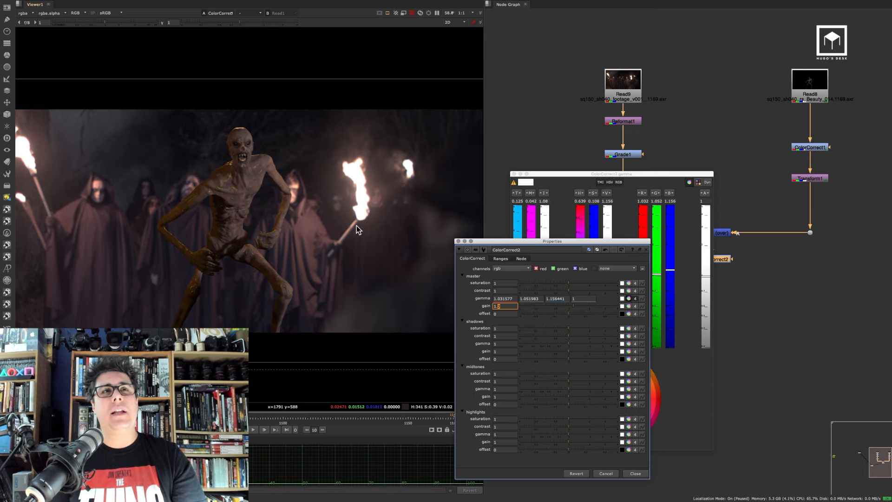
left_click(635, 473)
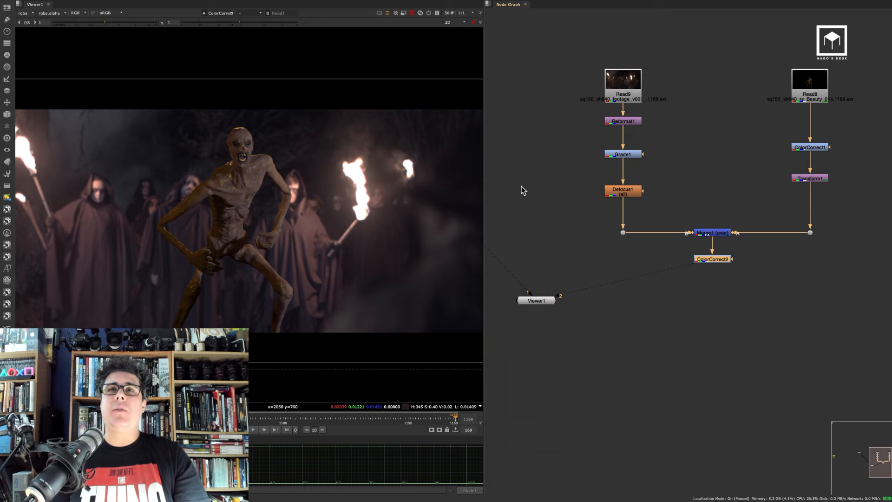
Add a Crop node after ColorCorrect2 to crop the composite to the format
left_click(528, 196)
key("f")
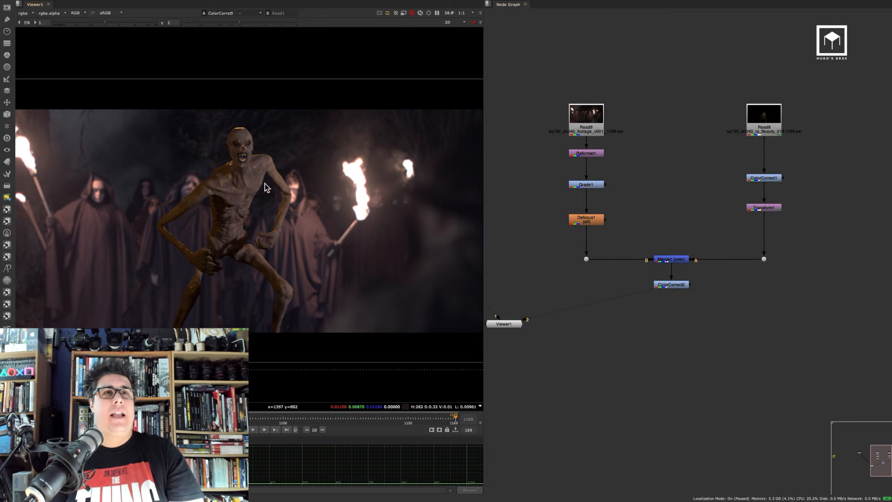
scroll(278, 196, "down", 2)
left_click_drag(702, 275, 634, 299)
key("Tab")
type("cr")
left_click(604, 303)
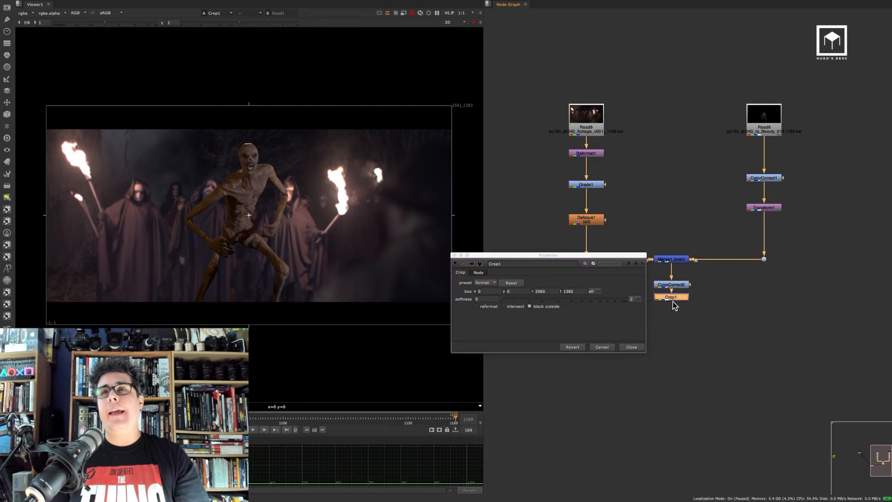
left_click(639, 343)
key("f")
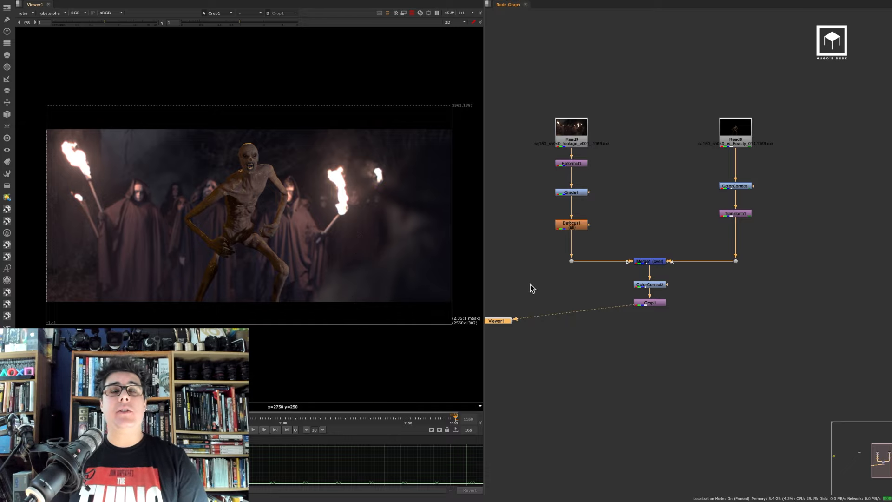
Duplicate the entire node tree and place the copy beside the original
left_click(609, 343)
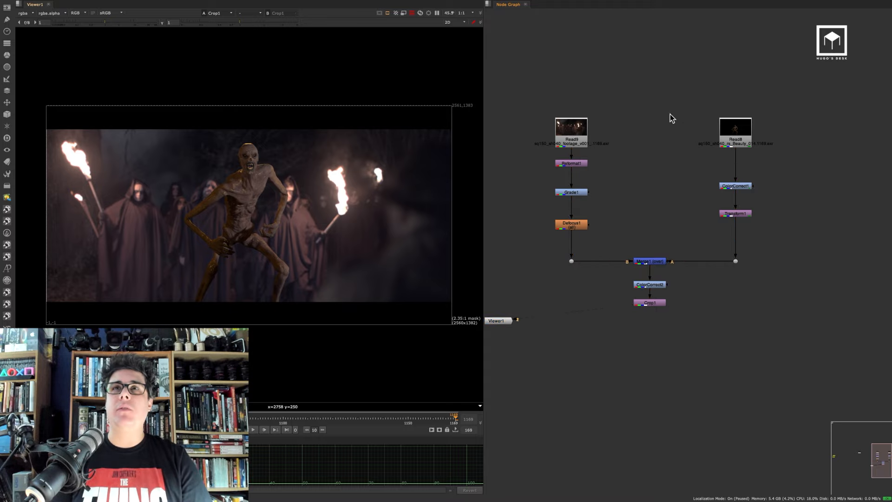
key("space")
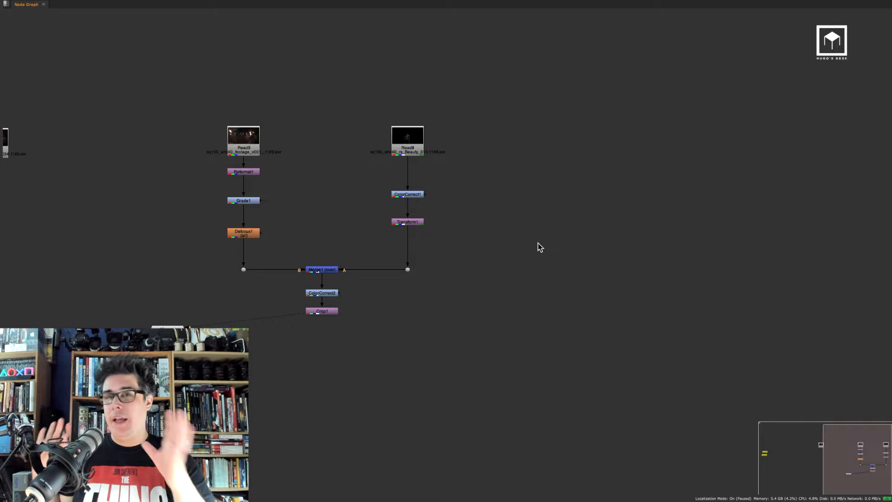
left_click_drag(506, 68, 217, 348)
left_click(671, 248)
key("ctrl+v")
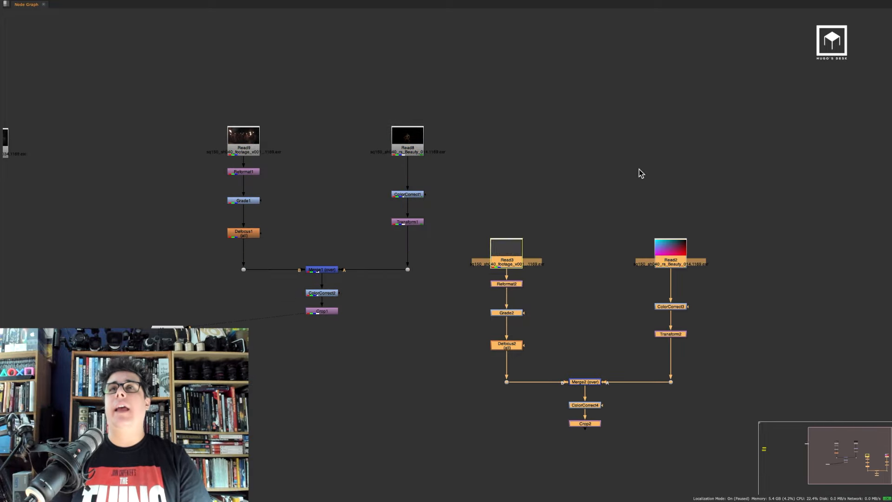
left_click_drag(510, 252, 672, 123)
Wrap the original node tree in a Backdrop labelled "Version 01"
left_click_drag(489, 75, 189, 334)
key("Tab")
type("ba")
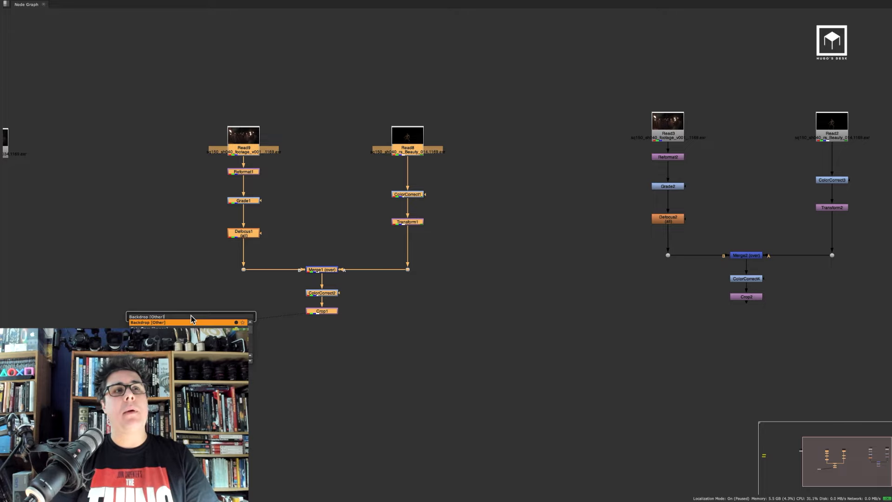
key("Return")
double_click(358, 96)
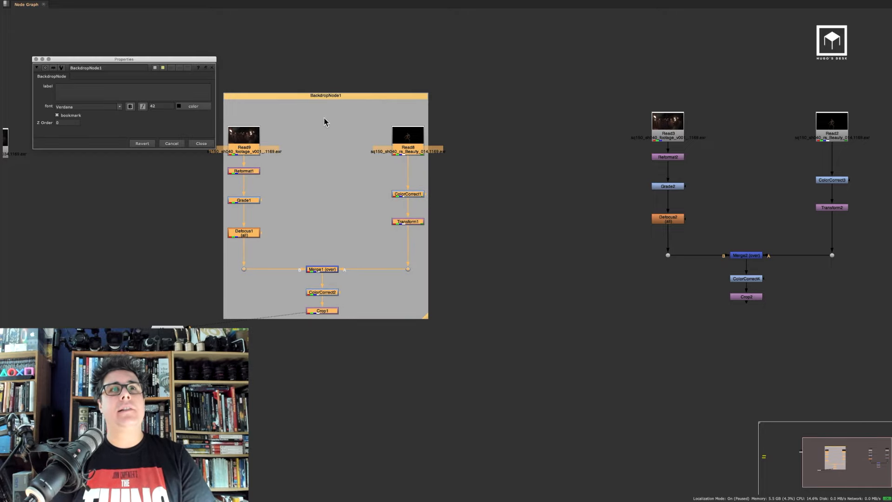
type("Version 01")
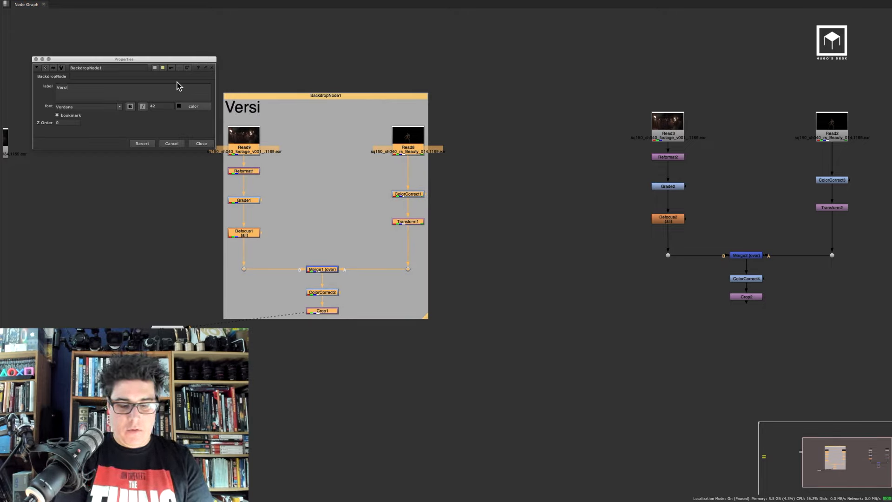
left_click(207, 143)
Set the copied tree's Transform2 scale to 1.2 and view the copy's Crop2 output
middle_click_drag(528, 170, 309, 174)
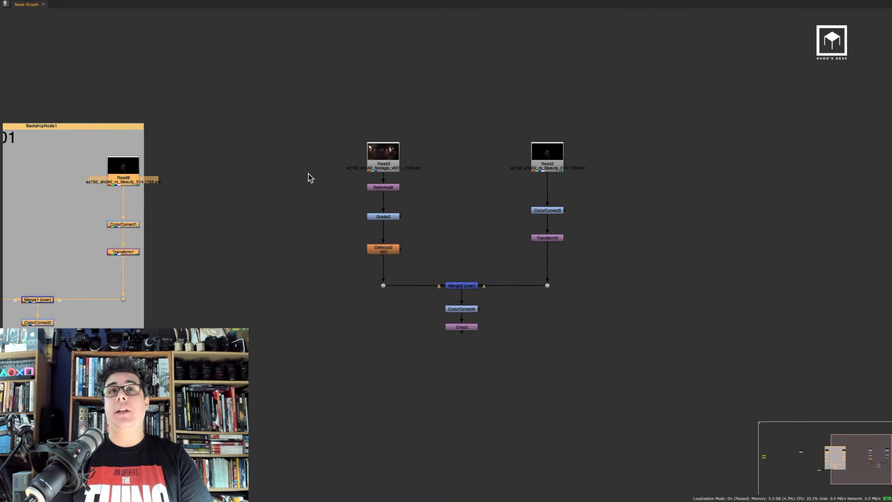
key("space")
scroll(650, 222, "up", 5)
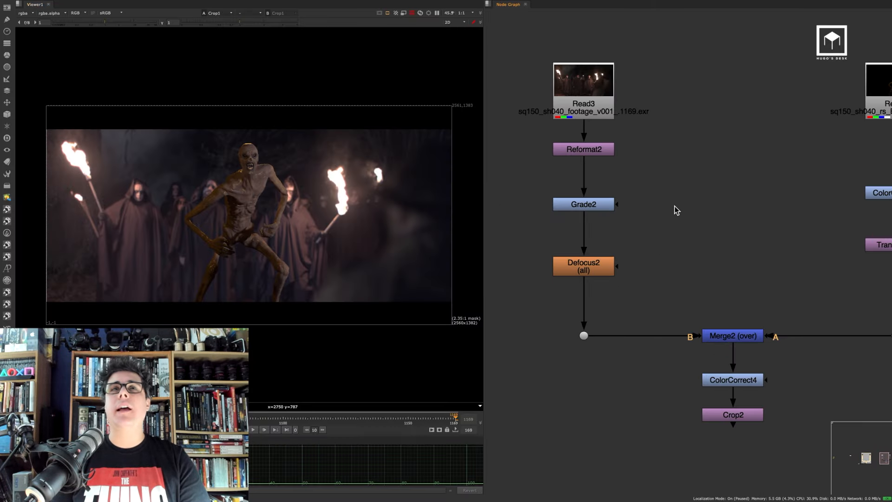
scroll(806, 247, "down", 6)
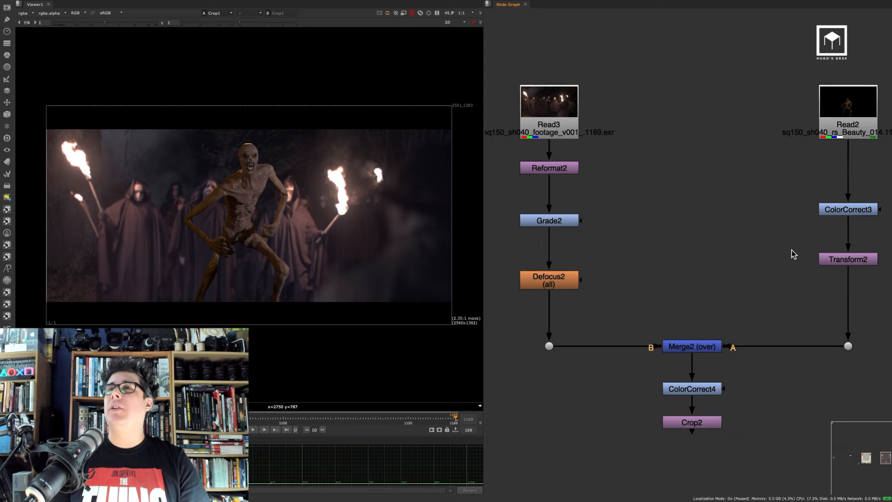
middle_click_drag(753, 255, 582, 261)
scroll(720, 253, "up", 4)
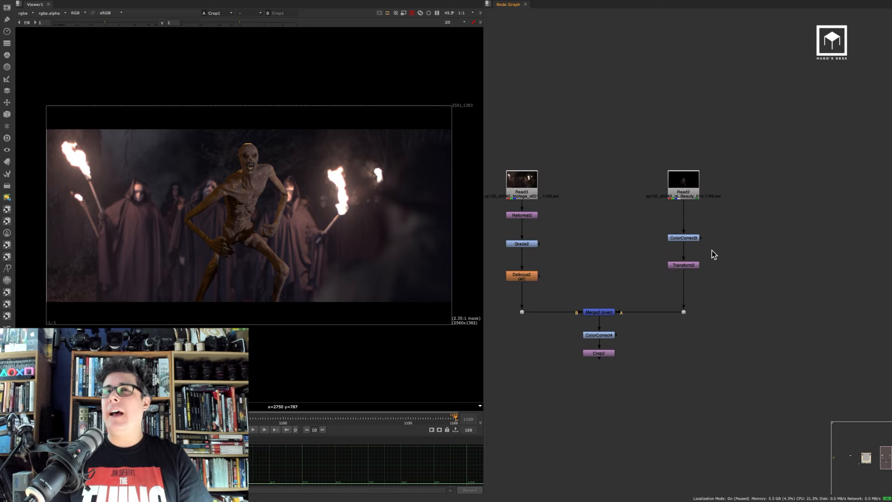
middle_click_drag(676, 249, 760, 232)
scroll(760, 233, "up", 1)
double_click(771, 249)
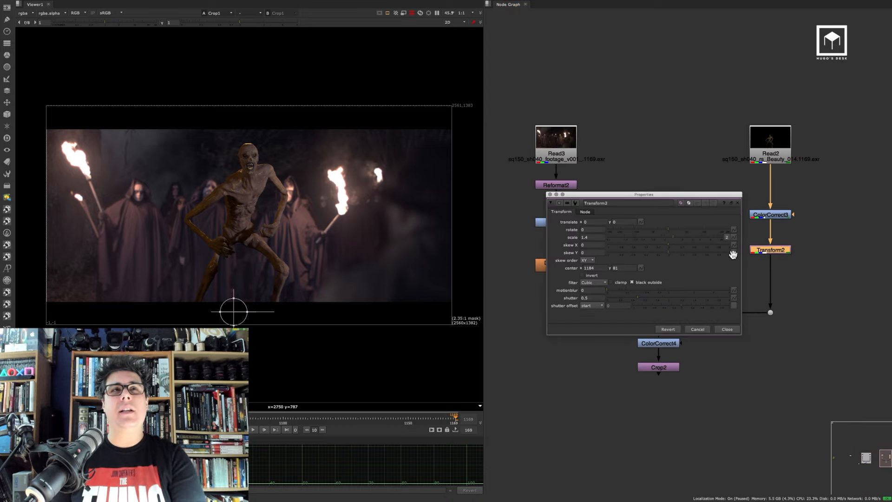
double_click(598, 237)
type("1.4")
key("Down")
key("Down")
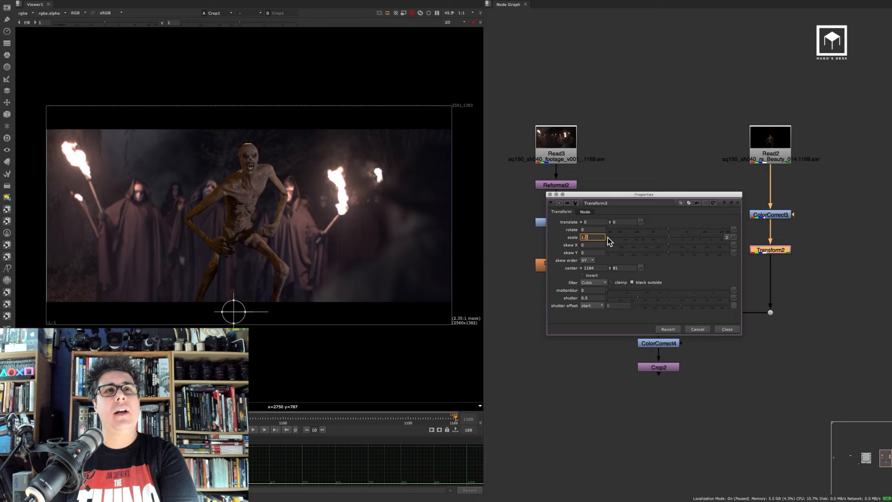
middle_click_drag(788, 314, 864, 301)
left_click(746, 354)
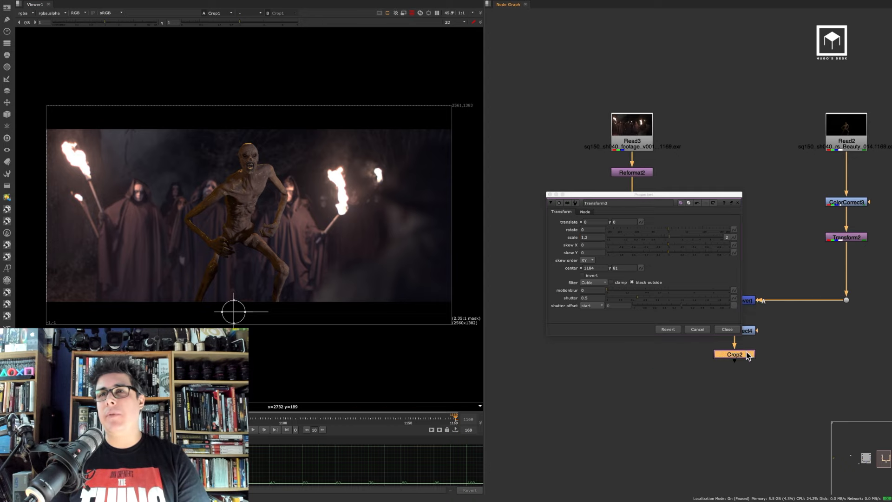
key("1")
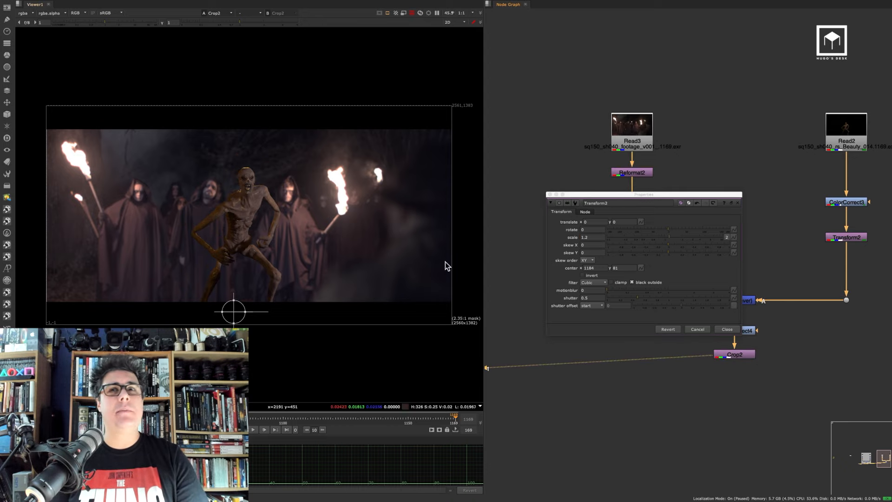
left_click(727, 329)
Add a Transform and a Crop node after Defocus2 on the copied footage branch
scroll(295, 218, "up", 3)
scroll(296, 217, "up", 1)
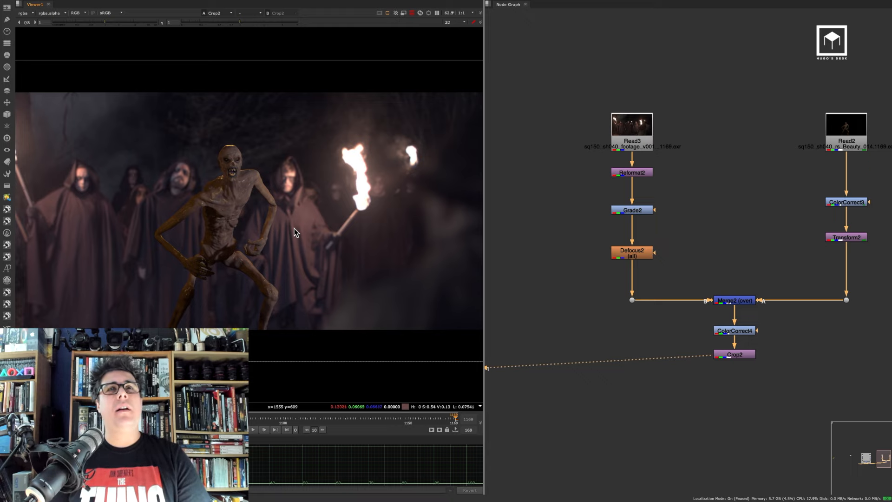
scroll(294, 228, "down", 3)
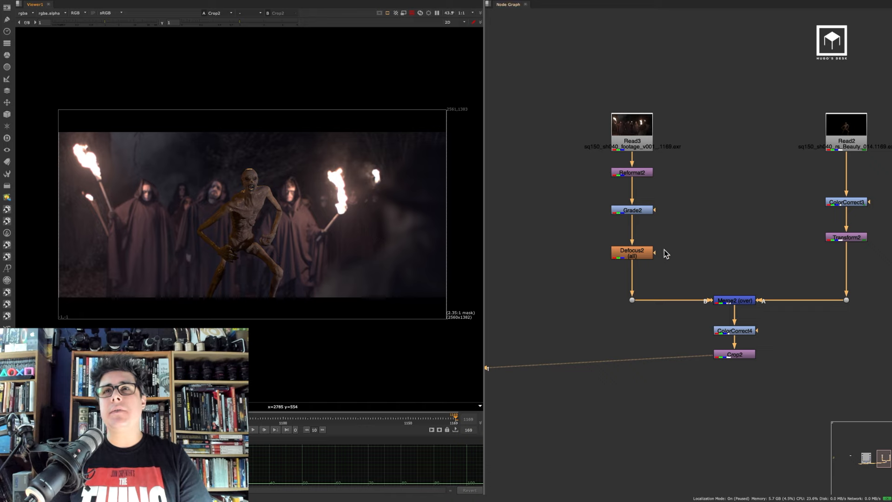
left_click(643, 255)
key("t")
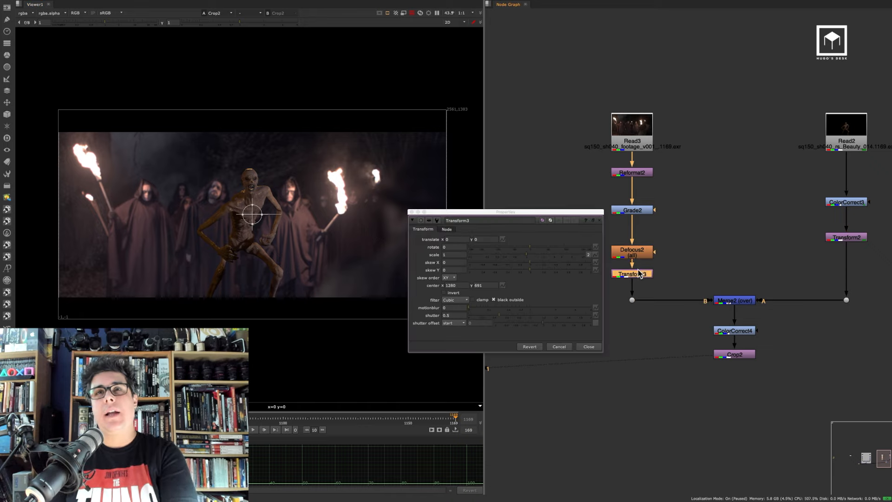
key("Tab")
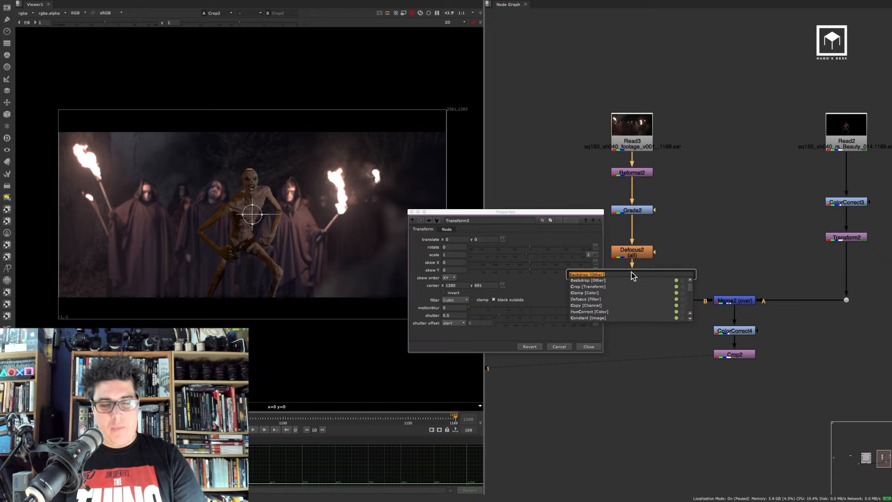
type("cr")
left_click(589, 286)
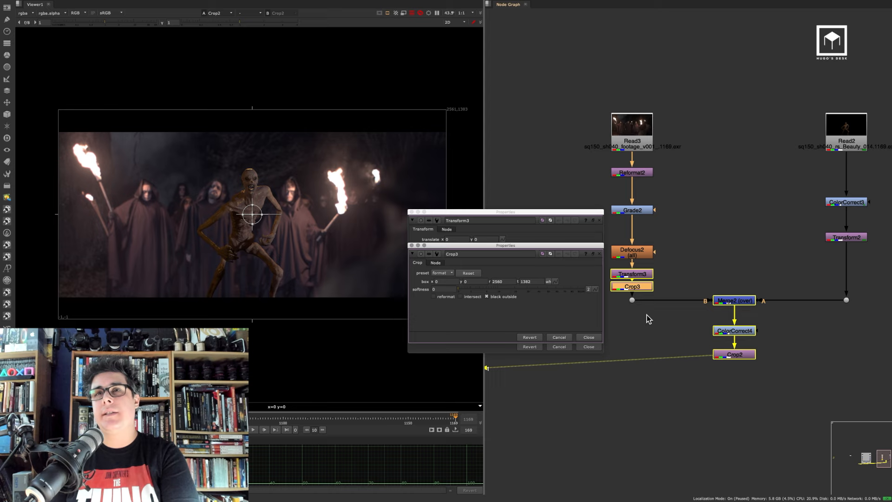
left_click(589, 347)
mouse_move(644, 261)
left_mouse_down()
mouse_move(645, 251)
mouse_move(644, 261)
left_mouse_up()
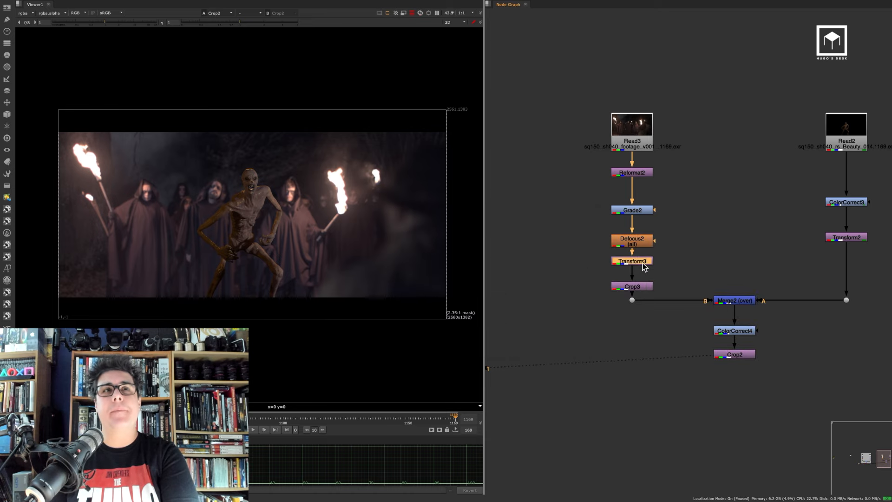
Scale the footage's Transform3 to 1.3 and translate the plate about -216, -40 to reframe it
double_click(643, 261)
left_click(457, 254)
key("Up")
key("Up")
key("Up")
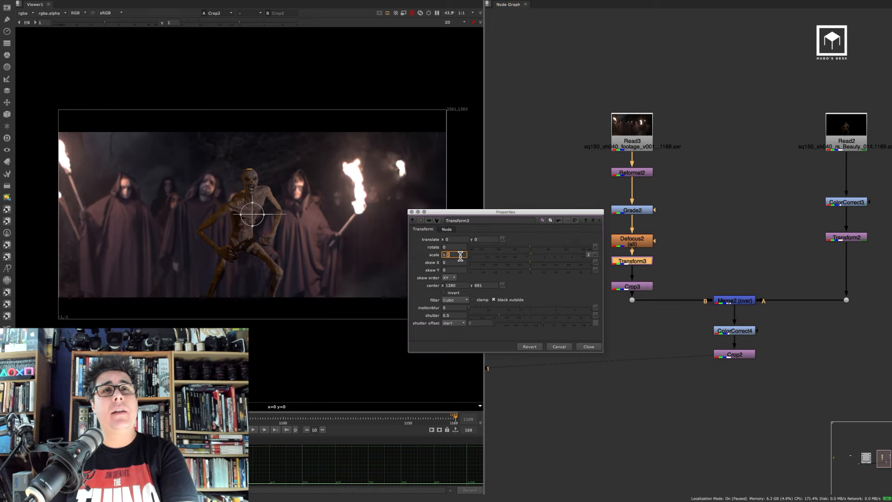
scroll(258, 213, "down", 3)
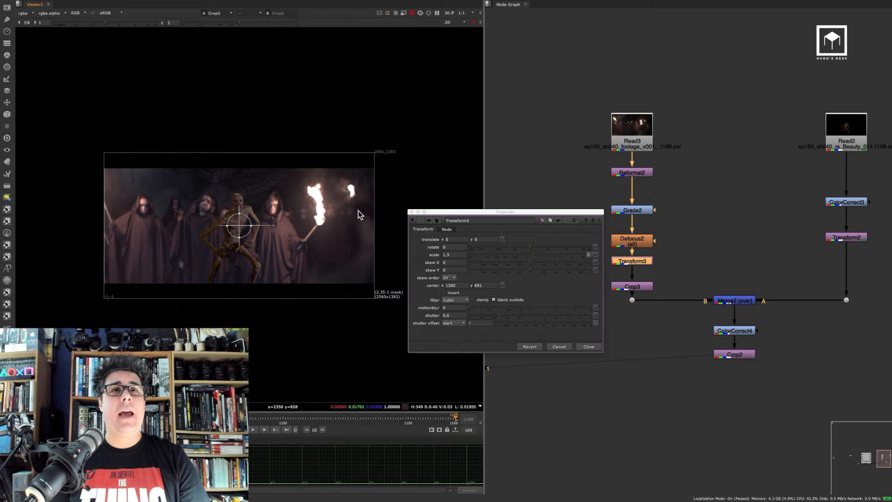
left_click_drag(240, 225, 217, 229)
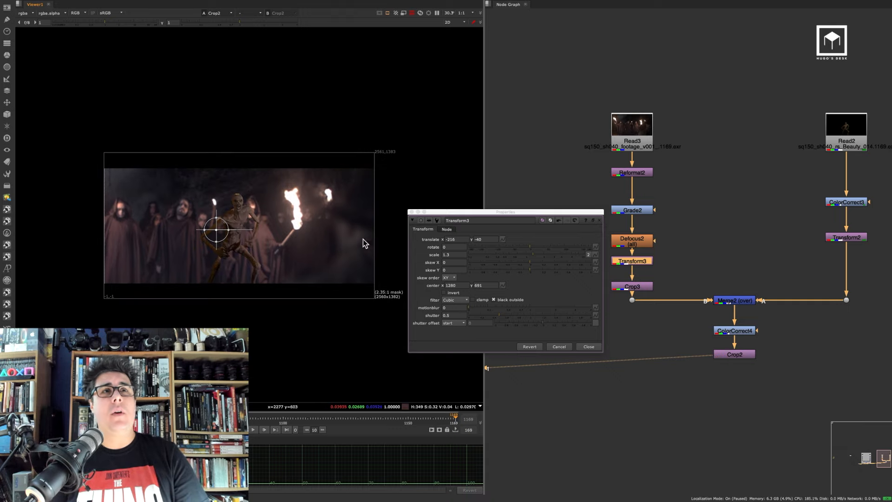
left_click(588, 347)
Enlarge the creature in Transform2 to scale 1.8 and move it down to translate about 22, -282
scroll(252, 230, "up", 2)
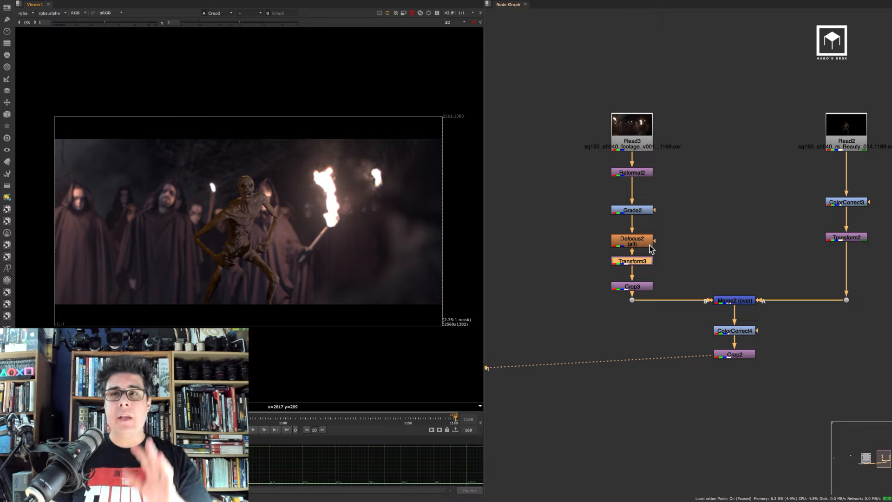
left_click(695, 267)
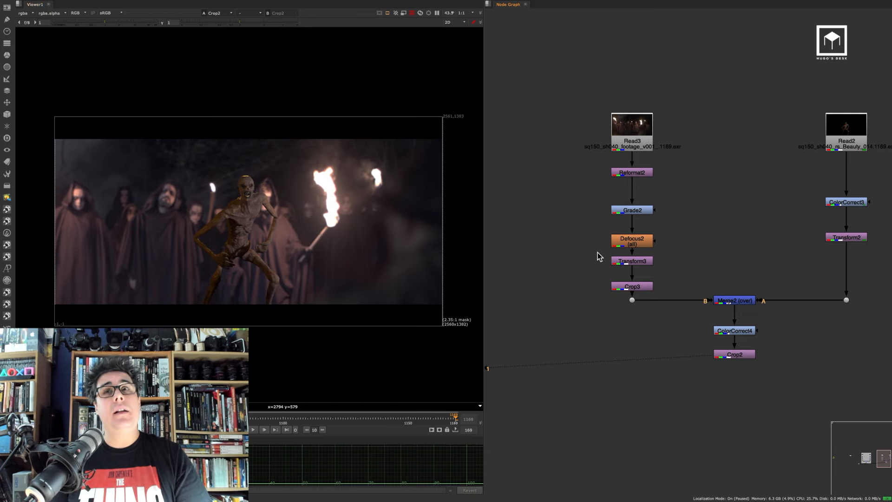
double_click(849, 238)
left_click(598, 237)
key("Up")
key("Up")
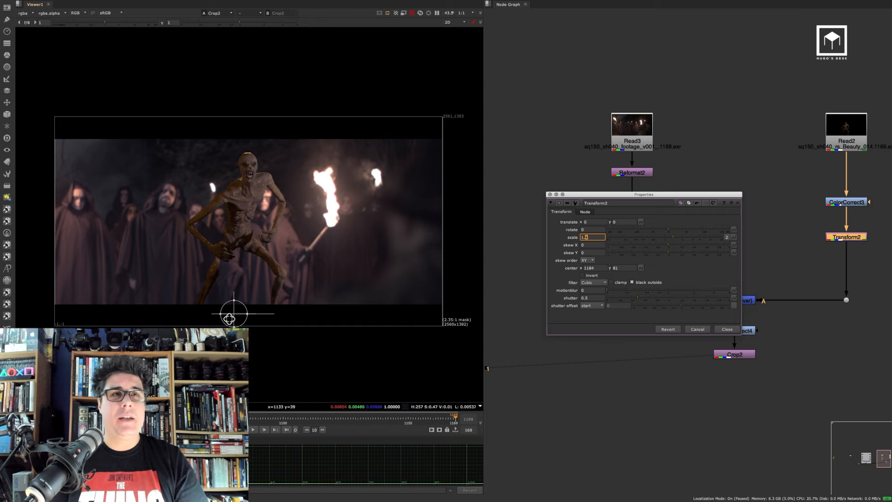
left_click_drag(234, 314, 237, 343)
double_click(589, 237)
type("1.5")
key("Return")
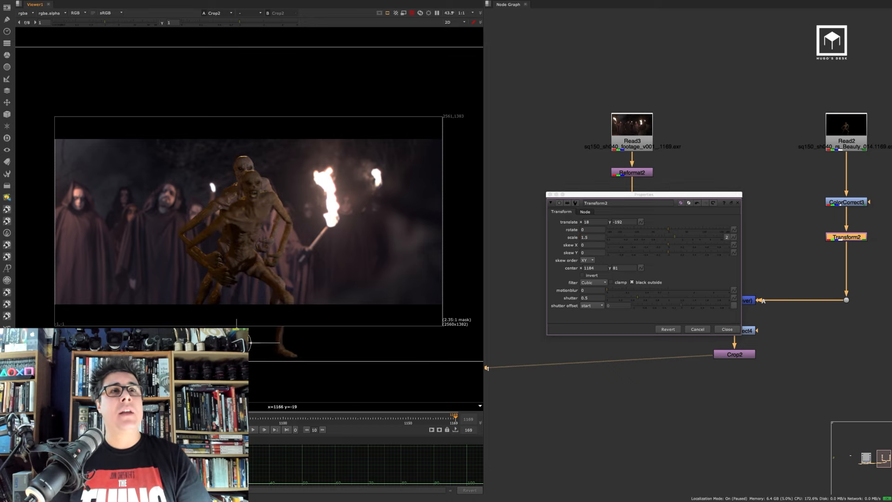
left_click(597, 237)
key("Up")
key("Up")
key("Up")
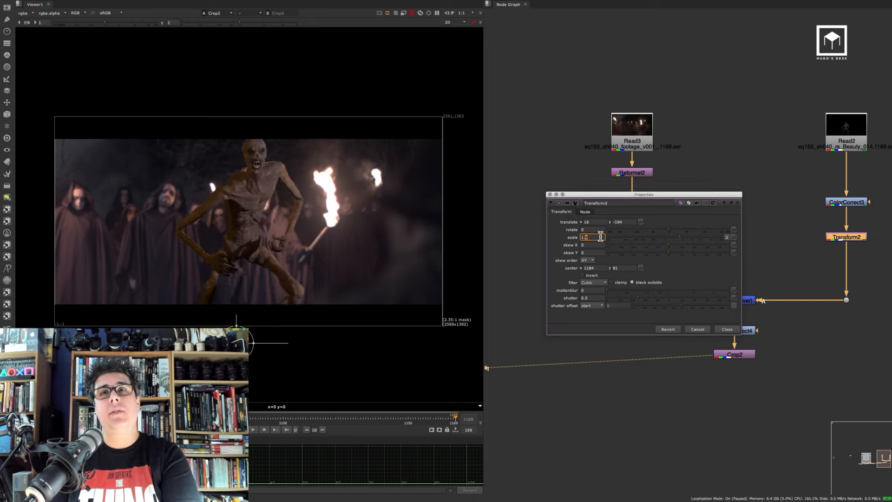
left_click_drag(246, 340, 246, 360, "ctrl")
scroll(291, 166, "up", 6)
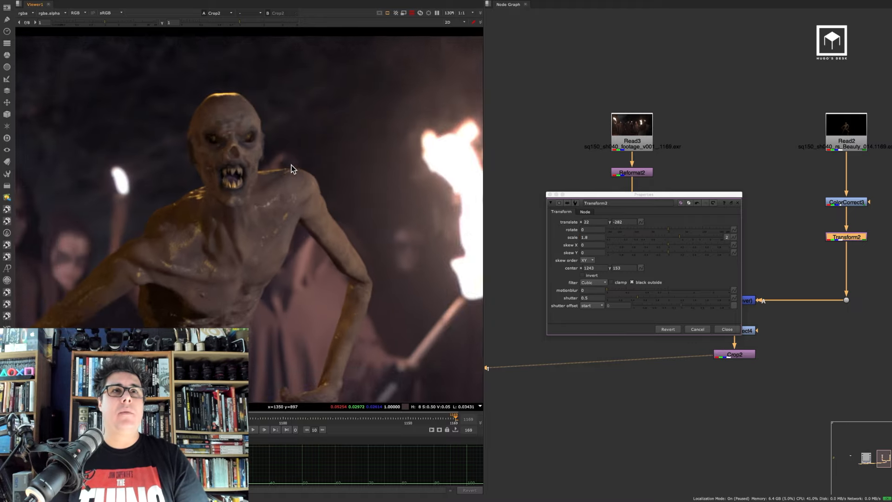
scroll(258, 173, "down", 6)
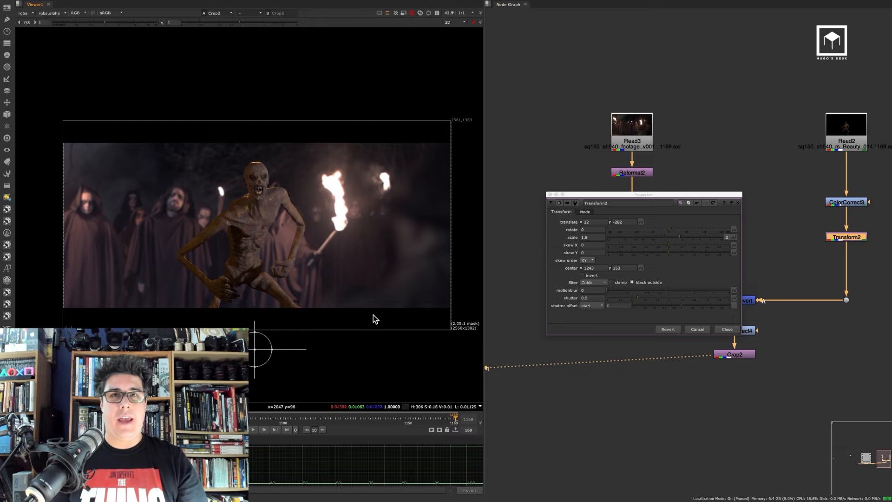
left_click(733, 329)
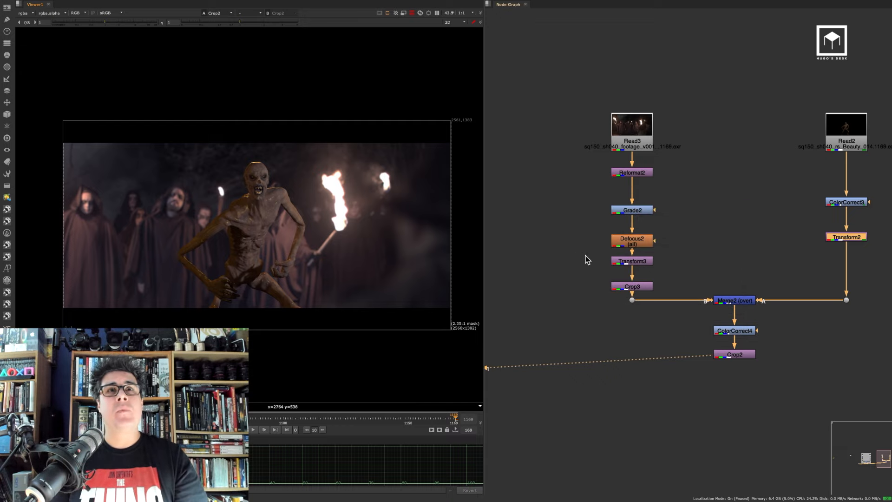
middle_click_drag(591, 277, 563, 274)
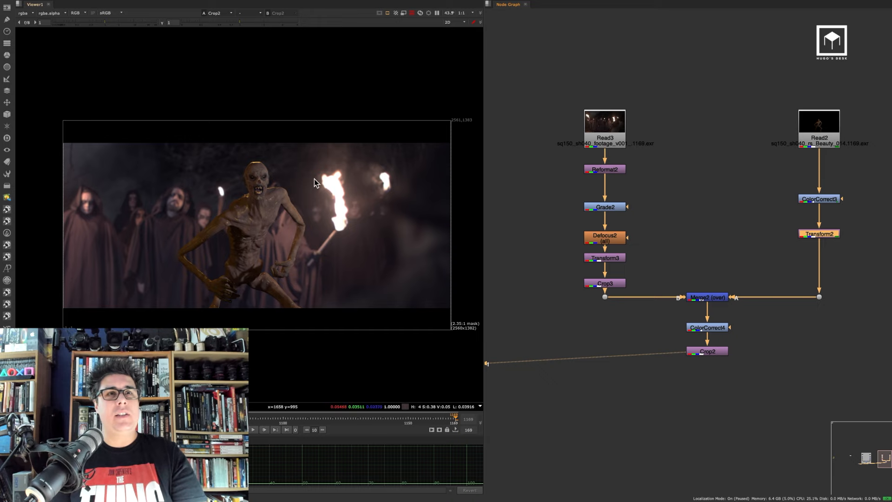
Shift ColorCorrect4's master gamma toward green with the color wheel, to about 1.03, 1.16, 1.05
double_click(708, 329)
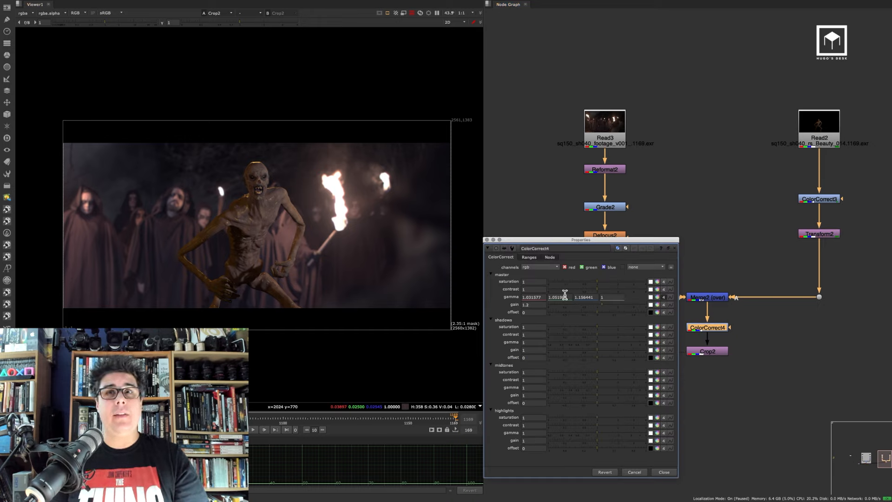
left_click(658, 297)
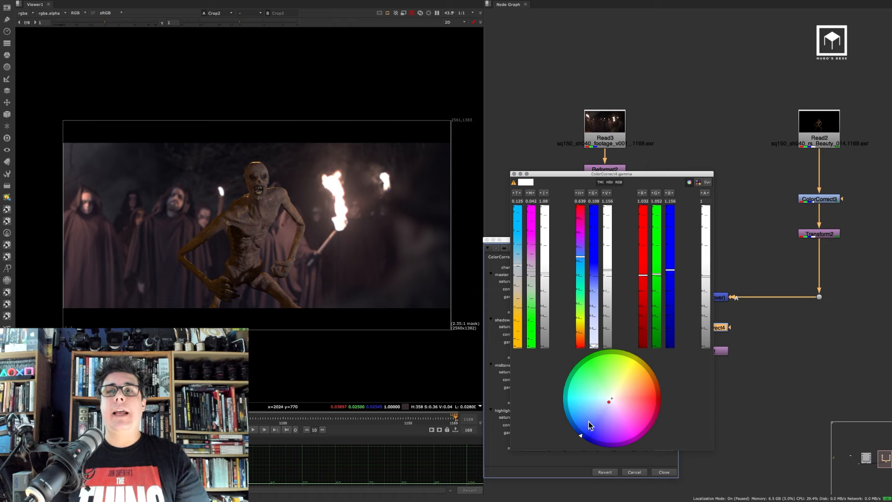
left_click_drag(581, 437, 581, 364)
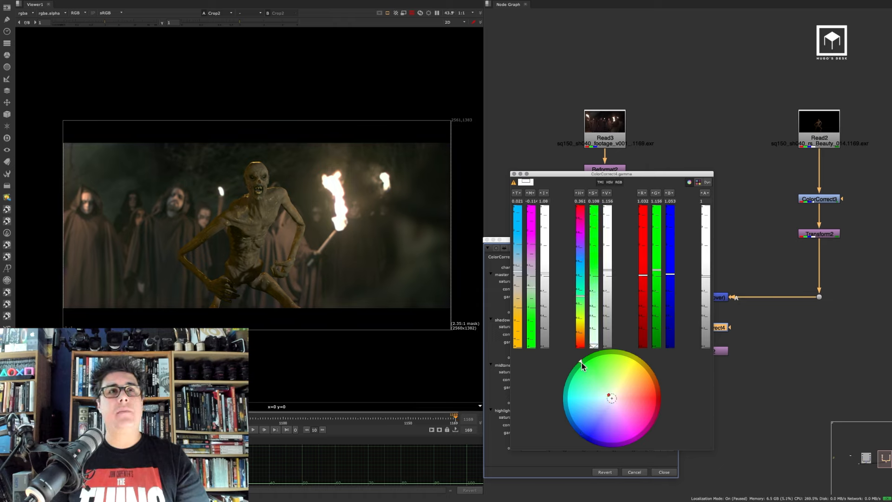
left_click(514, 174)
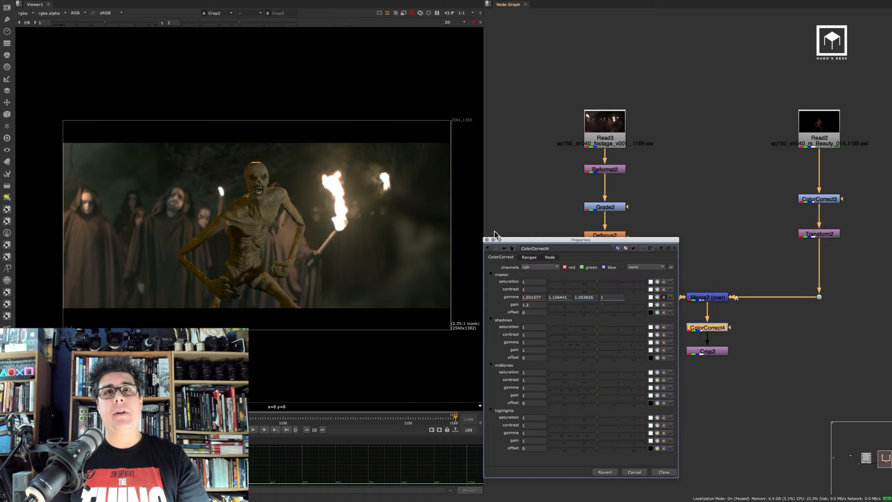
left_click(487, 241)
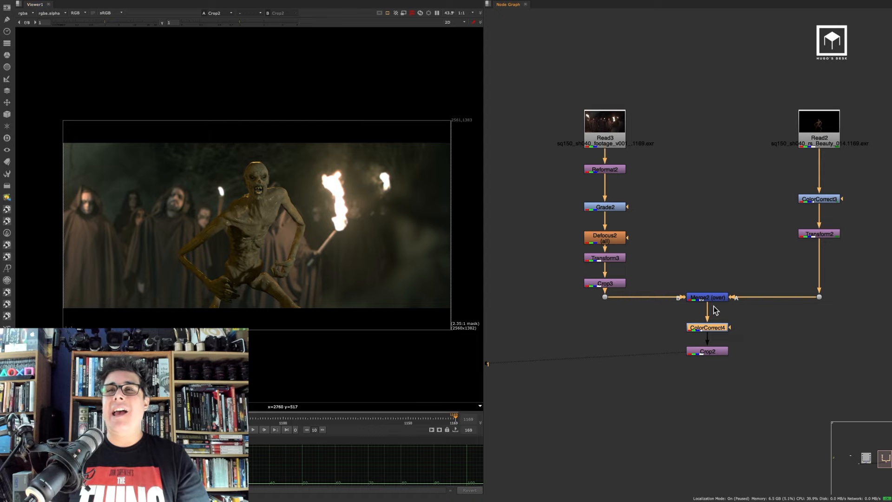
Wrap the copied node tree in a new Backdrop node labelled Version 02
scroll(643, 232, "down", 3)
key("space")
middle_click_drag(583, 202, 361, 219)
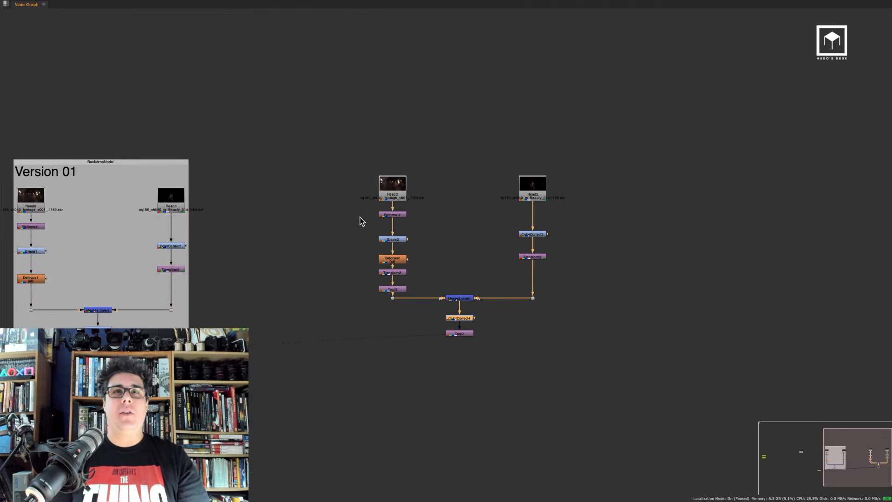
left_click_drag(335, 136, 498, 282)
left_click_drag(606, 370, 620, 359)
key("Tab")
type("backdrop")
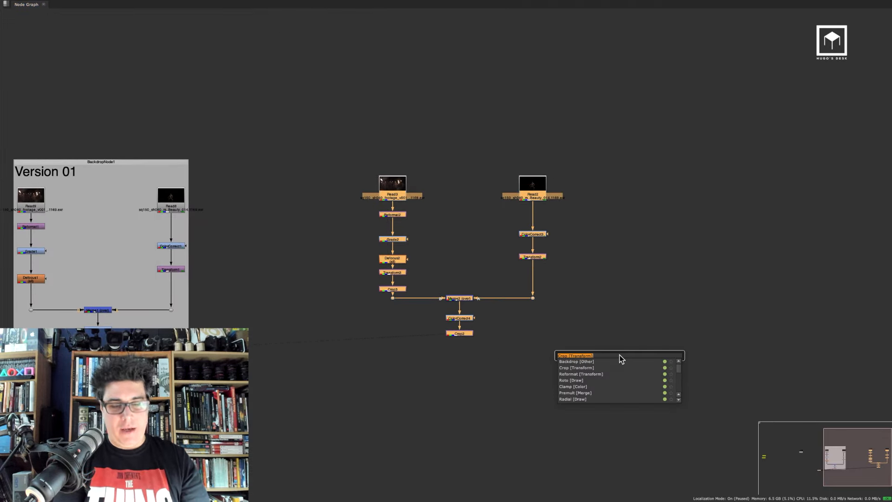
key("Return")
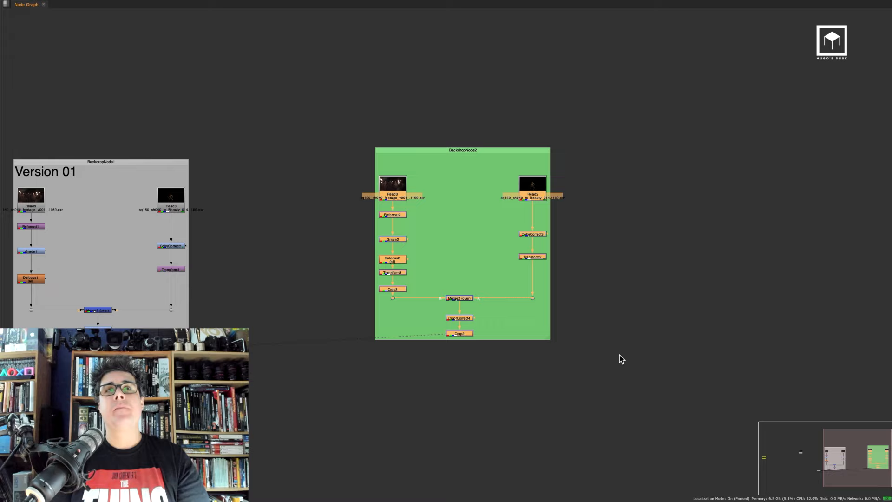
double_click(510, 148)
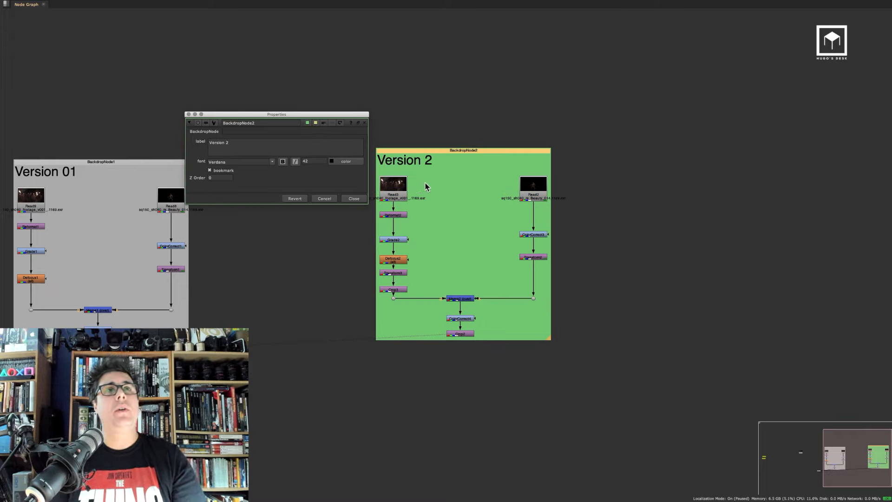
type("Version 02")
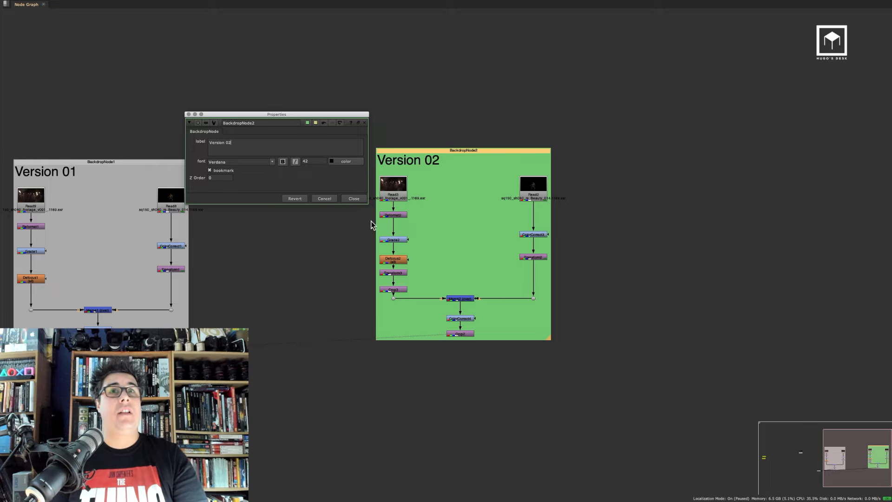
left_click(353, 199)
Change the Version 01 backdrop's colour to blue and nudge both backdrops into place
middle_click_drag(250, 212, 422, 201)
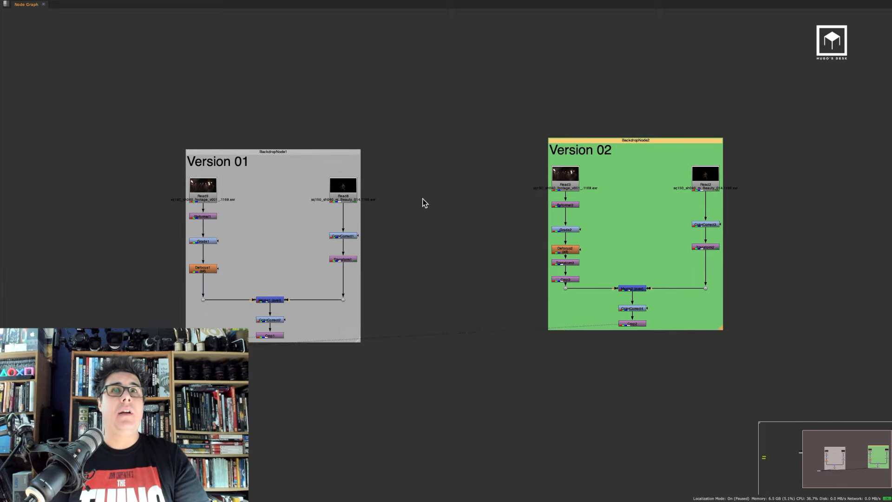
left_click(324, 152)
double_click(324, 151)
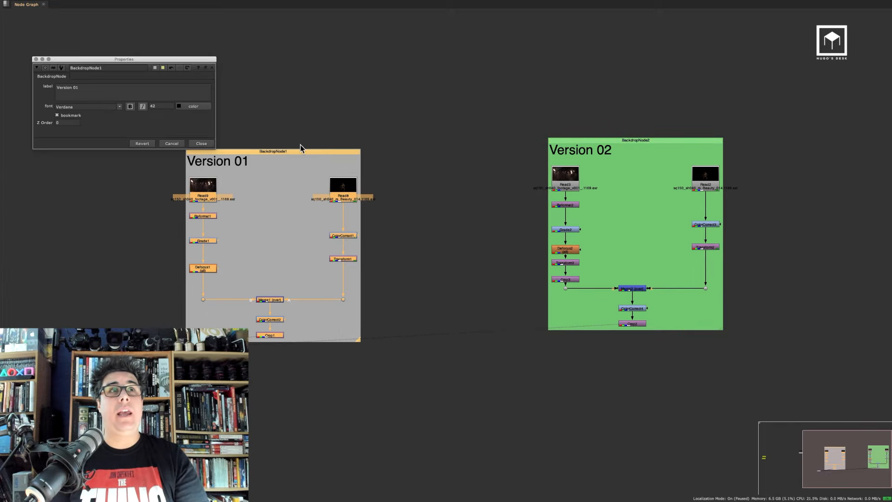
left_click(155, 68)
left_click_drag(597, 388, 601, 408)
left_click(514, 174)
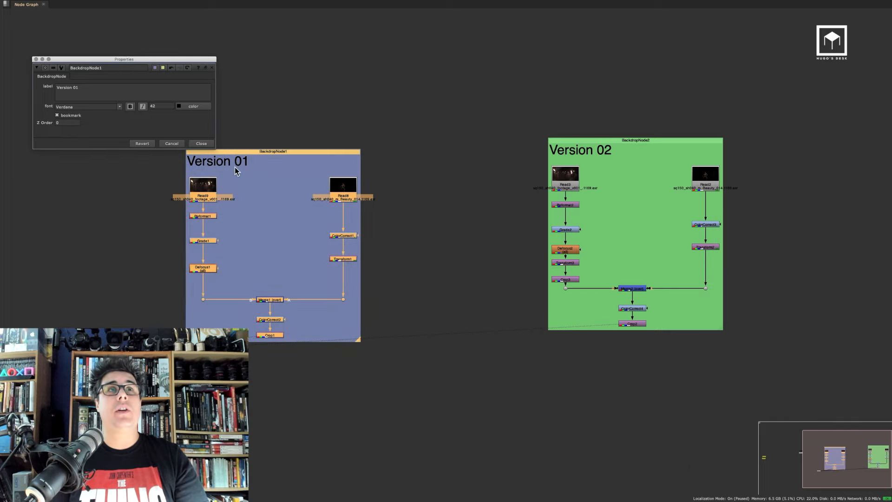
left_click(201, 144)
left_click_drag(267, 152, 273, 147)
left_click_drag(607, 154, 601, 155)
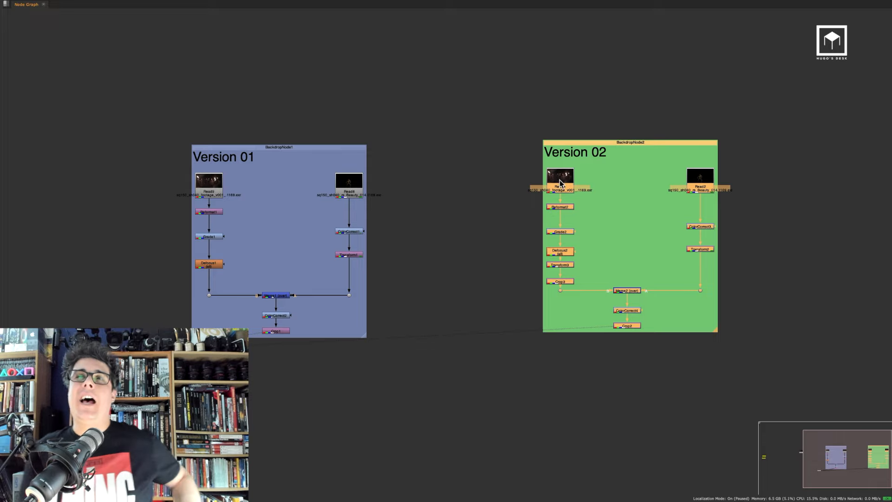
left_click(663, 321)
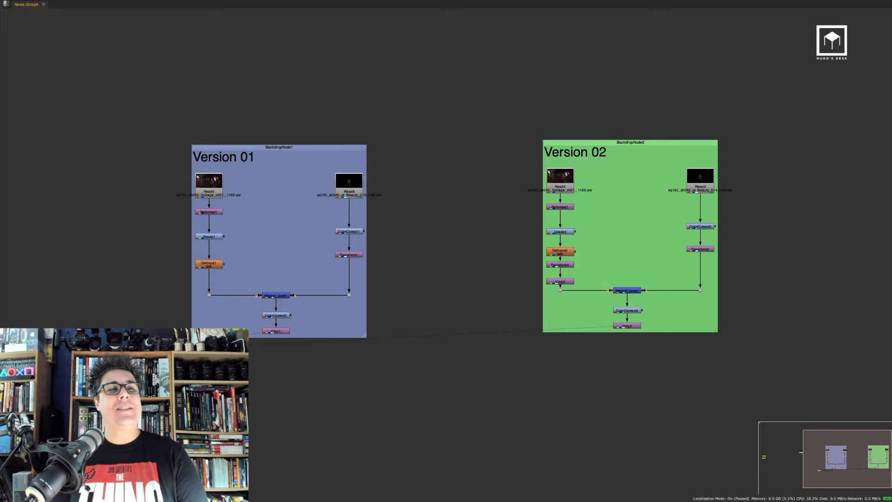
key("space")
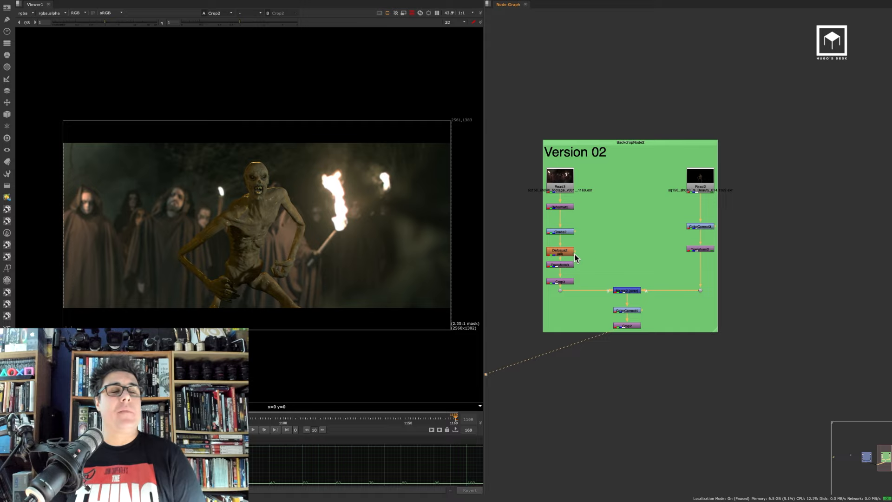
left_click(679, 319)
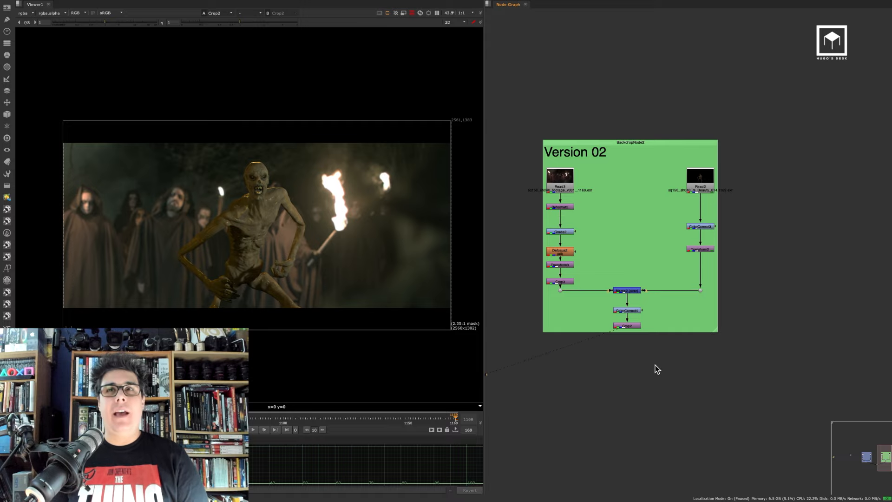
key("space")
middle_click_drag(601, 341, 432, 331)
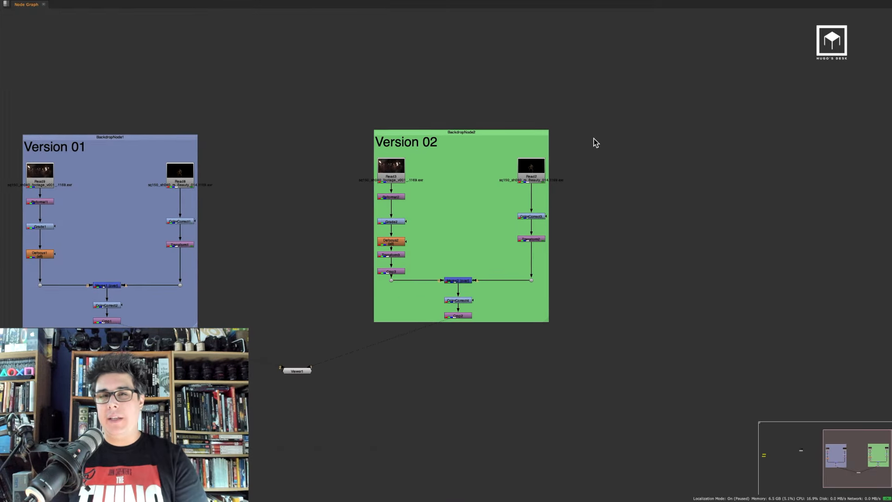
Copy and paste the Version 02 tree as a third copy, deleting the pasted backdrop and arranging its nodes
left_click_drag(618, 97, 366, 340)
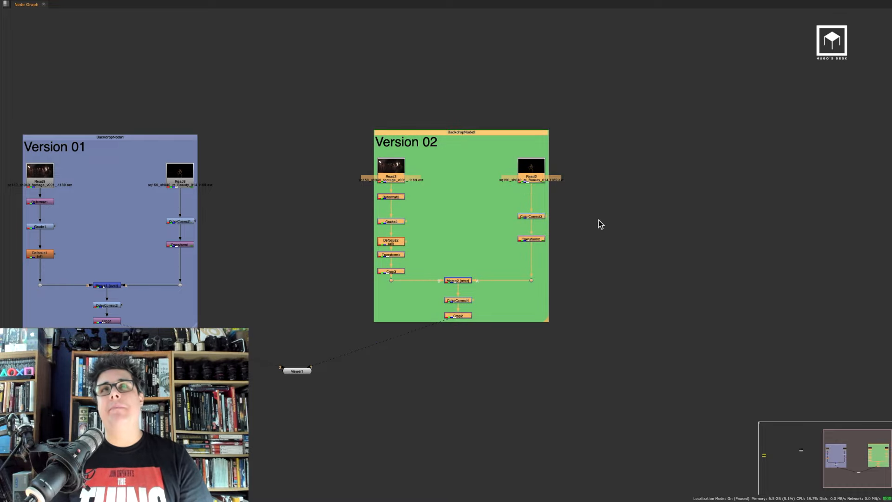
key("ctrl+c")
key("ctrl+v")
left_click_drag(683, 100, 809, 140)
middle_click_drag(740, 123, 432, 126)
left_click_drag(502, 141, 780, 177, "ctrl")
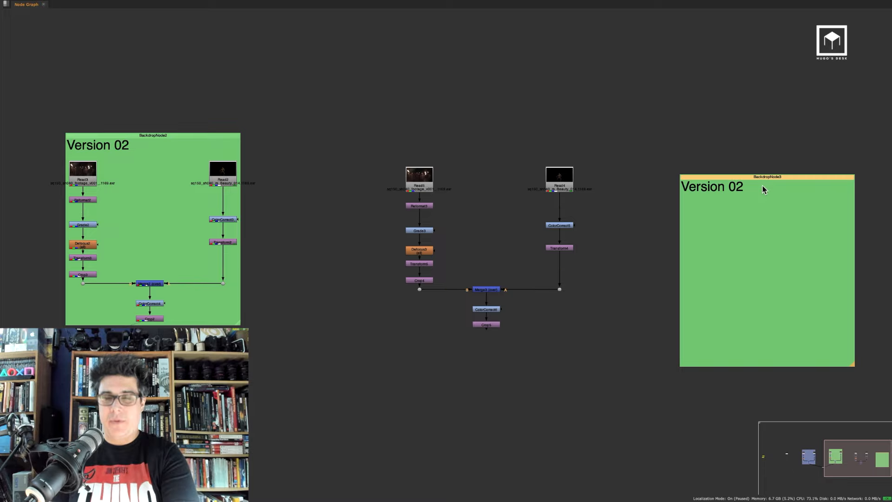
key("Delete")
middle_click_drag(577, 181, 583, 179)
left_click_drag(671, 117, 357, 364)
left_click_drag(429, 177, 748, 175)
middle_click_drag(668, 194, 341, 184)
middle_click_drag(476, 188, 489, 188)
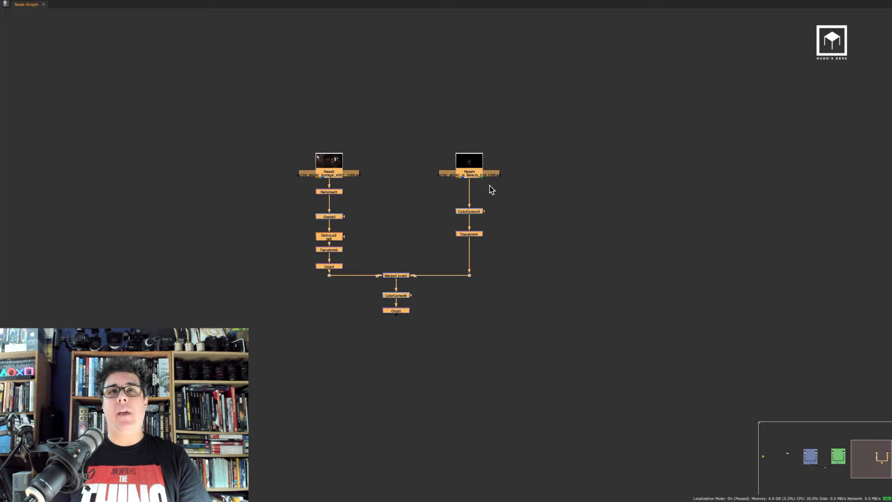
View the third copy's Crop5 output and disable its final ColorCorrect node
left_click(441, 295)
left_click(404, 312)
key("1")
left_click(578, 277)
key("space")
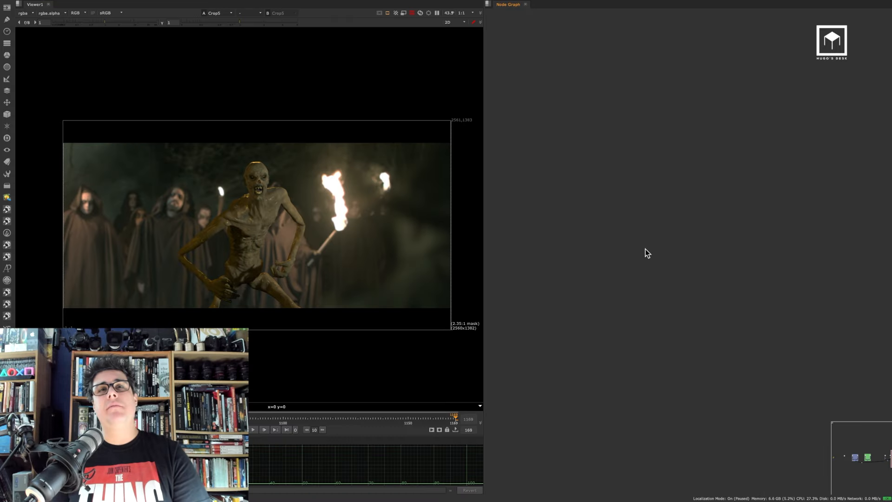
key("f")
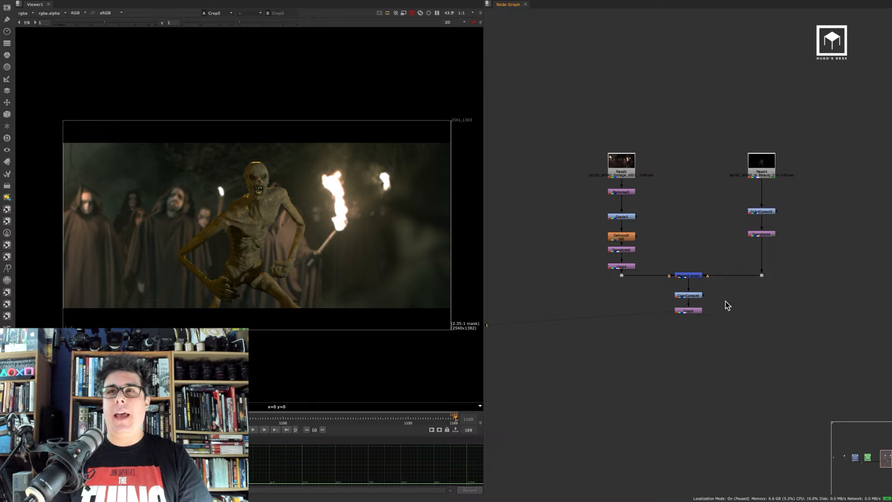
left_click(688, 295)
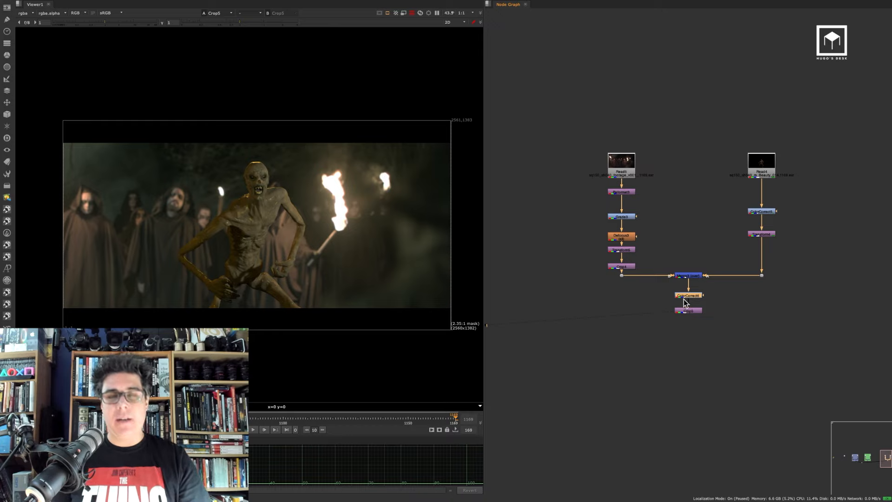
key("d")
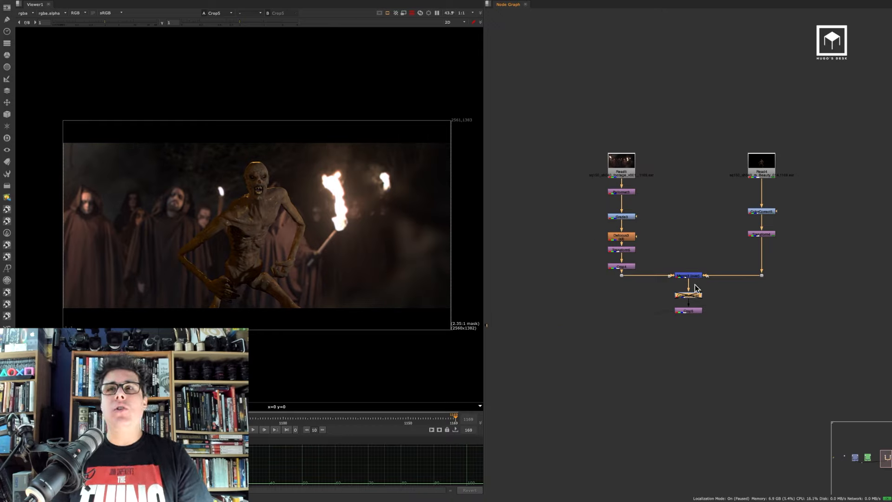
Lower the footage Transform's scale to 1.2 and nudge the plate's position in the viewer
double_click(621, 250)
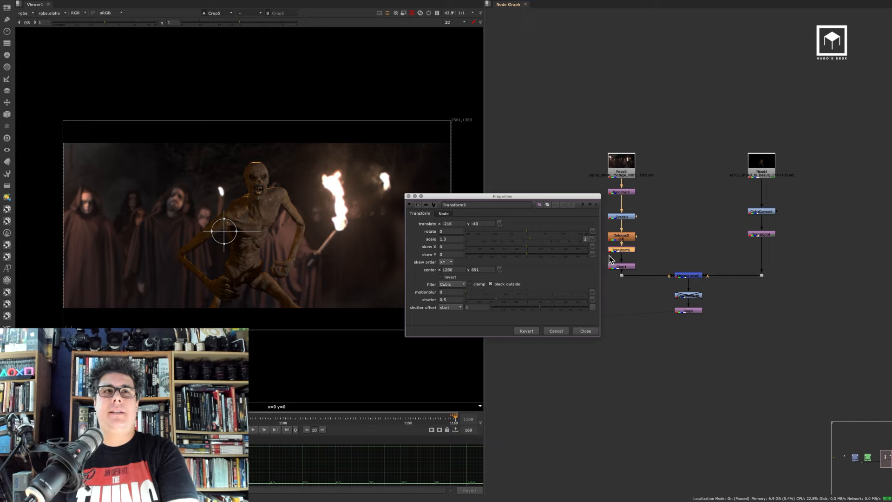
left_click(451, 238)
key("Down")
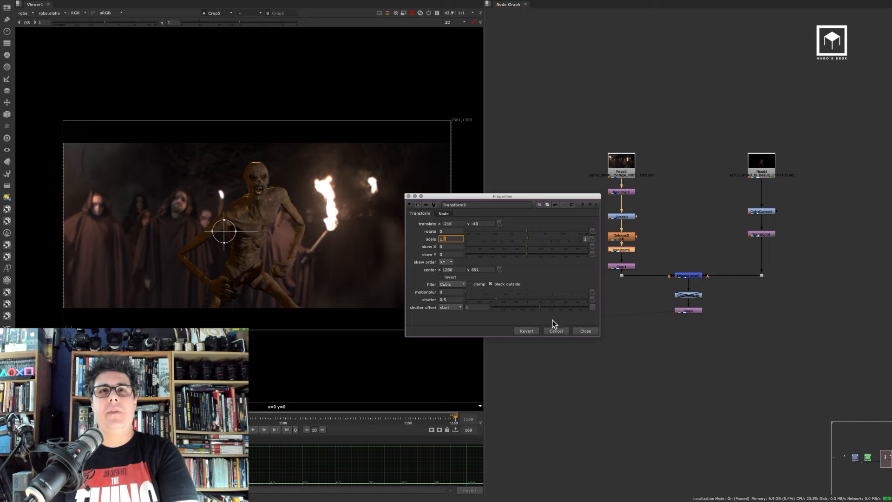
left_click_drag(226, 230, 237, 224)
left_click(586, 330)
Lower the creature Transform4's scale to 1.6 and move it up to translate about 20, -134
double_click(761, 234)
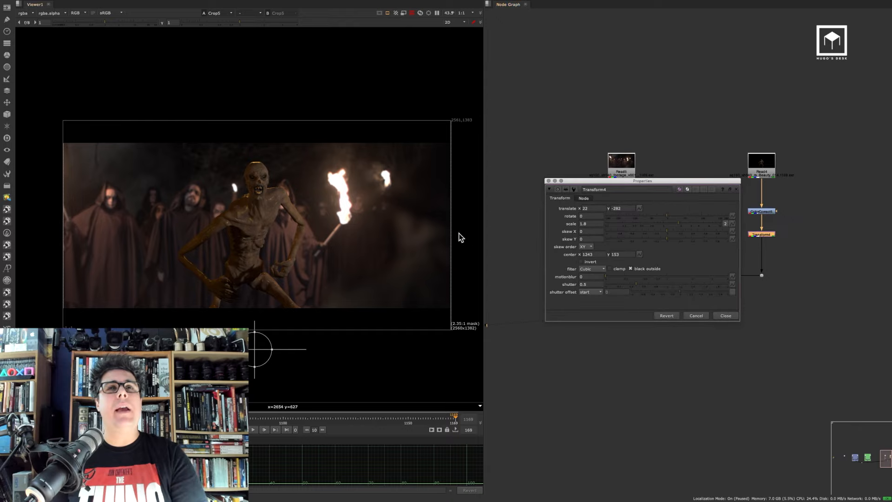
left_click(593, 223)
key("Down")
key("Down")
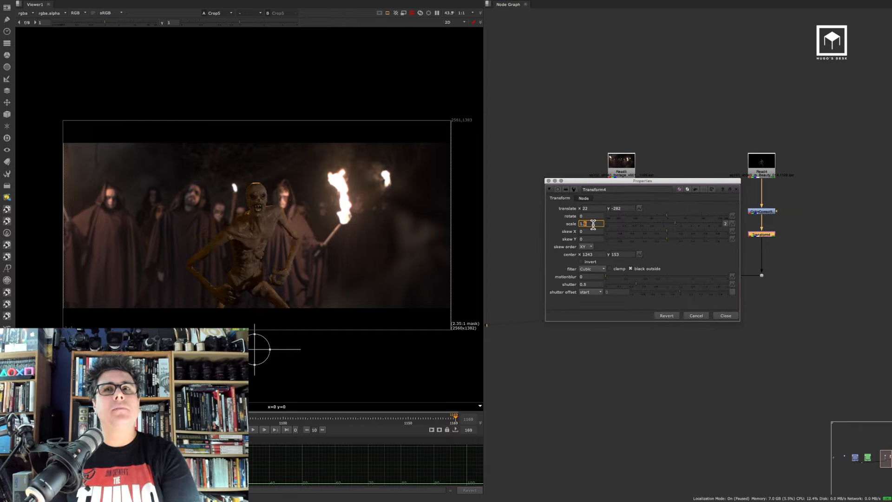
mouse_move(258, 339)
left_mouse_down()
mouse_move(253, 348)
mouse_move(254, 326)
left_mouse_up()
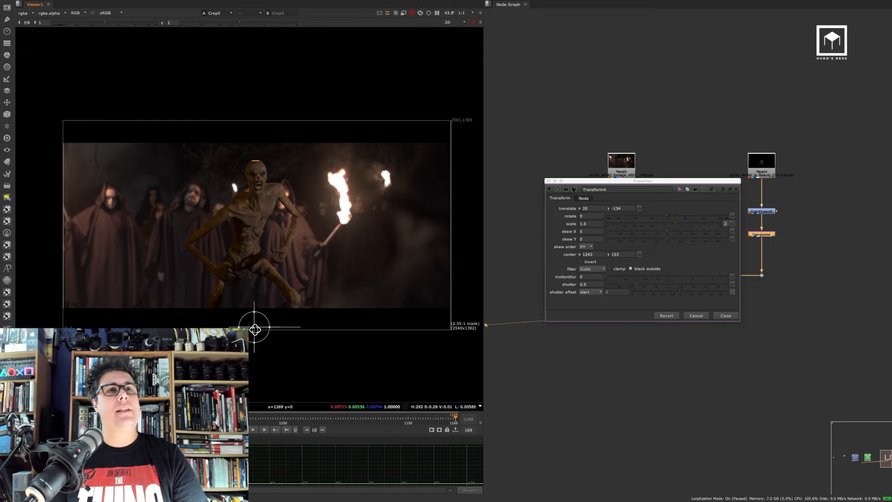
left_click(733, 316)
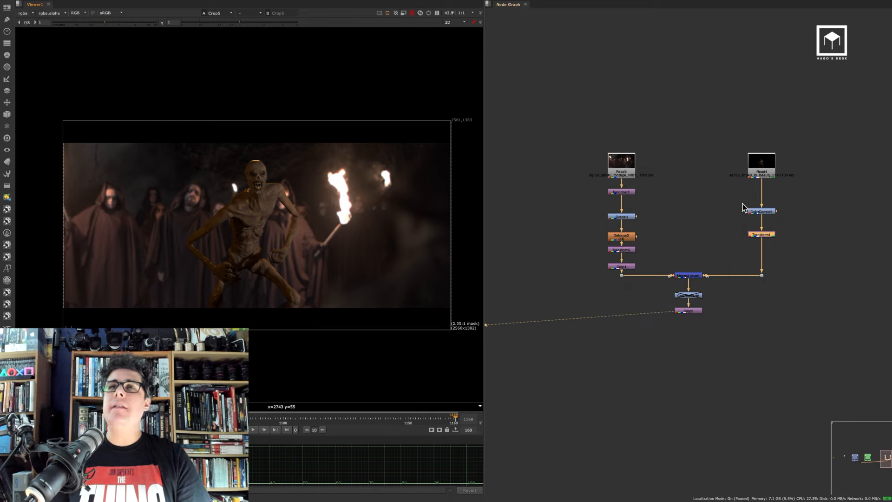
Insert a Glow node between the final ColorCorrect and Crop and enable its effect only option
left_click_drag(690, 310, 697, 336)
left_click(692, 296)
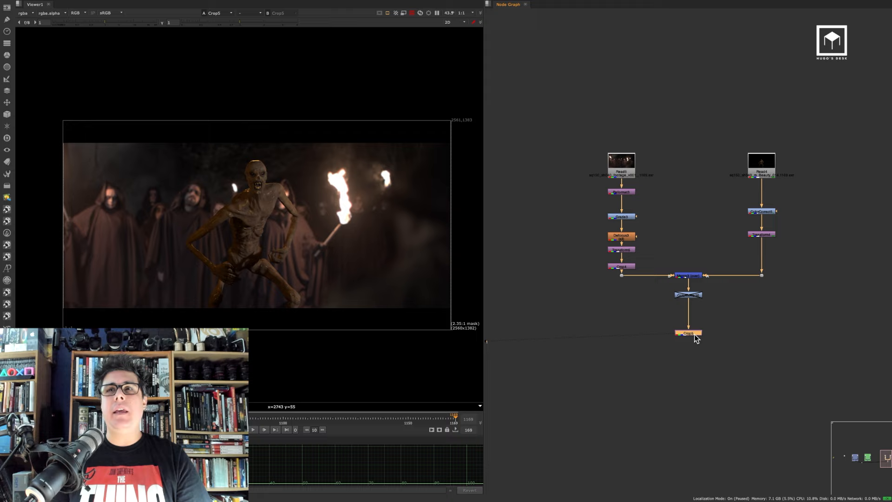
left_click(697, 300)
key("Tab")
type("glow")
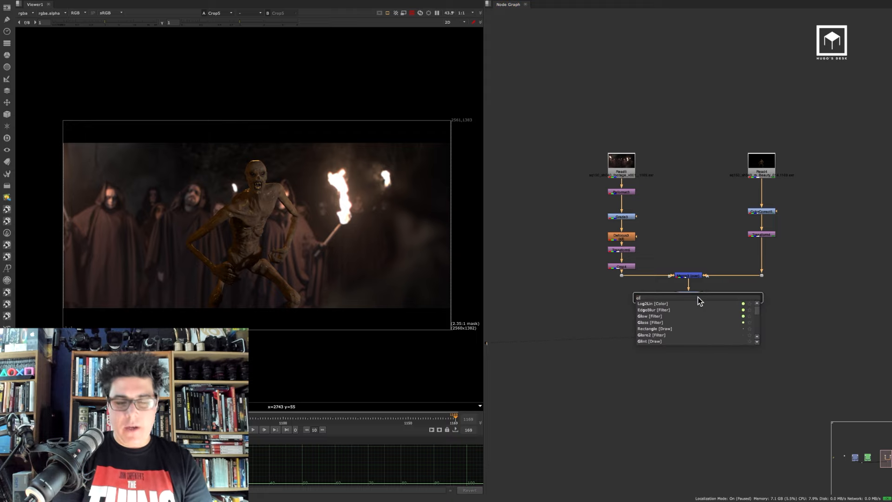
key("Return")
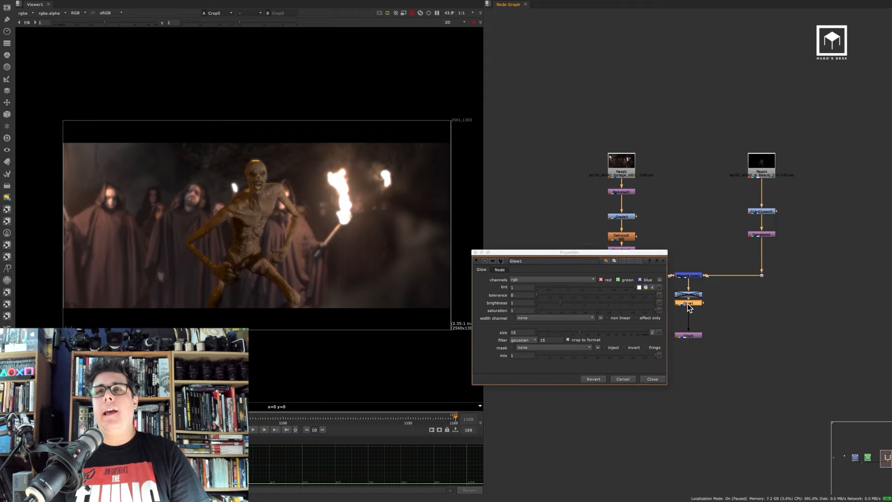
left_click(636, 318)
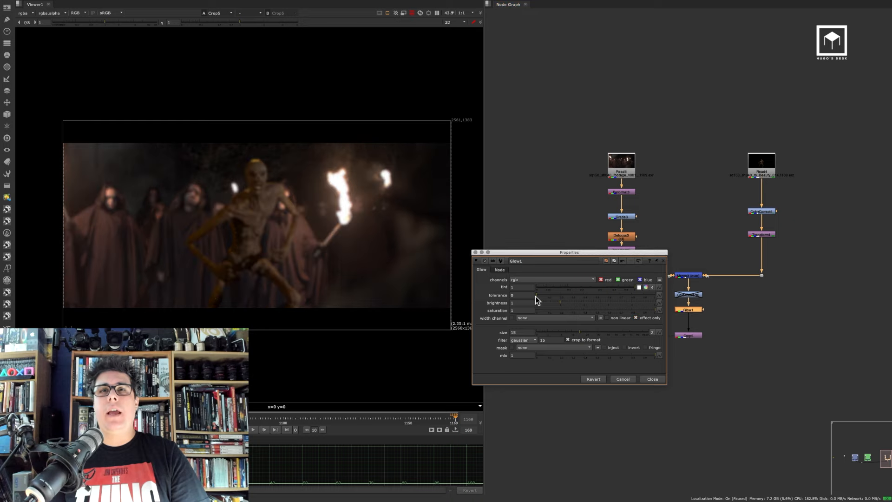
Set the Glow's tolerance to 0.11, brightness to 0.44 and size to 22 with effect only turned off
left_click_drag(546, 292, 549, 294)
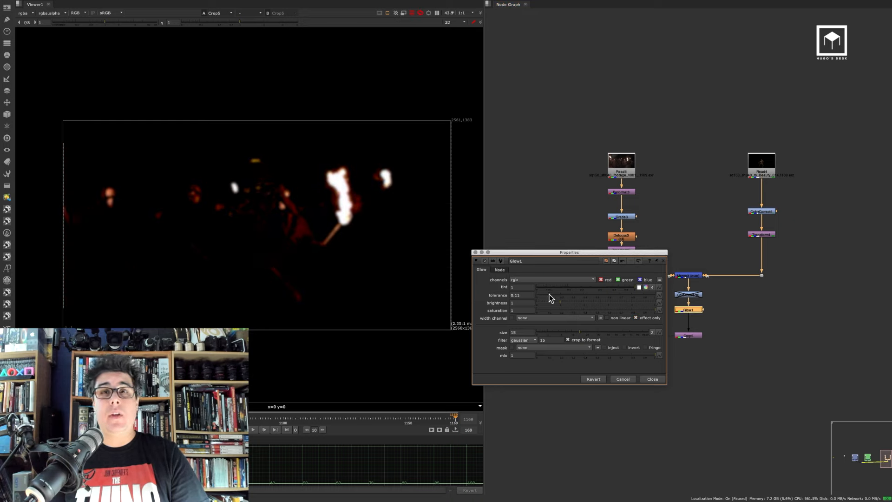
left_click(582, 332)
left_click_drag(582, 331, 589, 331)
left_click_drag(555, 302, 548, 295)
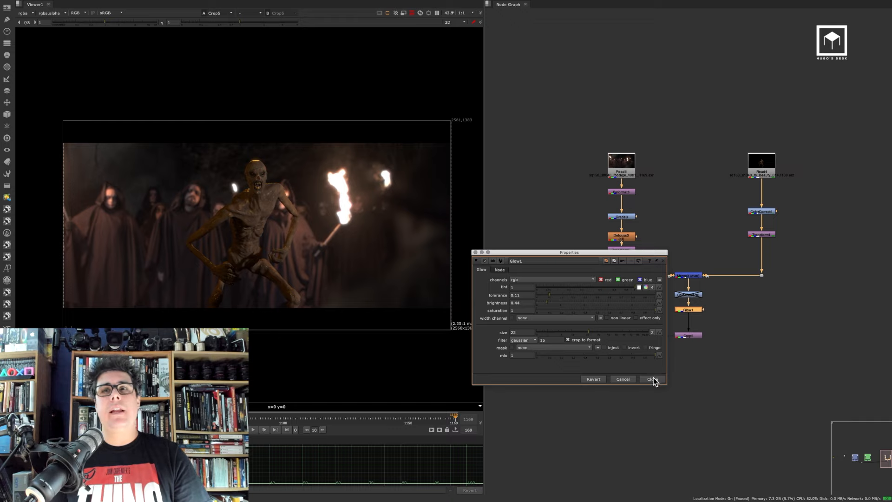
left_click(652, 379)
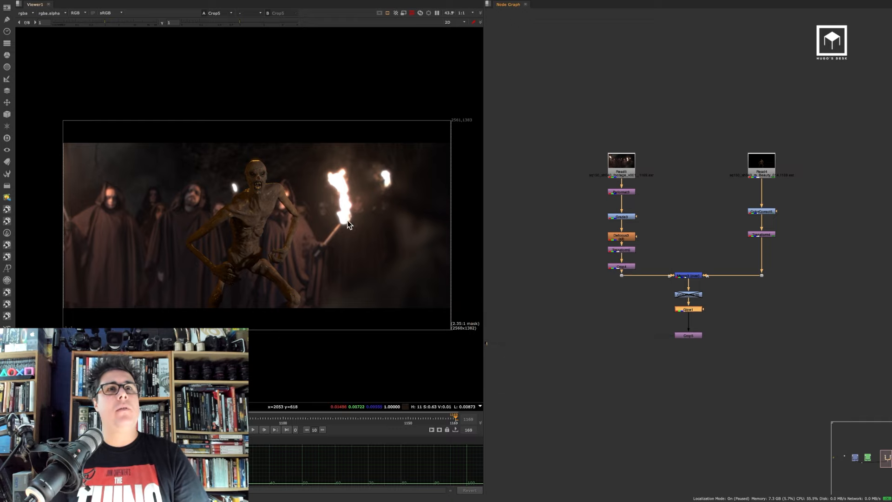
Re-enable the final ColorCorrect node below the Merge in the third version
scroll(333, 184, "up", 4)
scroll(321, 190, "down", 4)
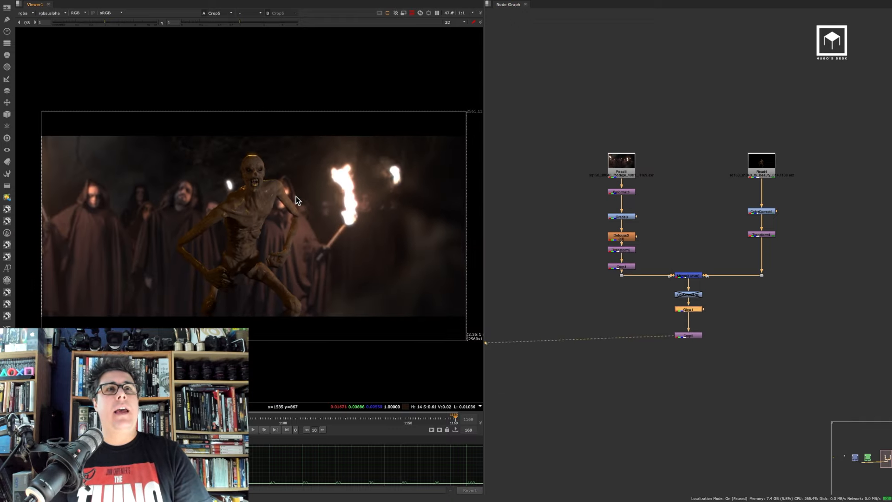
left_click(694, 296)
key("d")
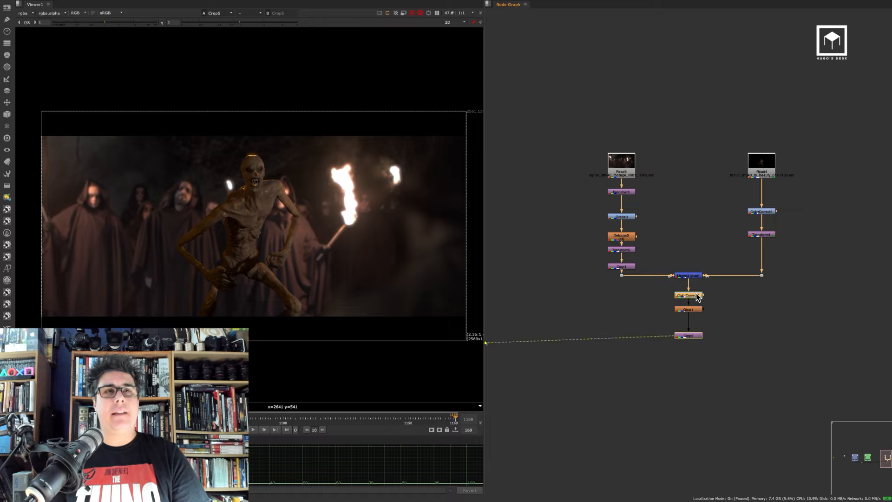
left_click(697, 311)
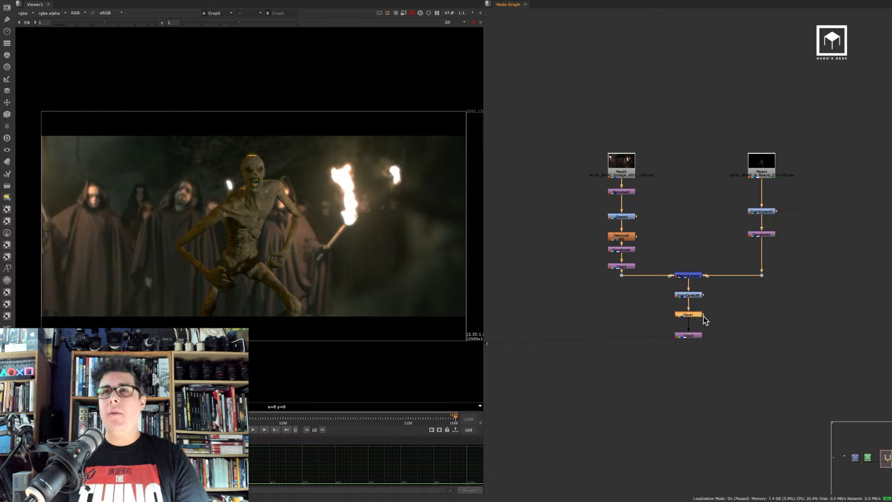
Delete the final ColorCorrect node in the third version and undo the deletion
scroll(665, 315, "down", 3)
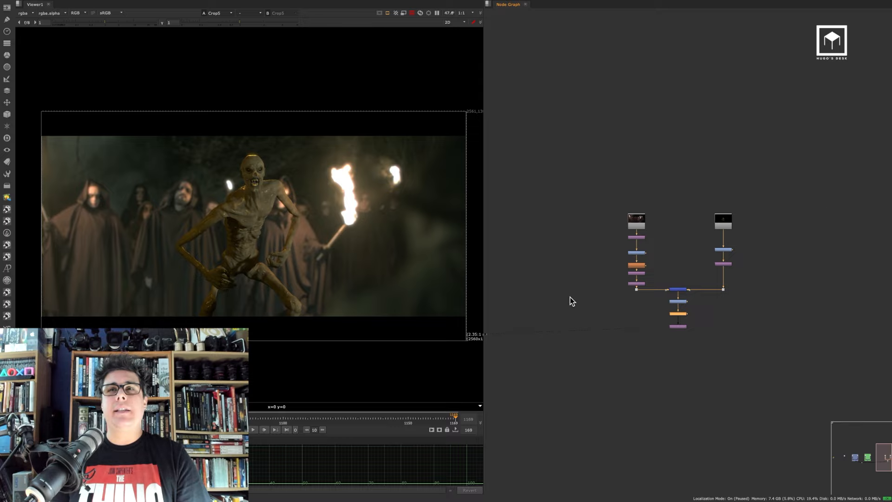
middle_click_drag(564, 290, 714, 289)
middle_click_drag(563, 299, 714, 284)
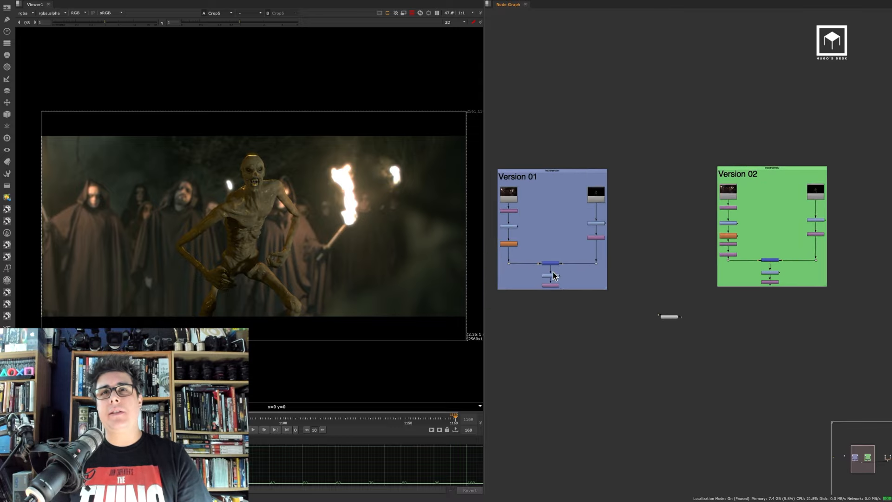
scroll(551, 277, "up", 3)
left_click_drag(594, 264, 514, 291)
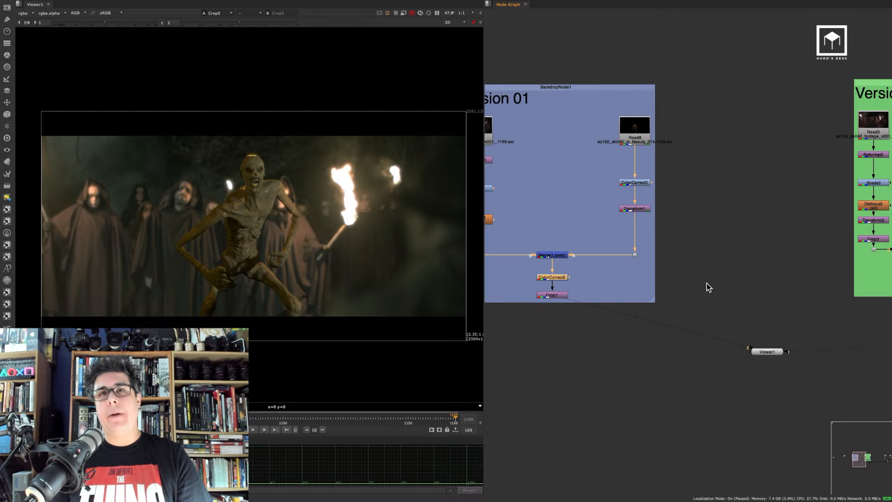
middle_click_drag(787, 274, 502, 280)
middle_click_drag(832, 255, 481, 273)
scroll(657, 253, "up", 2)
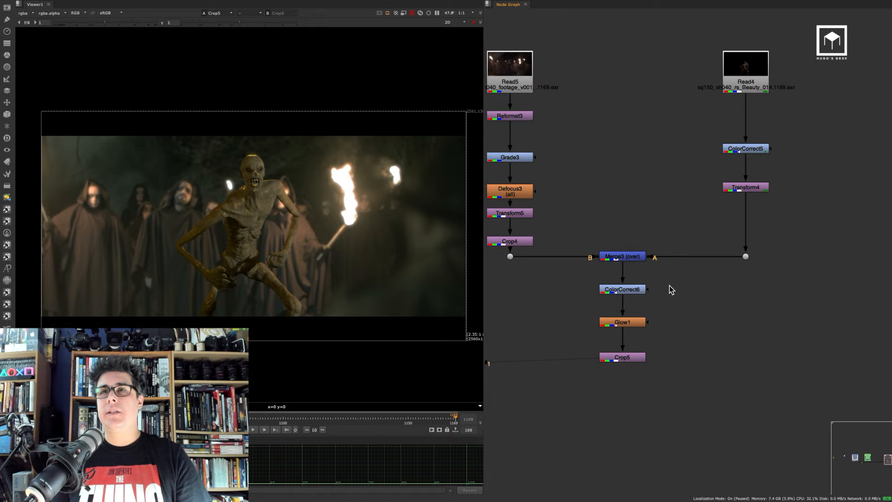
left_click_drag(671, 289, 567, 295)
key("Delete")
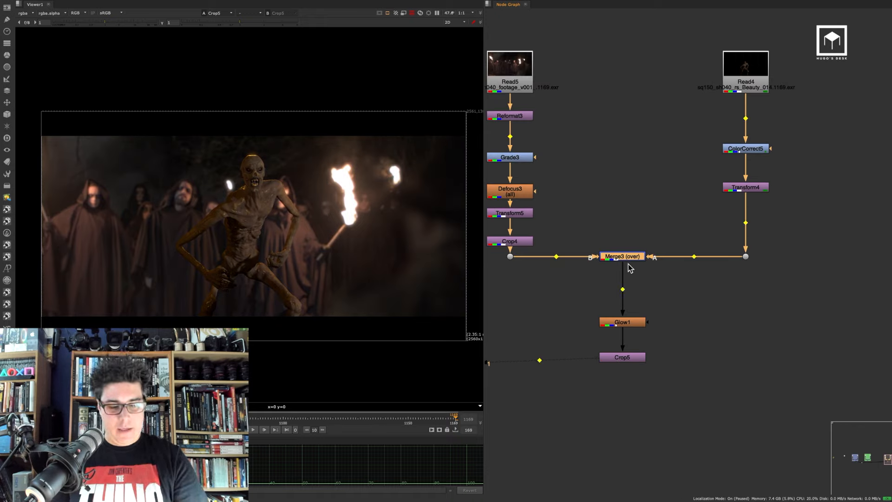
key("ctrl+z")
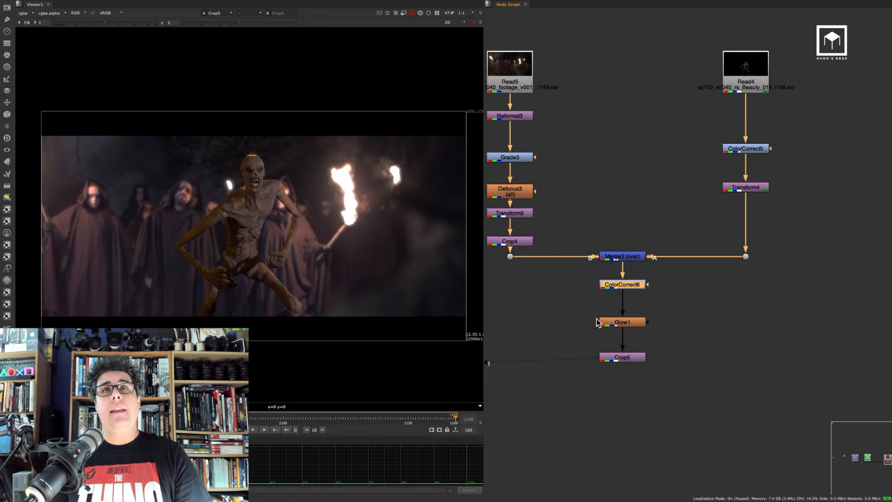
Connect the final Crop nodes of Version 01, Version 02 and the third version to viewer inputs 1, 2 and 3
left_click(587, 325)
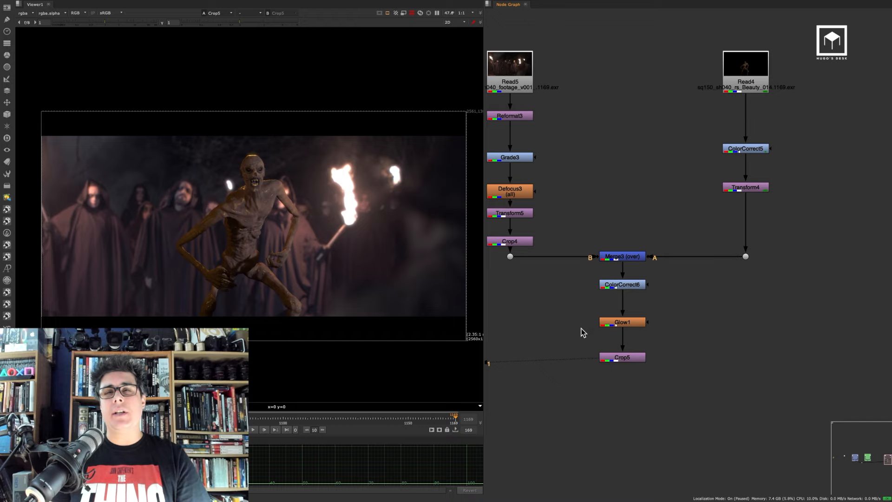
key("space")
scroll(529, 308, "down", 6)
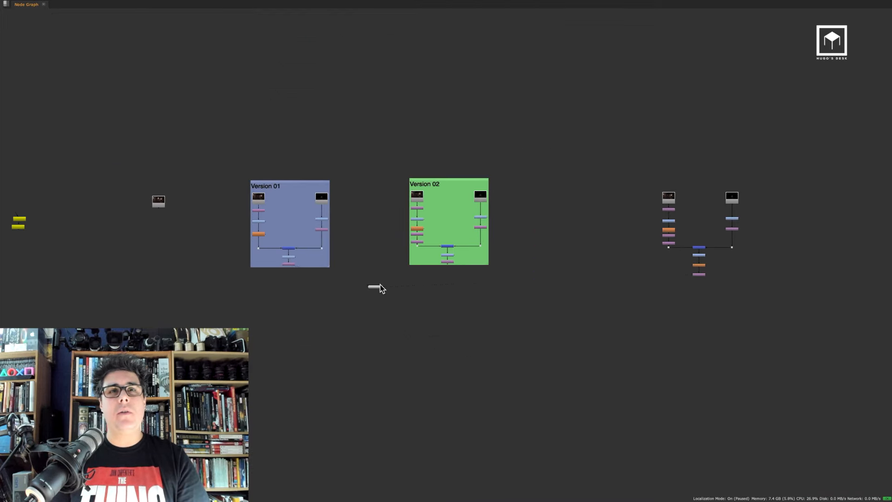
left_click_drag(377, 286, 430, 318)
scroll(395, 274, "up", 5)
left_click(168, 251)
key("1")
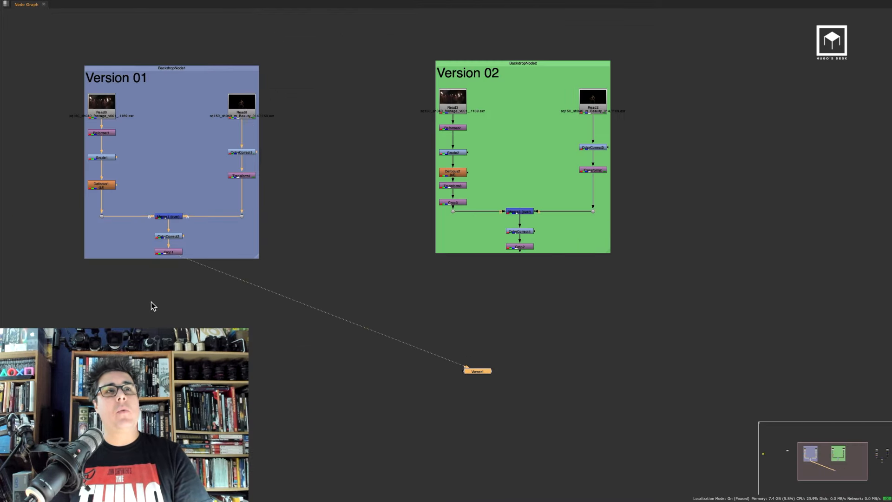
left_click(459, 286)
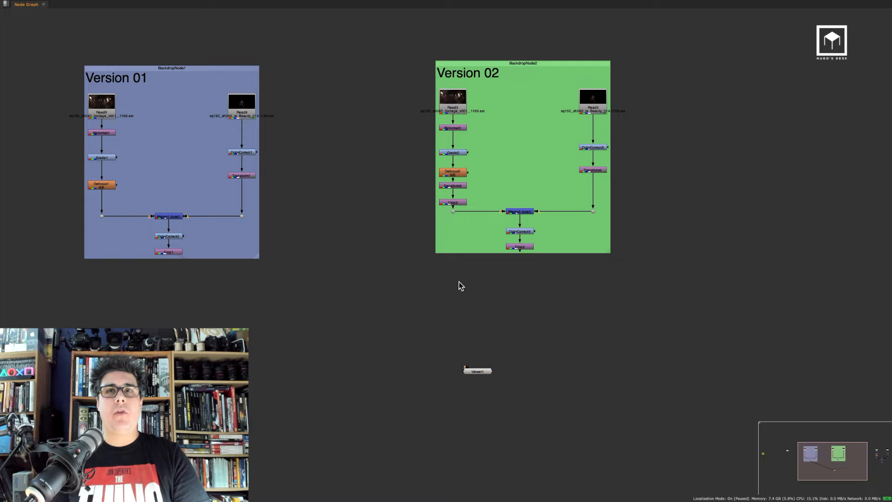
left_click_drag(501, 258, 479, 268)
key("2")
middle_click_drag(555, 266, 299, 275)
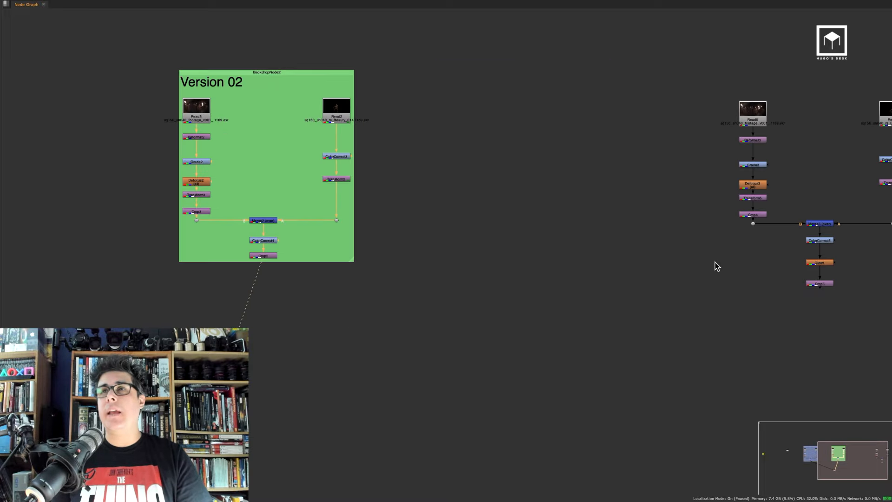
left_click_drag(858, 275, 821, 290)
key("3")
key("space")
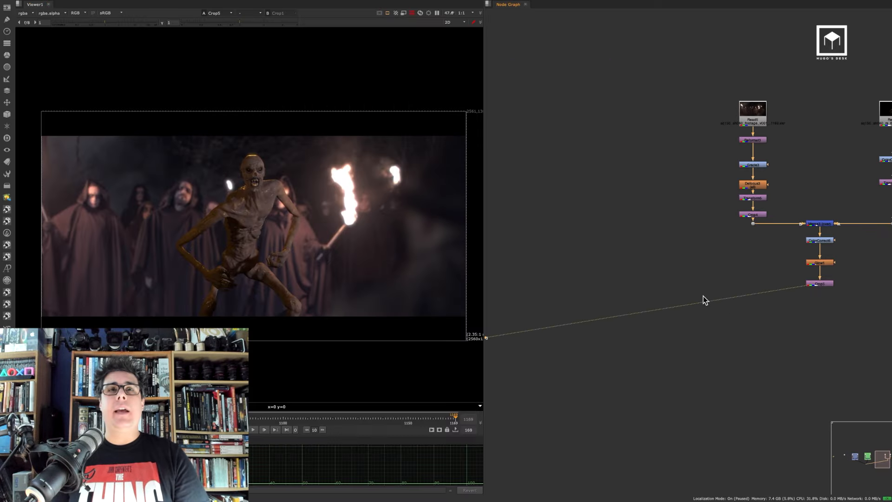
Compare the three versions in a full-screen viewer by switching between viewer inputs
key("space")
middle_click_drag(437, 302, 590, 271)
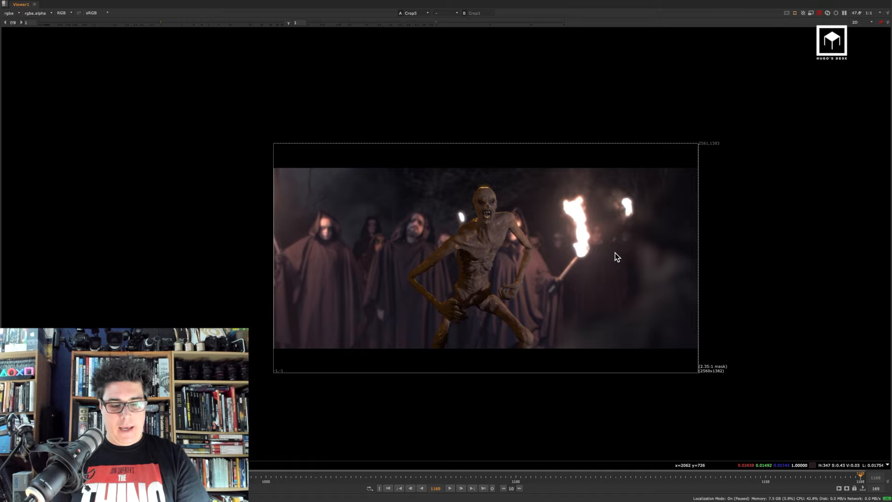
key("f")
scroll(585, 264, "up", 3)
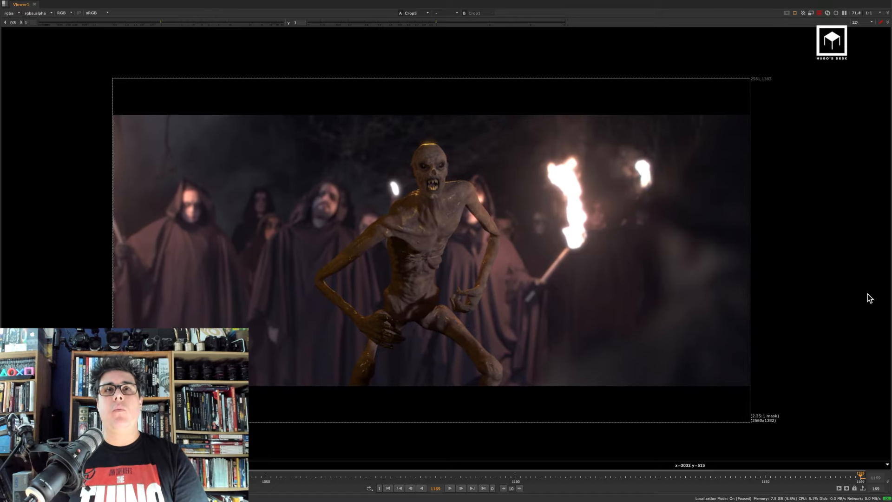
key("1")
key("2")
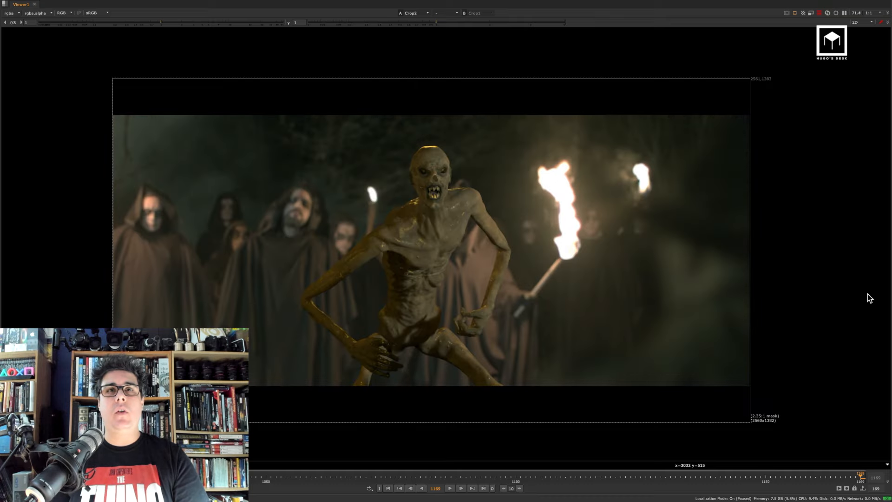
key("5")
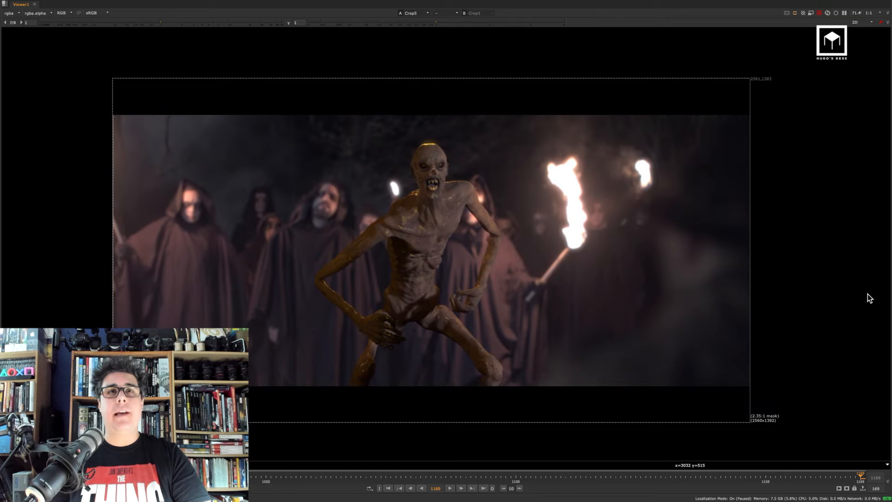
key("1")
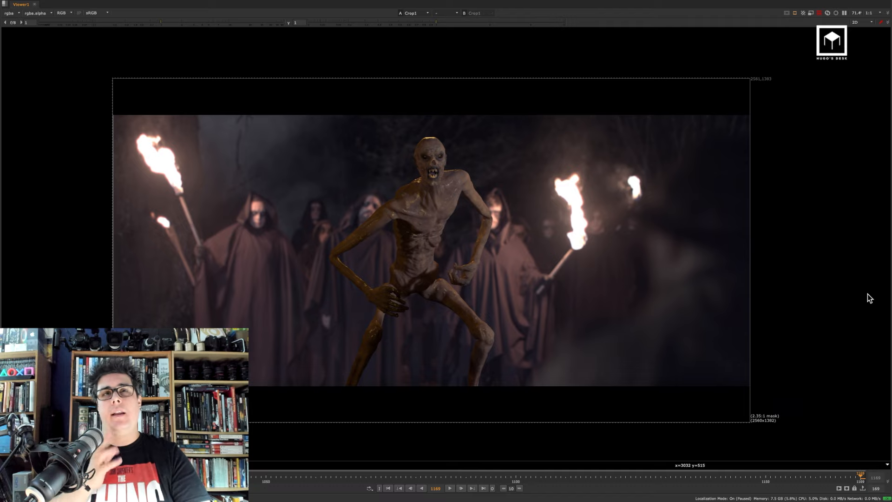
key("2")
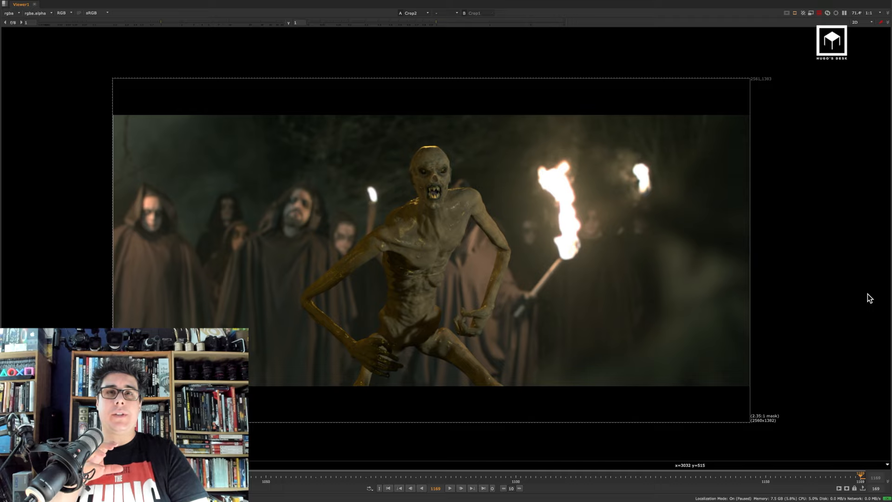
key("5")
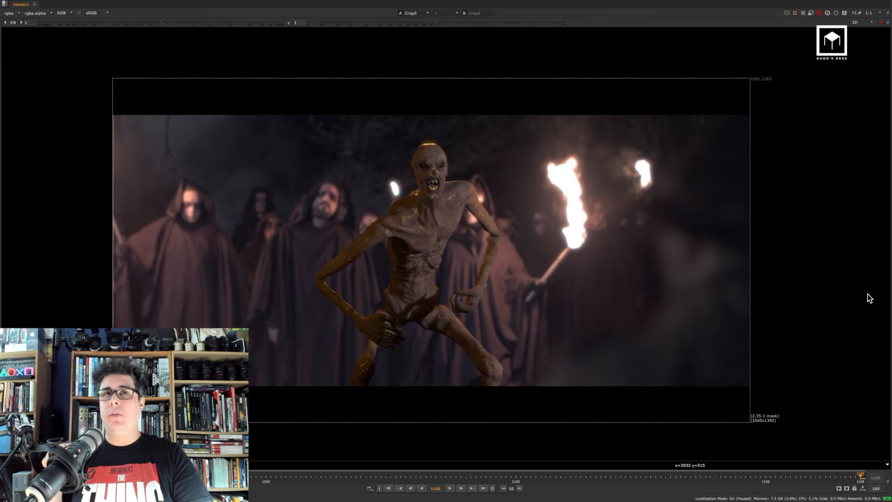
key("1")
key("2")
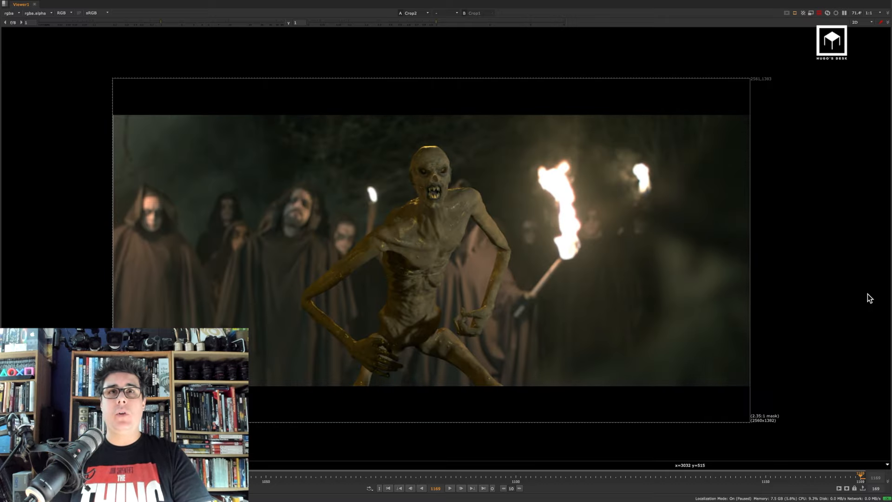
key("3")
key("space")
scroll(321, 304, "down", 2)
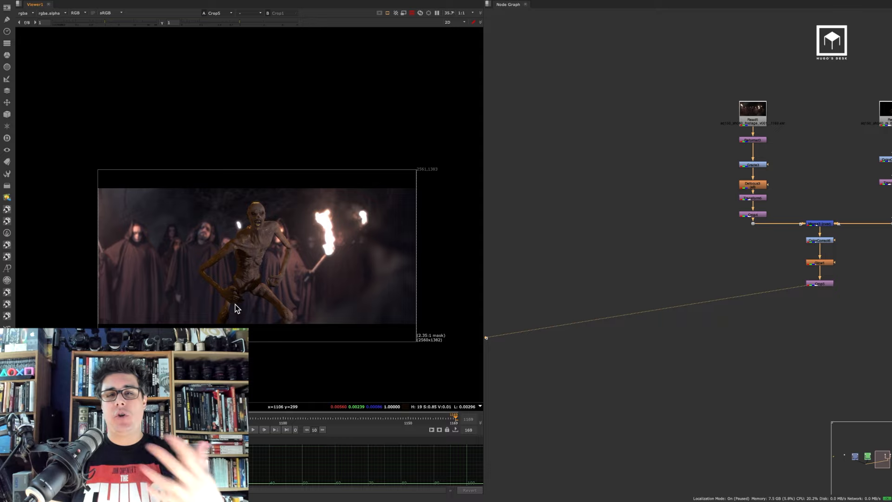
left_click(697, 360)
key("space")
scroll(603, 366, "down", 5)
scroll(511, 359, "up", 4)
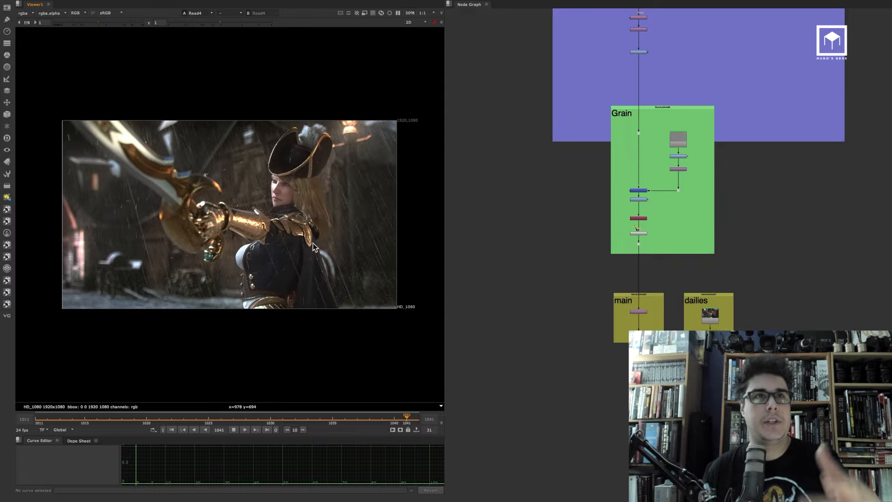
Switch to the pirate character comp script and play its sequence in the viewer
key("super+Tab")
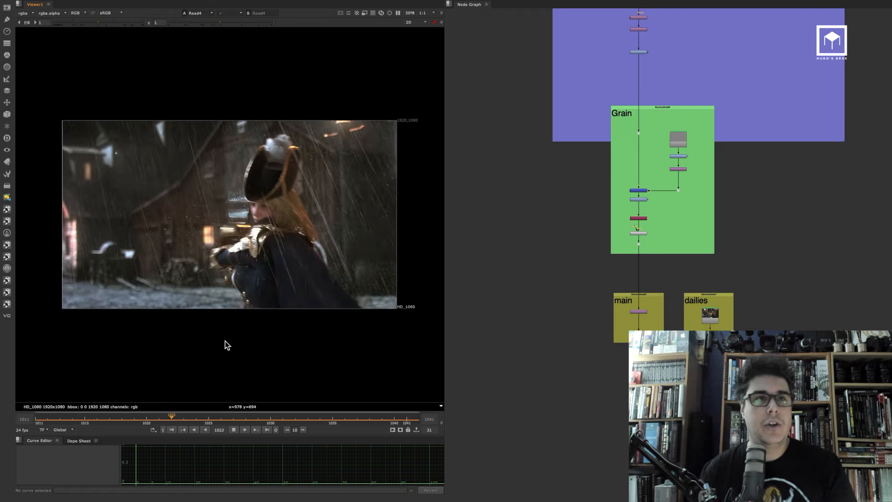
left_click(233, 430)
left_click(267, 429)
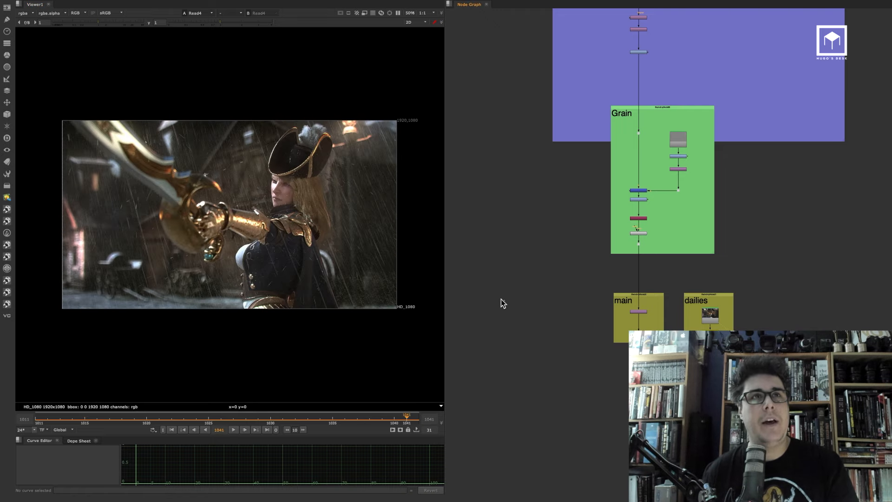
Navigate the node graph and view the Main backdrop's Read node in the viewer
scroll(530, 212, "down", 10)
middle_click_drag(509, 181, 562, 394)
middle_click_drag(567, 221, 597, 423)
scroll(589, 187, "down", 10)
middle_click_drag(582, 234, 619, 343)
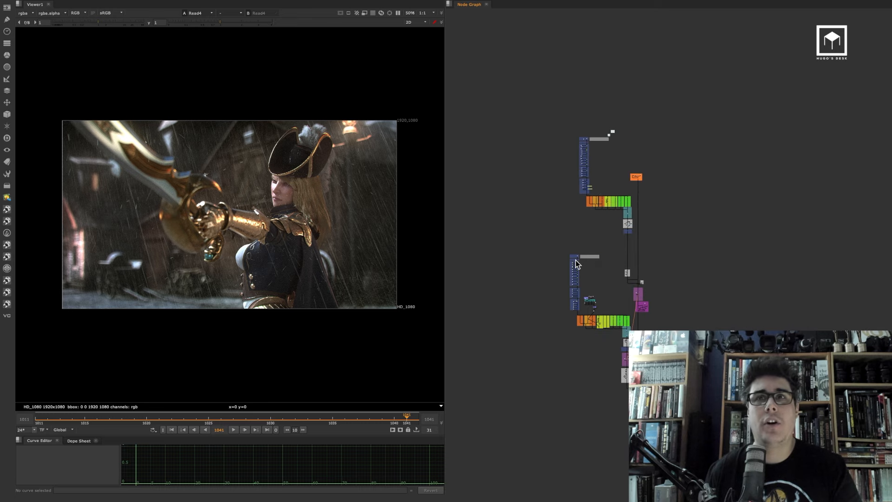
scroll(579, 264, "up", 12)
scroll(634, 159, "up", 5)
left_click(689, 72)
key("1")
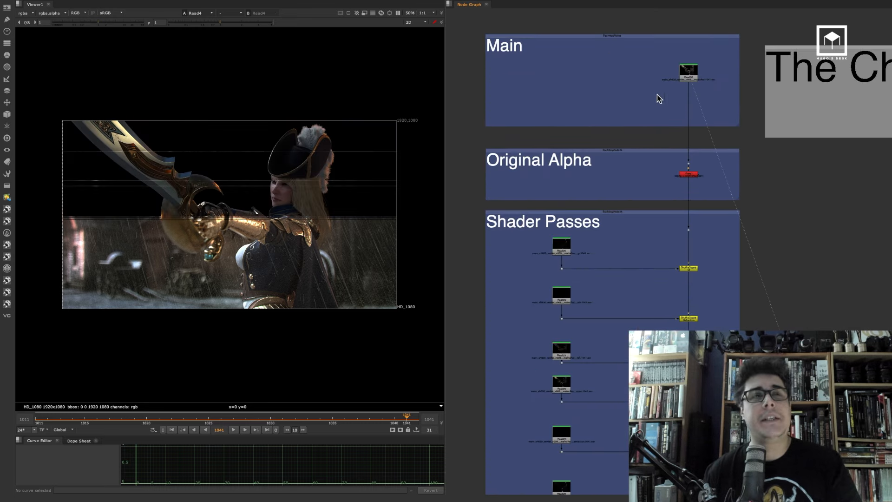
Examine the character render in the viewer and browse the Shader Passes Read nodes
left_click_drag(403, 100, 165, 349)
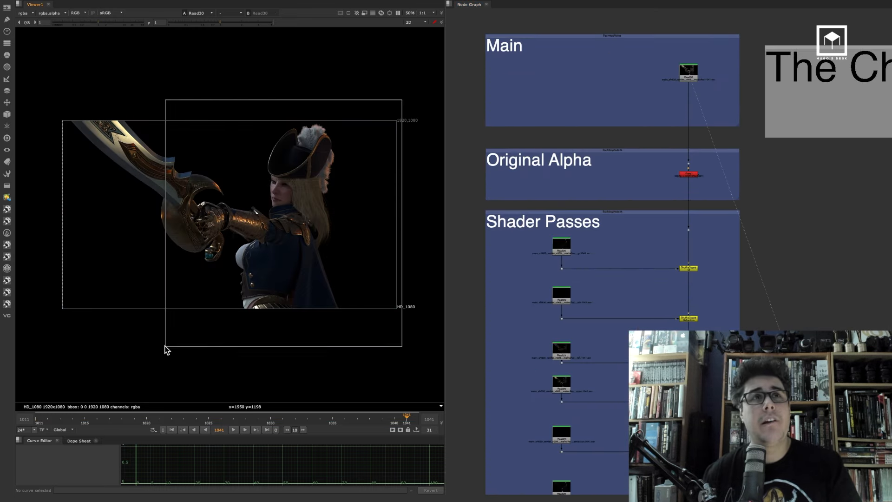
scroll(255, 227, "up", 3)
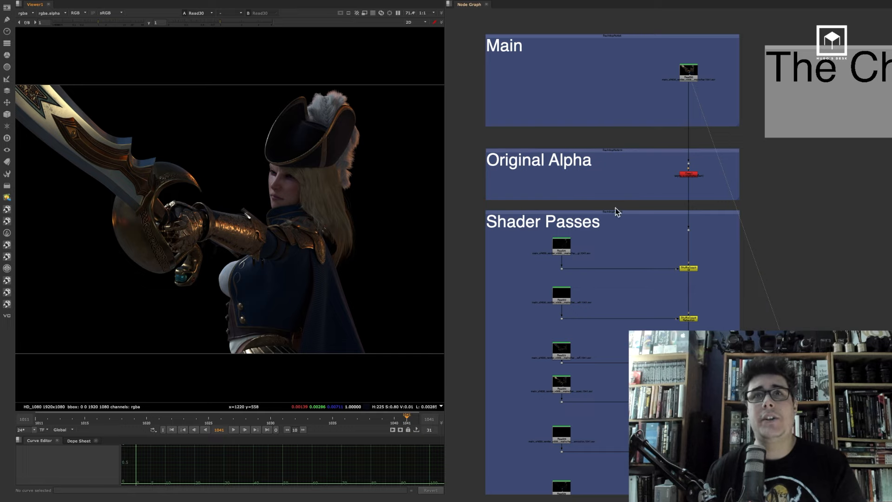
scroll(635, 282, "down", 5)
scroll(623, 135, "down", 10)
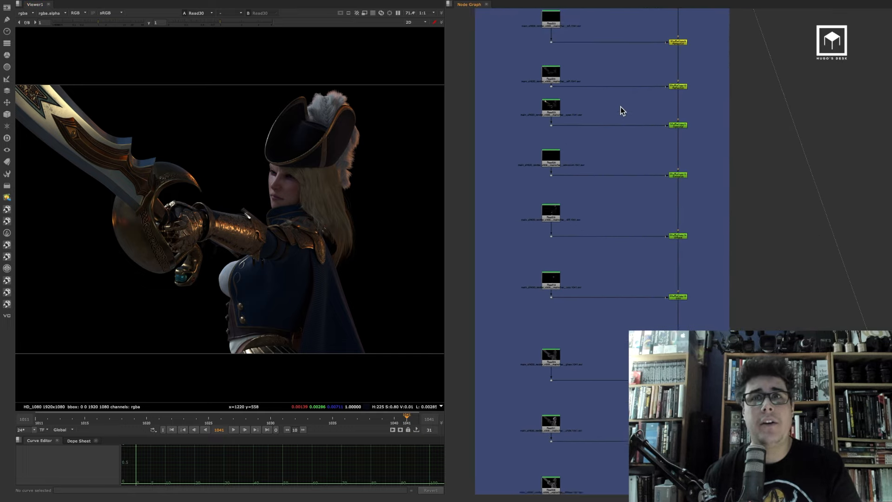
Browse the shader pass backdrops in the node graph, examining Diffuse, Direct Light, SSS and Refraction
scroll(598, 82, "down", 10)
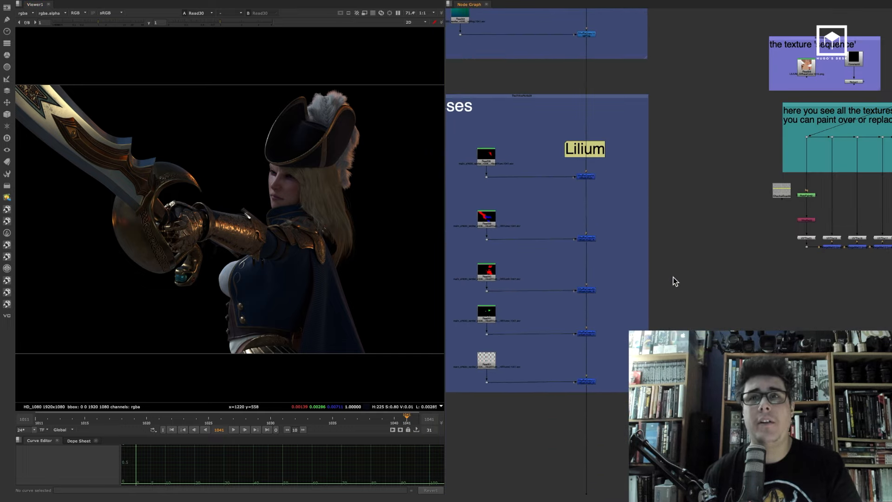
scroll(673, 278, "right", 3)
scroll(646, 302, "down", 8)
scroll(636, 173, "right", 3)
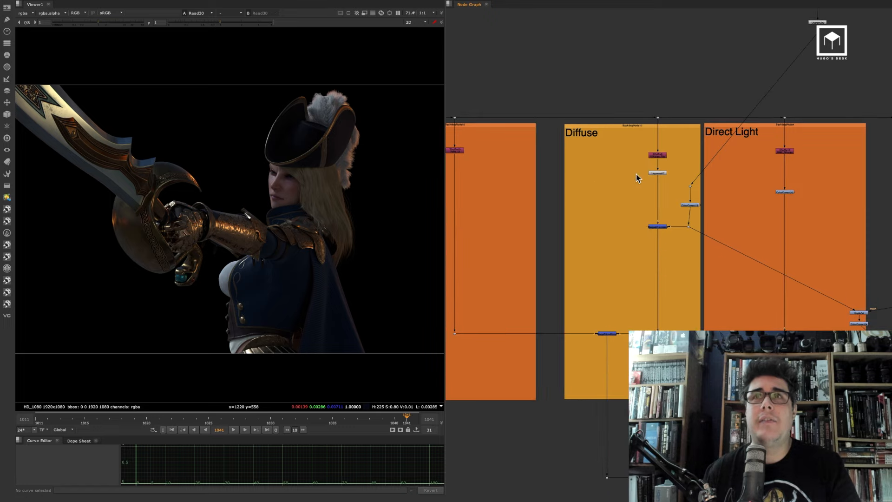
scroll(684, 166, "right", 2)
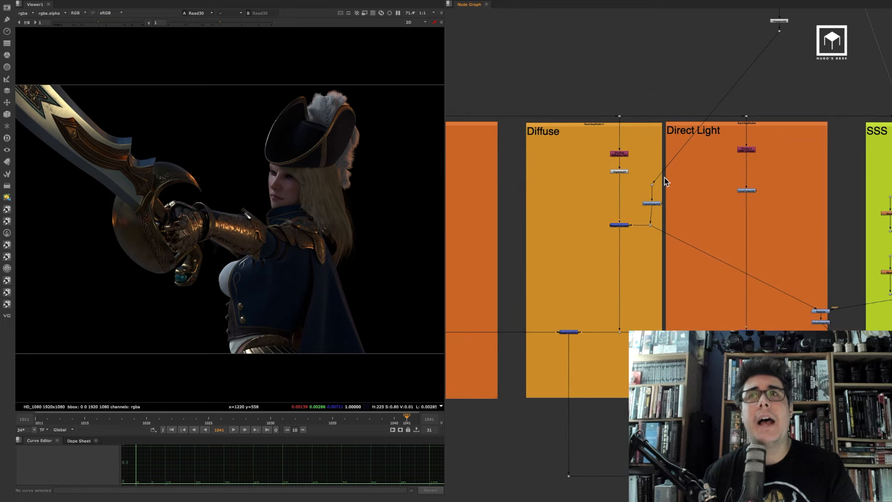
scroll(657, 183, "right", 5)
middle_click_drag(676, 139, 519, 121)
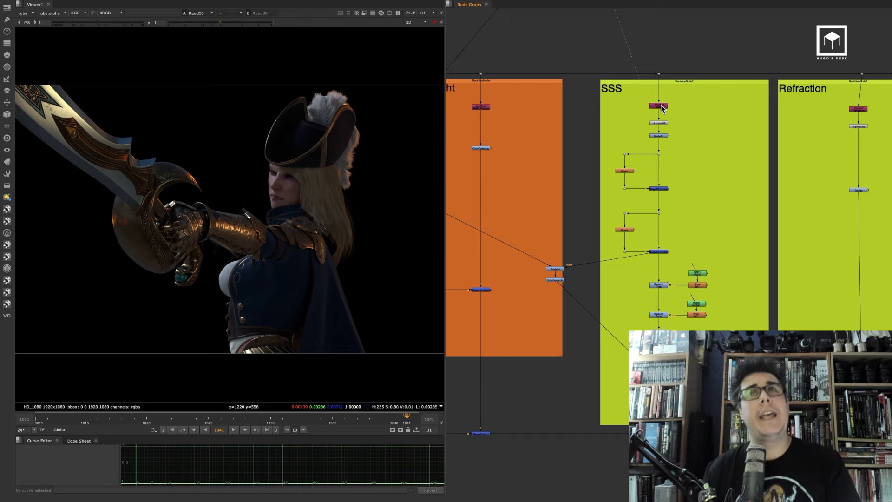
left_click(659, 106)
left_click(662, 135)
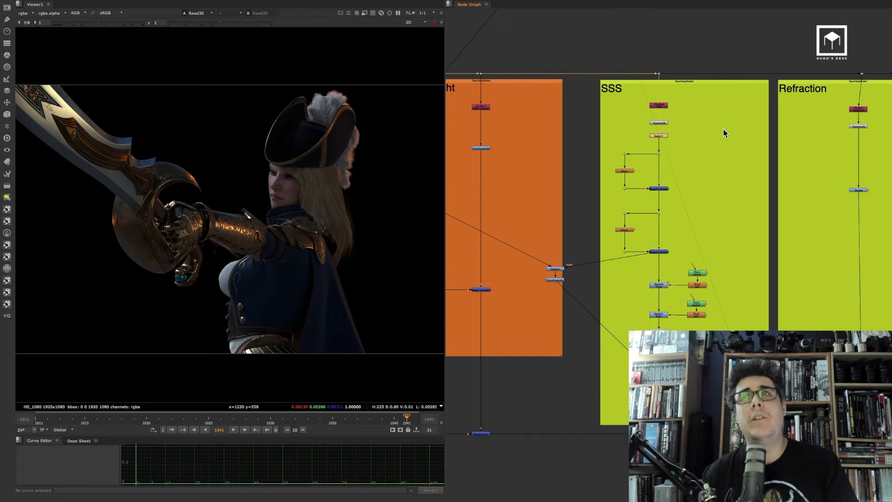
middle_click_drag(743, 126, 445, 121)
scroll(703, 106, "up", 3)
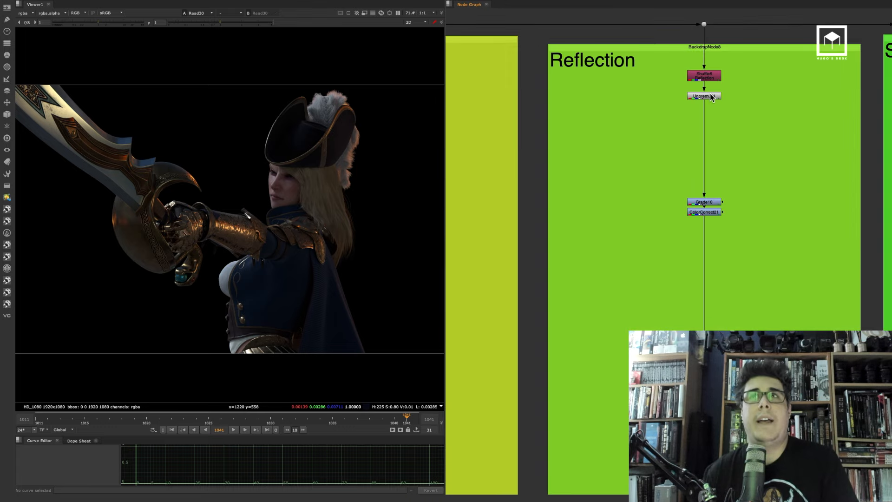
View the Reflection pass's Unpremult node in the viewer and zoom in on the character
left_click(704, 96)
key("1")
left_click_drag(219, 23, 247, 40)
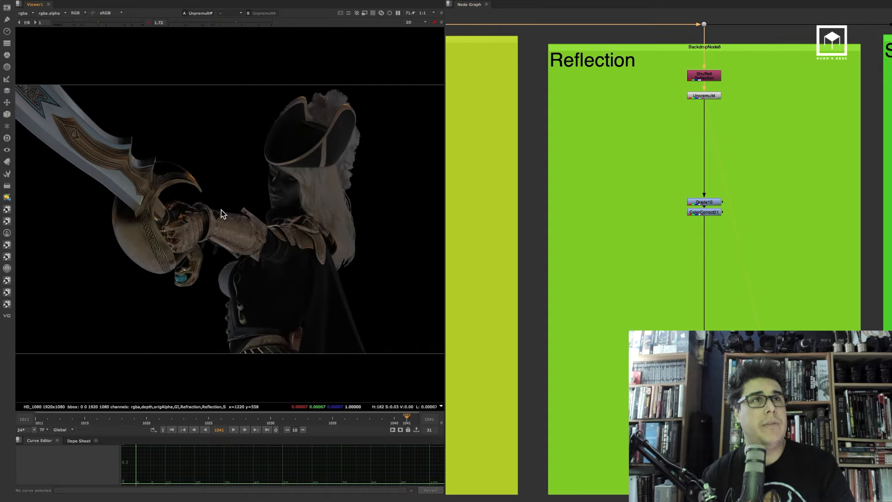
scroll(222, 226, "up", 3)
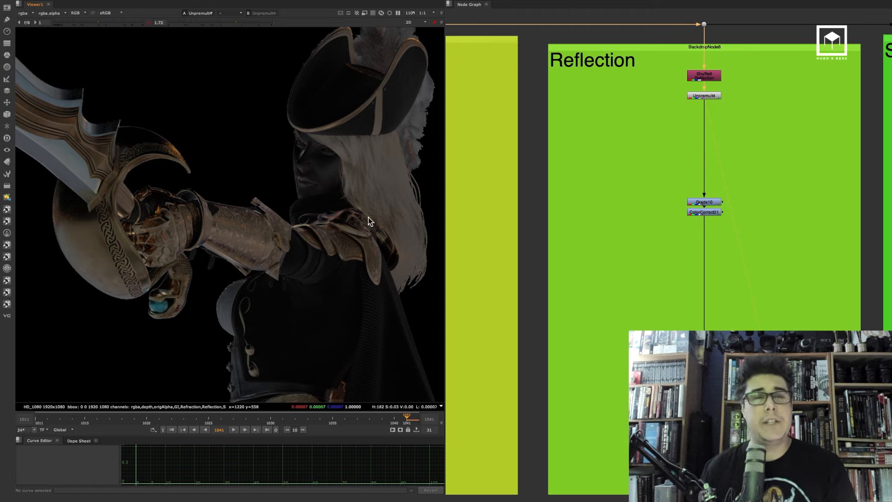
Move the Grade10 and ColorCorrect21 branch aside within the Reflection backdrop
left_click_drag(708, 214, 708, 228)
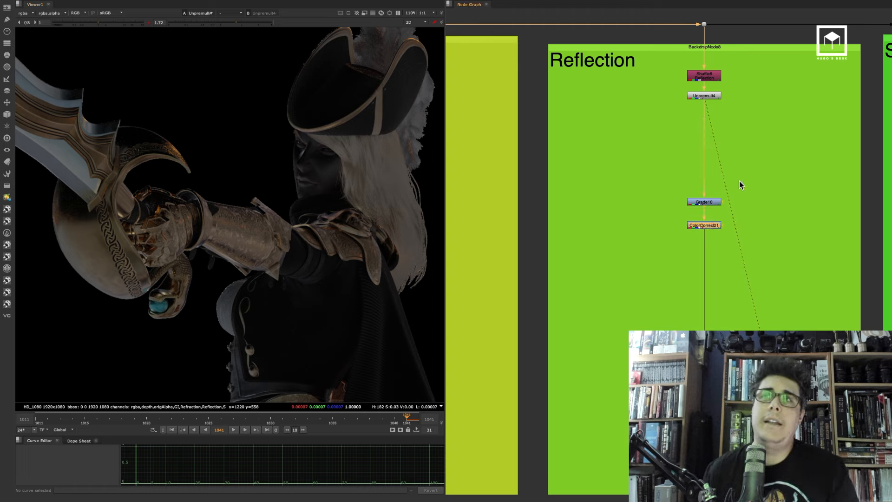
left_click_drag(740, 181, 641, 256)
left_click_drag(707, 226, 747, 239)
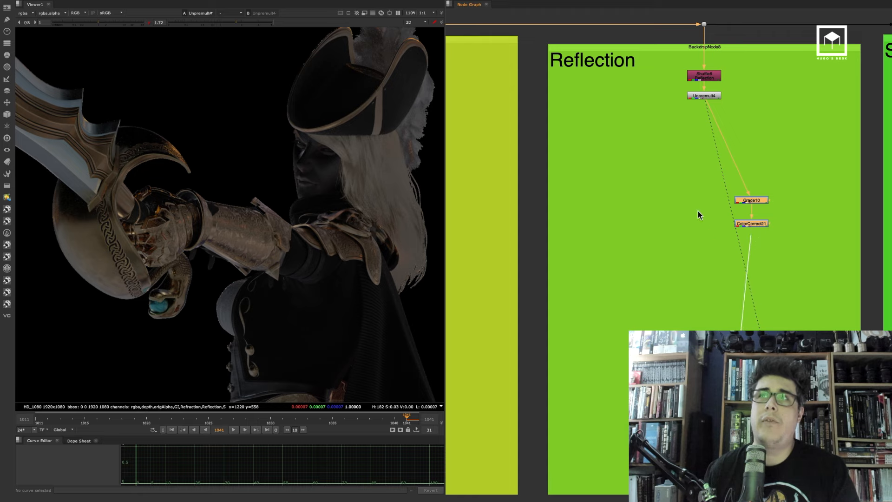
left_click_drag(698, 211, 705, 97)
scroll(723, 186, "up", 3)
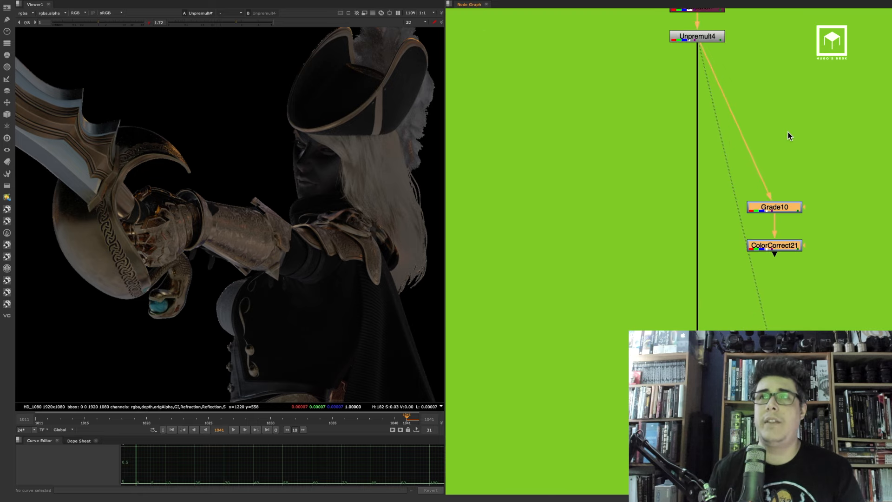
scroll(718, 180, "down", 5)
left_click_drag(746, 194, 673, 249)
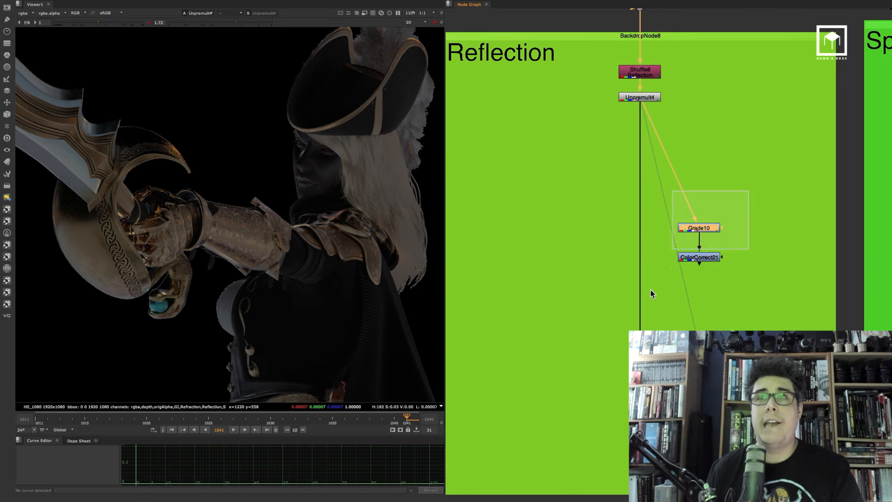
left_click_drag(650, 289, 650, 290)
left_click_drag(710, 225, 757, 219)
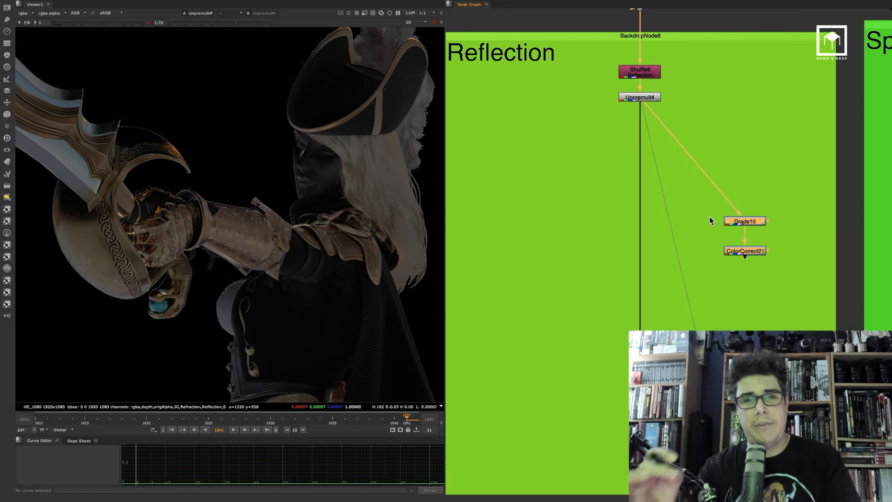
left_click(553, 207)
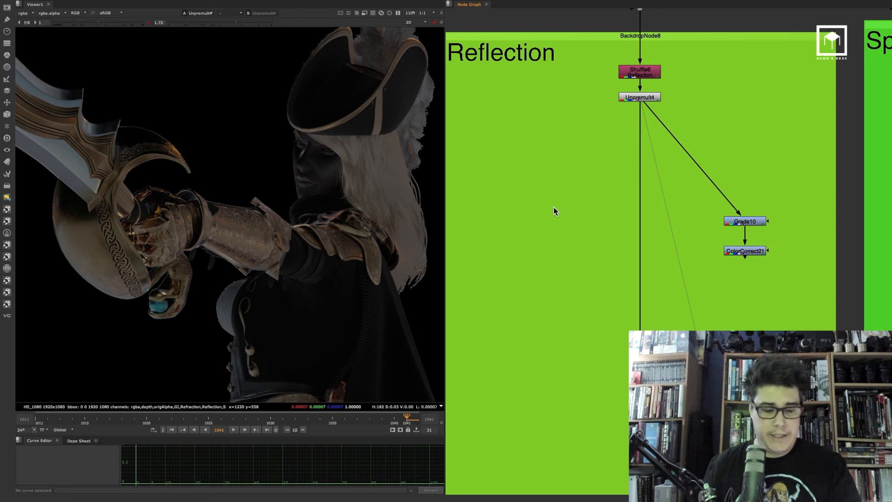
Add a new ColorCorrect node below the Reflection Unpremult and open its properties
key("c")
left_click_drag(634, 230, 650, 234)
left_click(517, 347)
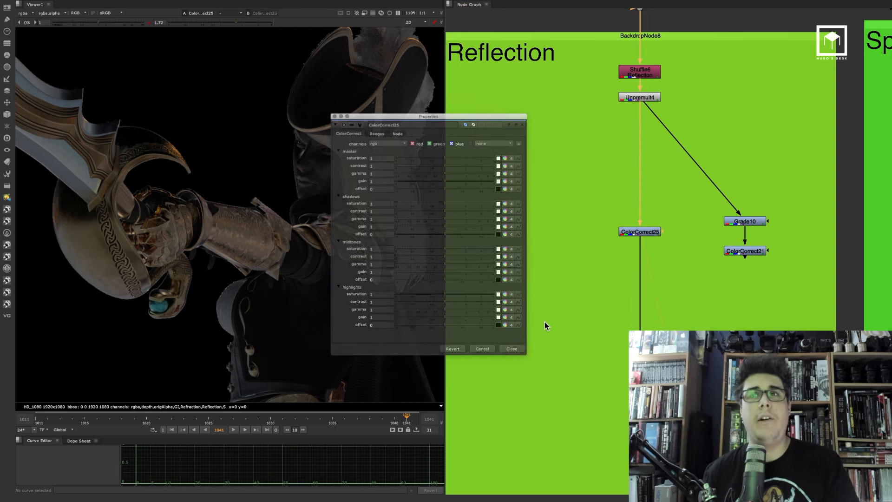
double_click(636, 231)
left_click_drag(426, 119, 584, 183)
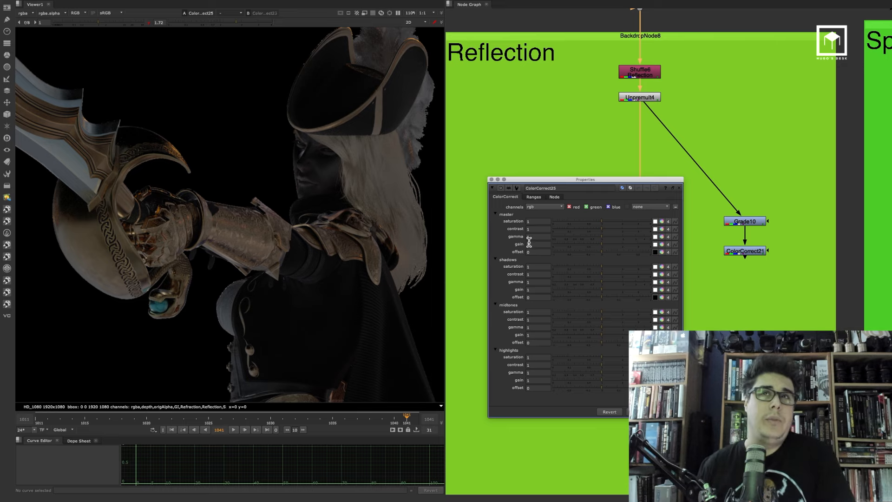
left_click(679, 188)
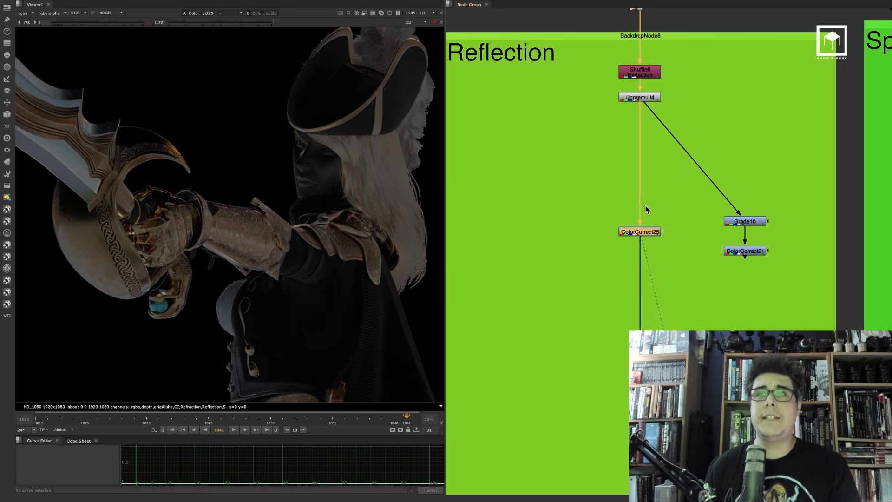
Insert a Saturation node above the new ColorCorrect to desaturate the reflection pass
left_click(656, 175)
key("Tab")
type("sa")
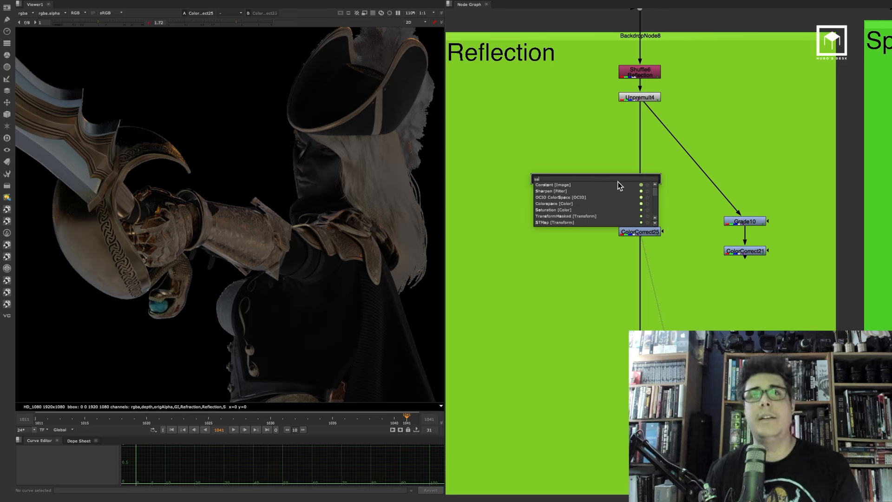
left_click(551, 210)
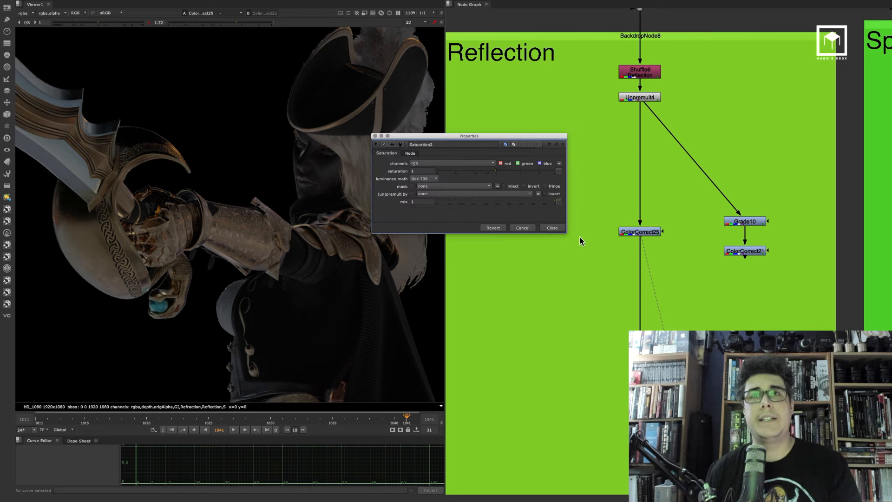
left_click_drag(594, 176, 653, 201)
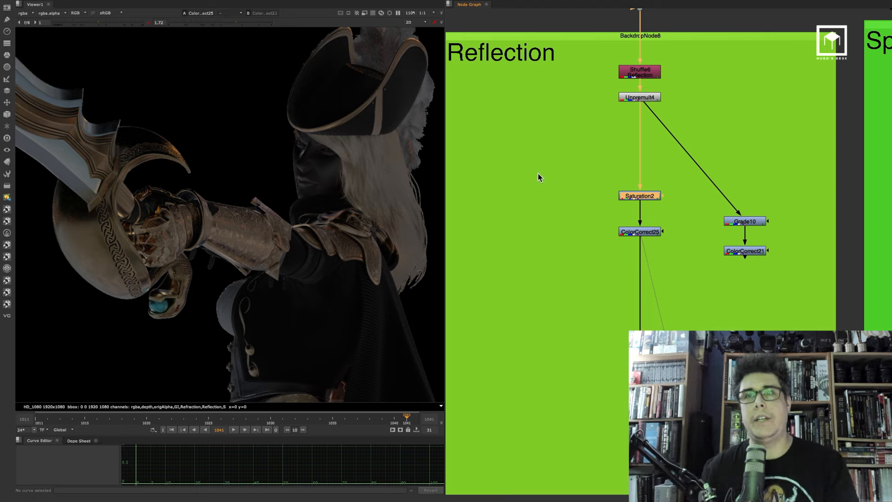
left_click_drag(653, 191, 656, 189)
double_click(641, 197)
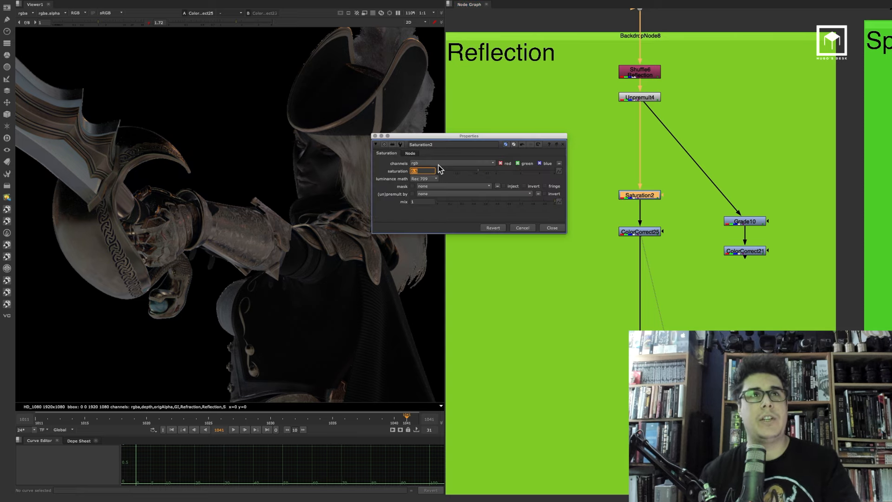
left_click(548, 227)
Tint the reflection pass blue by adjusting the ColorCorrect's master gamma color wheel
double_click(639, 231)
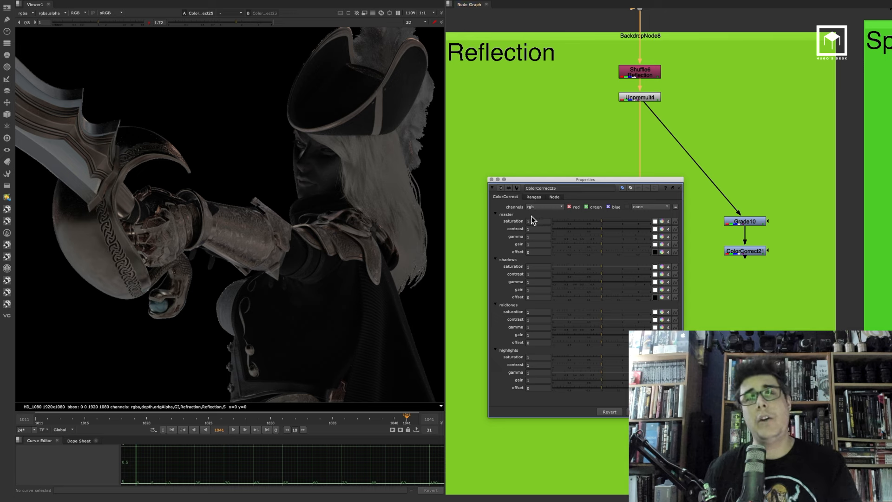
left_click(656, 237)
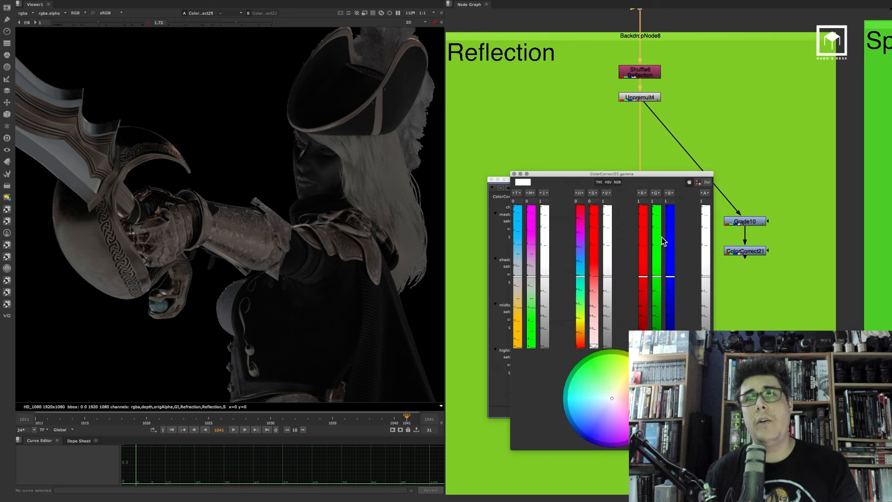
left_click_drag(610, 403, 604, 401)
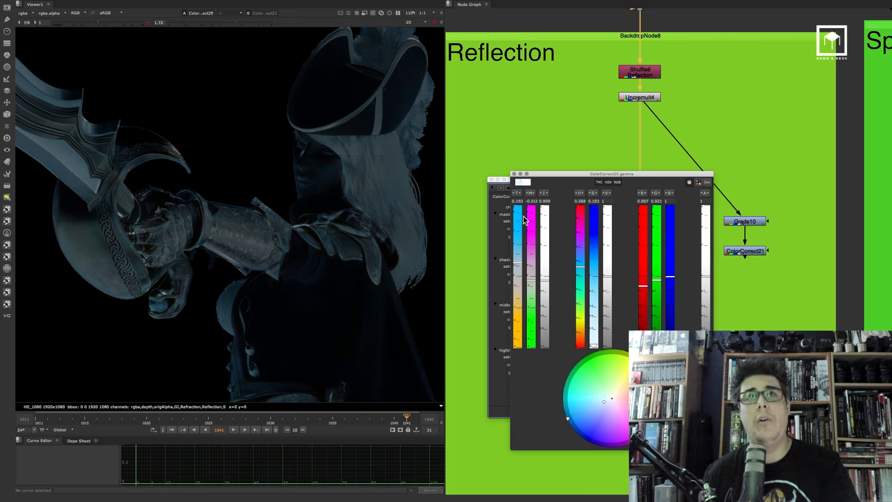
key("Up")
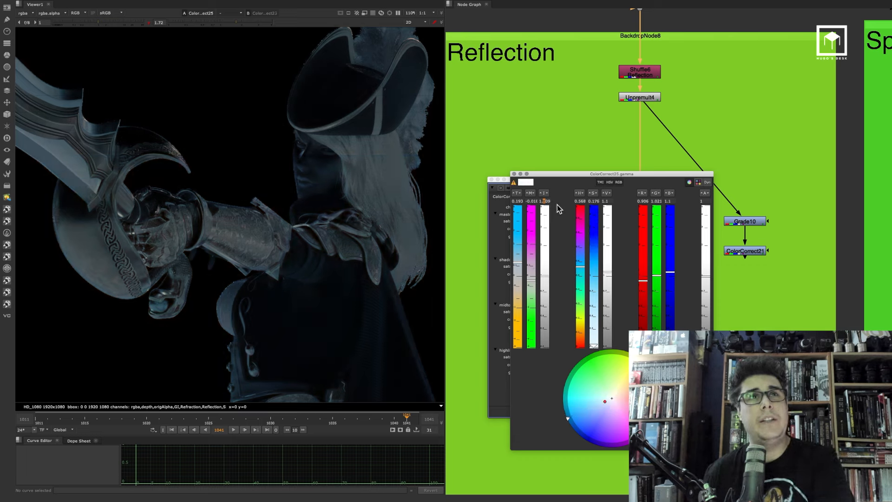
left_click(514, 173)
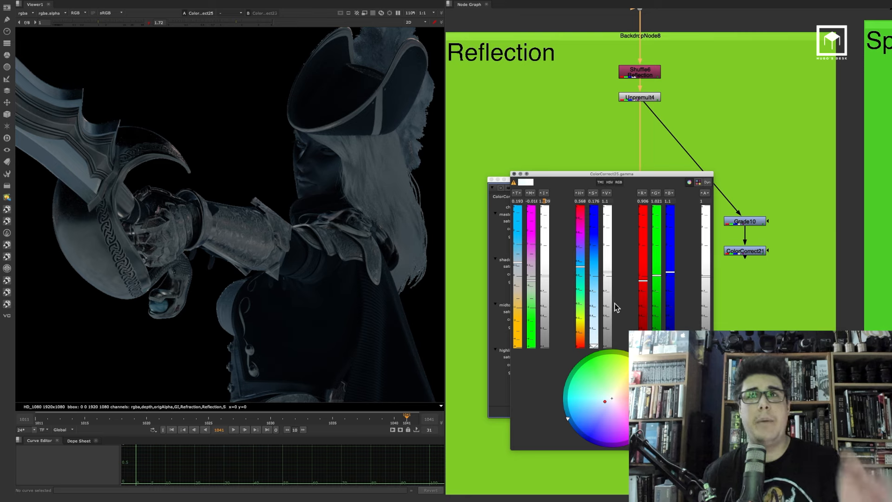
left_click(678, 188)
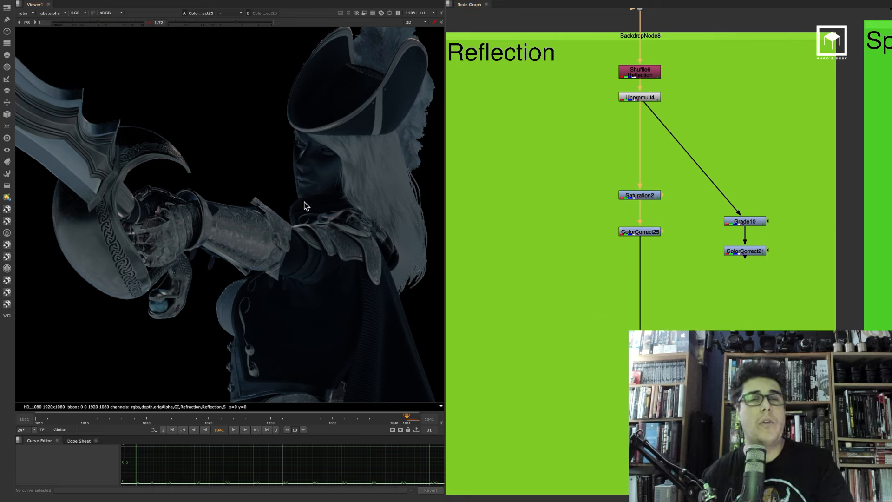
Compare the new Saturation/ColorCorrect branch against the original Grade branch by switching viewer inputs
left_click_drag(689, 175, 800, 286)
left_click_drag(758, 222, 767, 198)
left_click(655, 233)
left_click(655, 245)
left_click(767, 227)
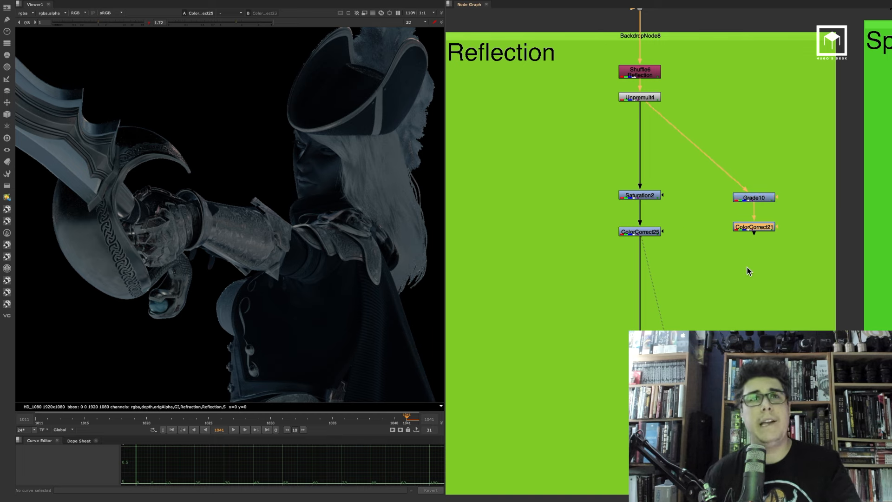
key("2")
left_click(747, 268)
key("1")
key("2")
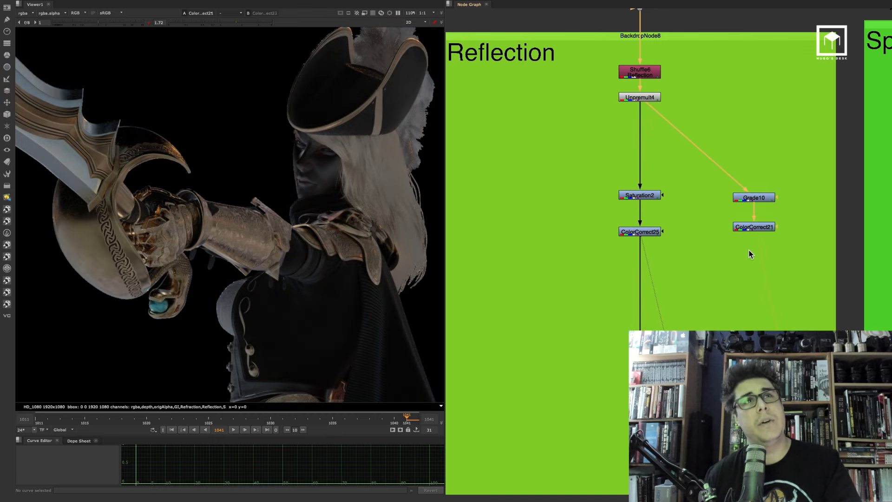
left_click(646, 232)
key("1")
Navigate to the Color Correction backdrop and view the final merged comp in the viewer
left_click(710, 222)
scroll(687, 216, "down", 6)
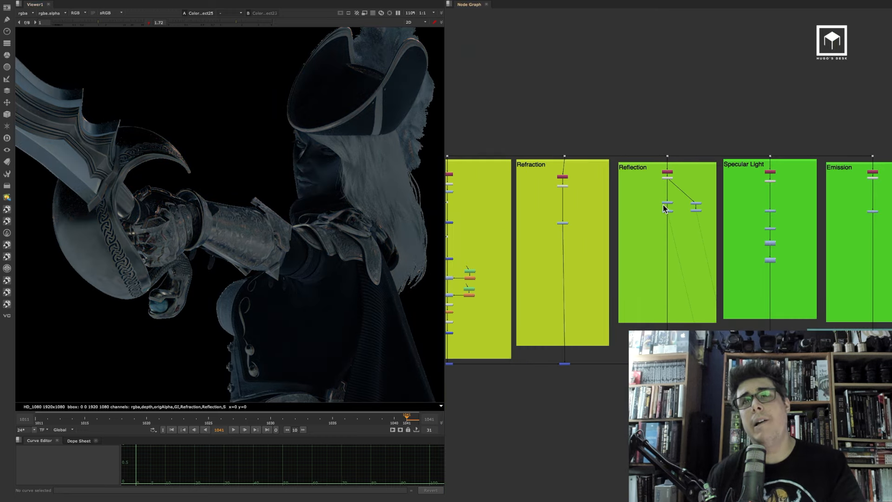
scroll(575, 215, "down", 5)
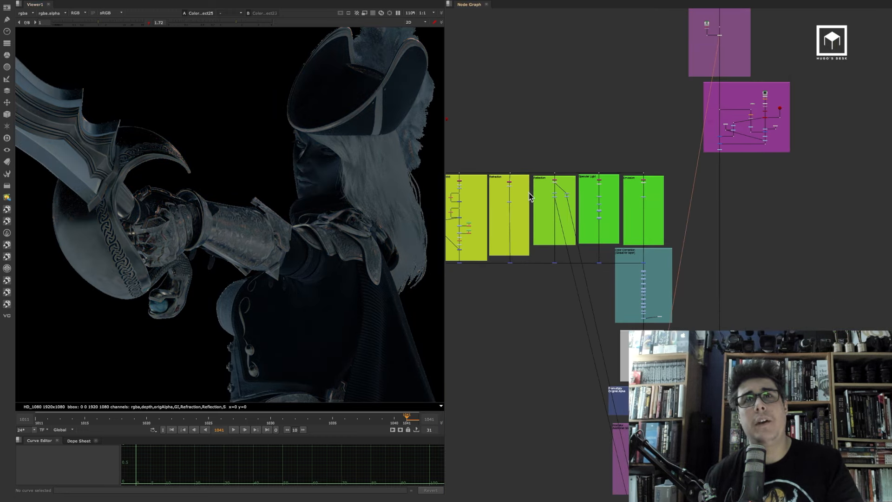
scroll(551, 180, "up", 2)
middle_click_drag(549, 183, 591, 206)
middle_click_drag(814, 336, 656, 269)
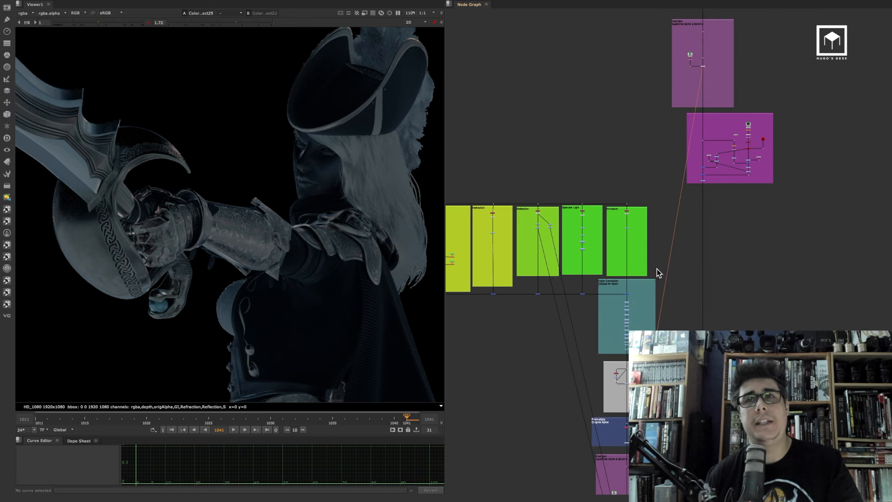
scroll(651, 279, "up", 3)
scroll(651, 279, "up", 1)
left_click(617, 300)
key("1")
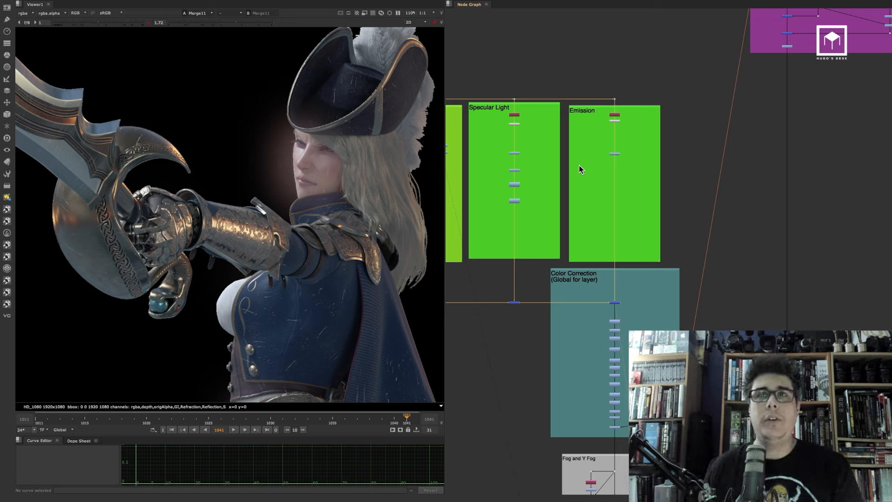
scroll(620, 226, "up", 2)
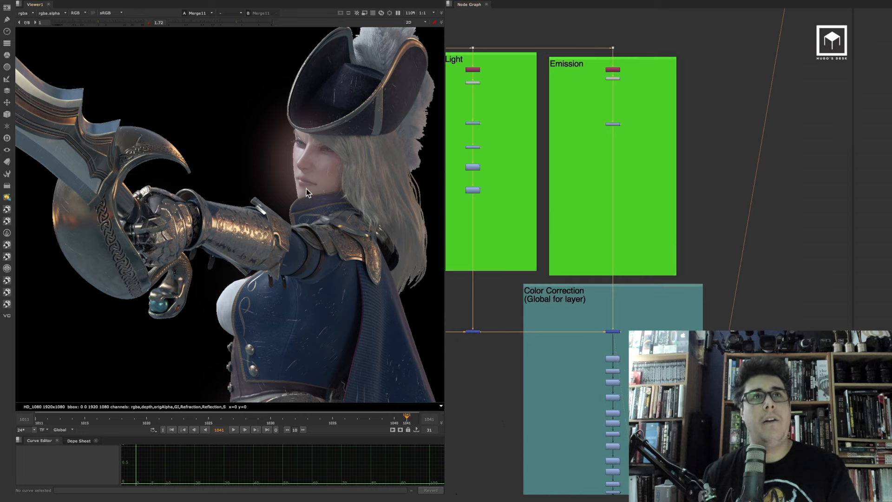
middle_click_drag(633, 316, 647, 295)
left_click(626, 309)
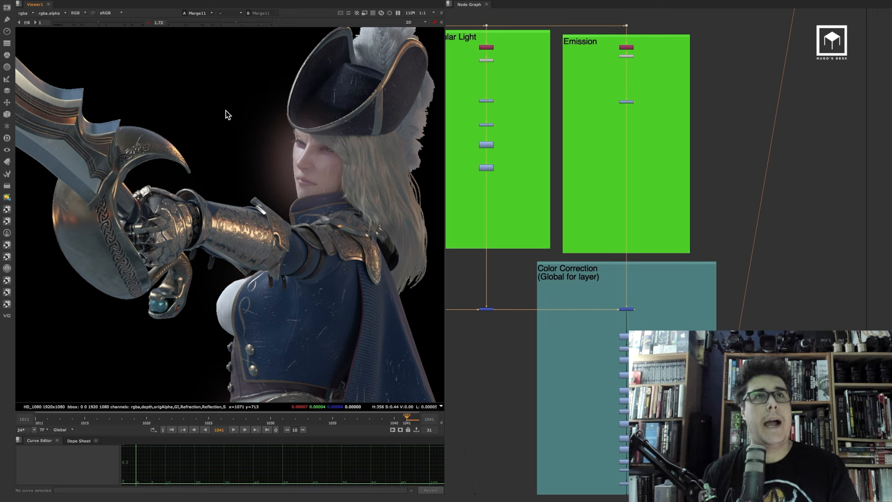
Zoom into the Reflection branch and move the Dot below ColorCorrect25 up closer to the node
scroll(572, 166, "down", 2)
scroll(555, 153, "up", 6)
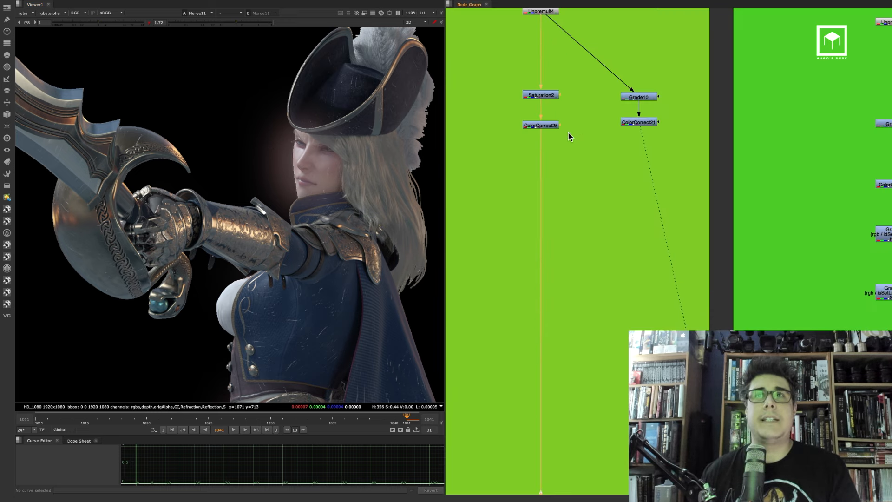
scroll(568, 131, "up", 2)
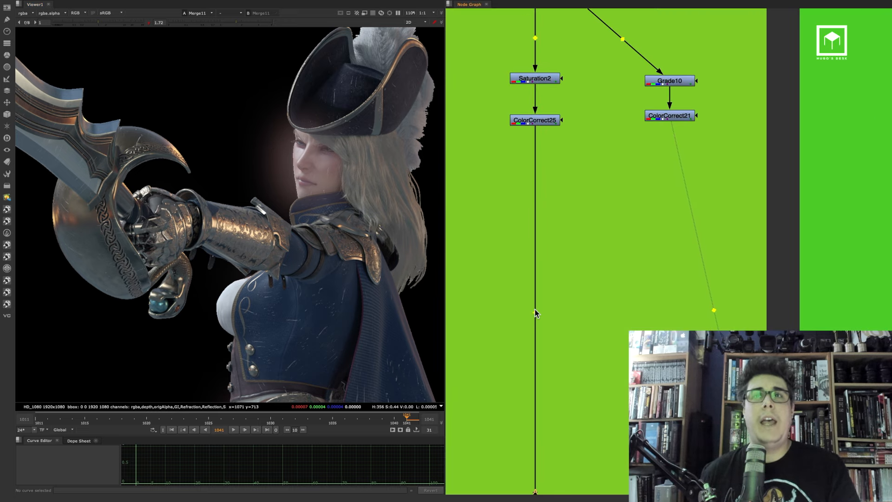
left_click_drag(535, 312, 535, 206, "ctrl")
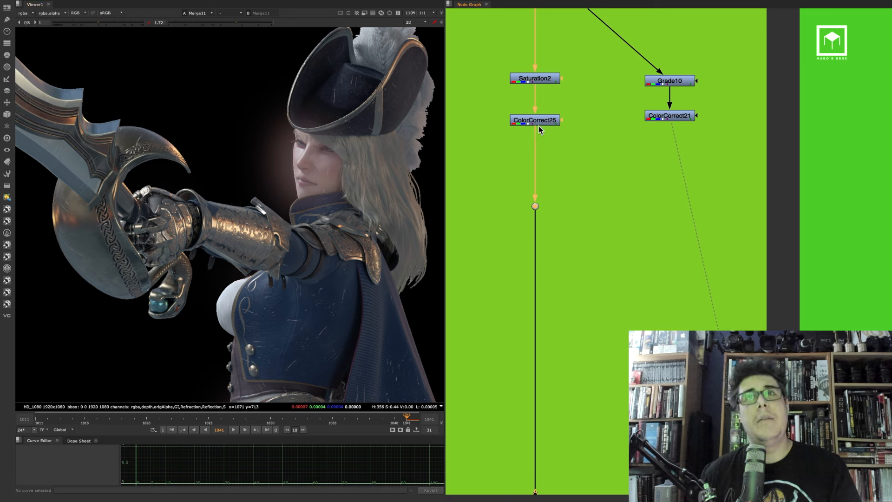
mouse_move(534, 129)
left_mouse_down()
mouse_move(570, 153)
mouse_move(675, 119)
mouse_move(604, 153)
mouse_move(552, 125)
mouse_move(676, 127)
mouse_move(541, 134)
mouse_move(538, 126)
left_mouse_up()
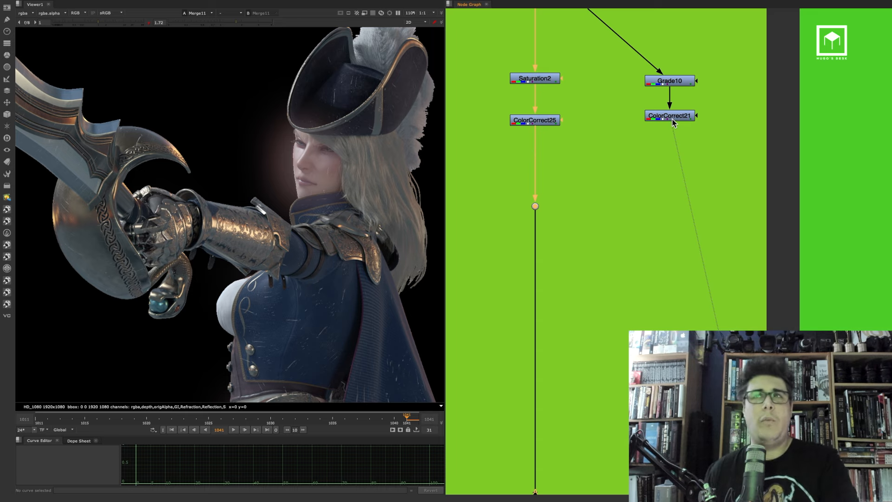
View the final comp output node in the viewer and reset the viewer gain to 1
scroll(631, 183, "down", 6)
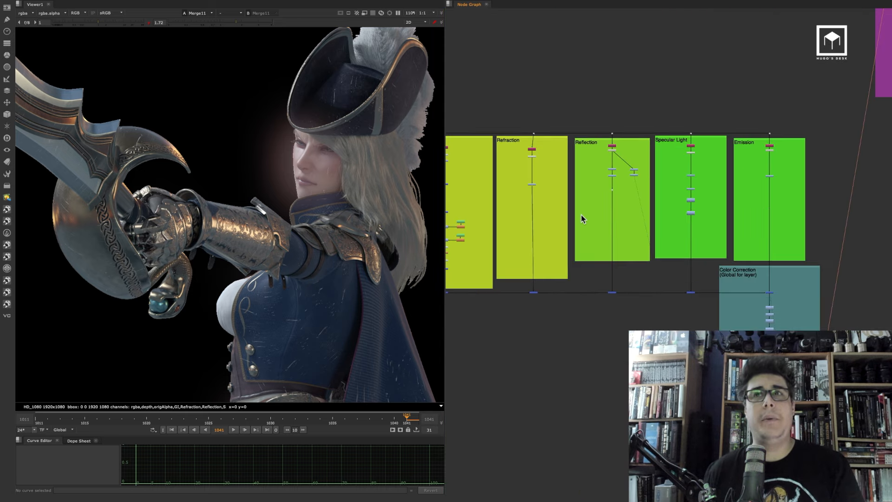
scroll(617, 218, "down", 6)
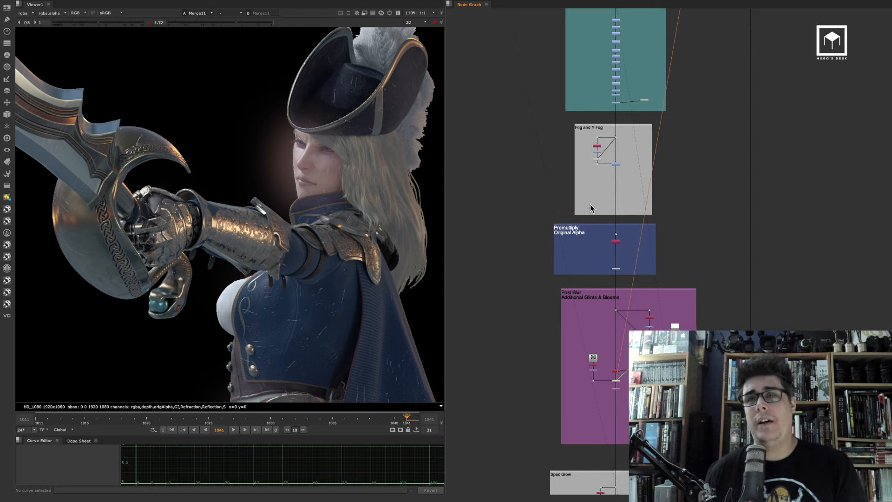
scroll(594, 195, "down", 4)
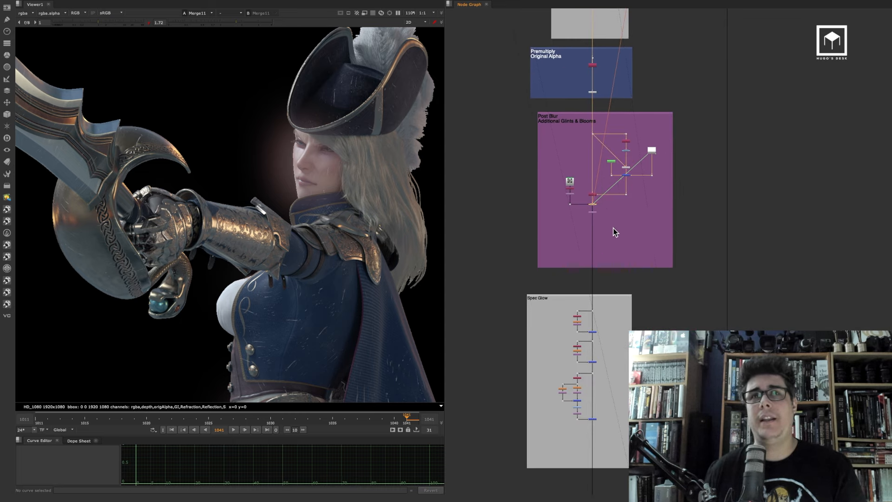
scroll(581, 207, "down", 5)
middle_click_drag(579, 202, 540, 134)
left_click(652, 301)
key("1")
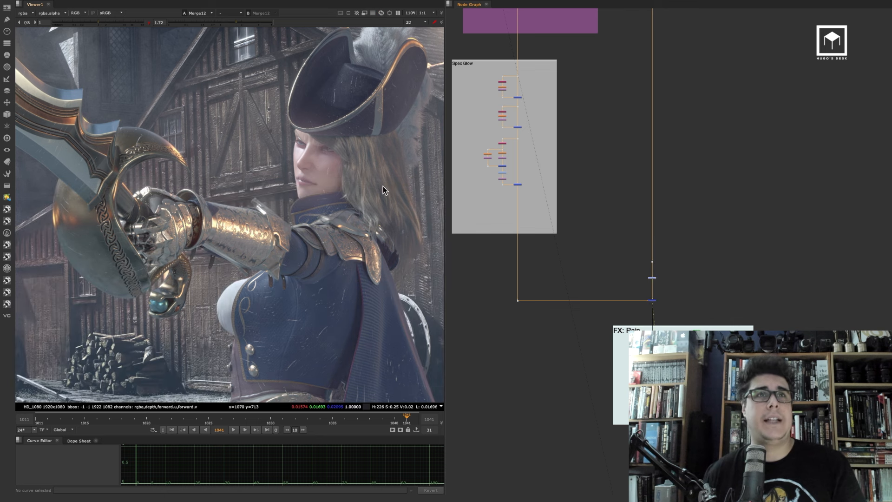
left_click(149, 22)
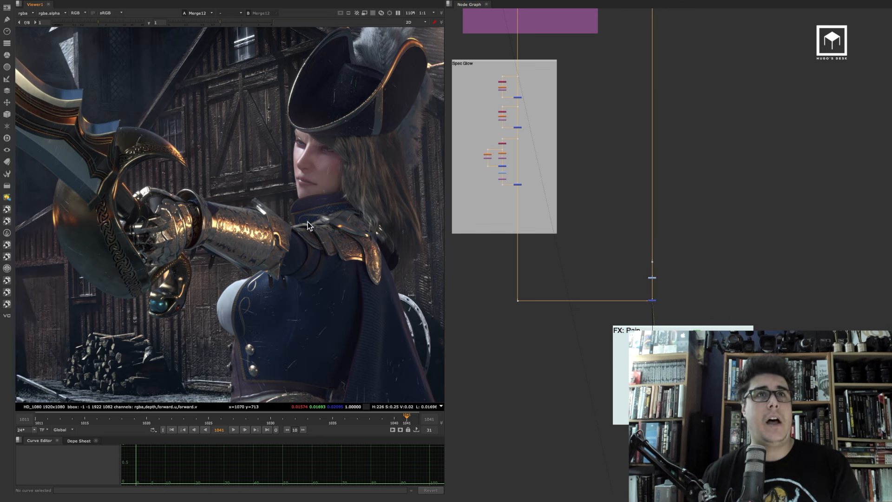
Compare branches by rewiring the Reflection Dot to ColorCorrect21, then back to ColorCorrect25
scroll(592, 193, "down", 3)
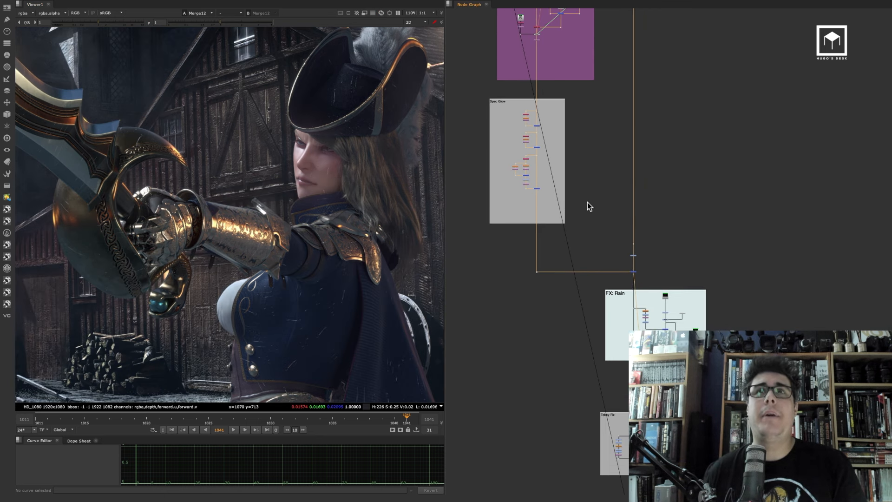
mouse_move(499, 43)
middle_mouse_down()
mouse_move(582, 211)
mouse_move(574, 194)
middle_mouse_up()
middle_click_drag(593, 24, 661, 180)
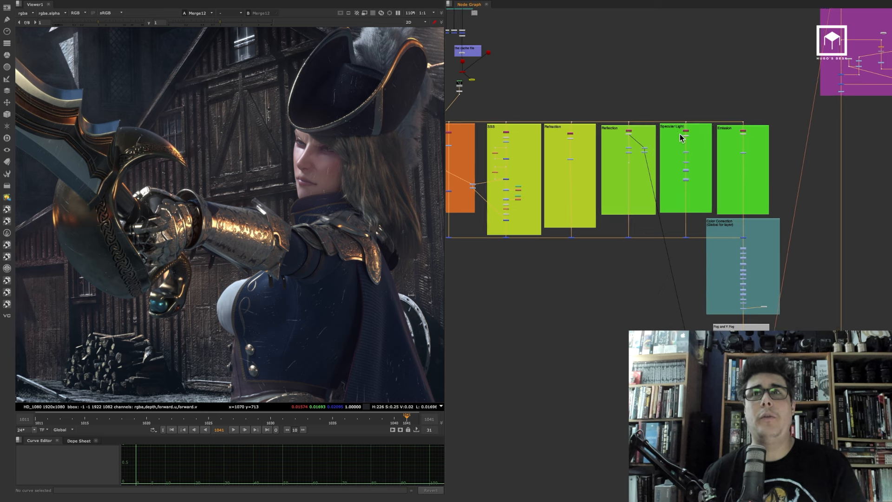
scroll(603, 167, "up", 10)
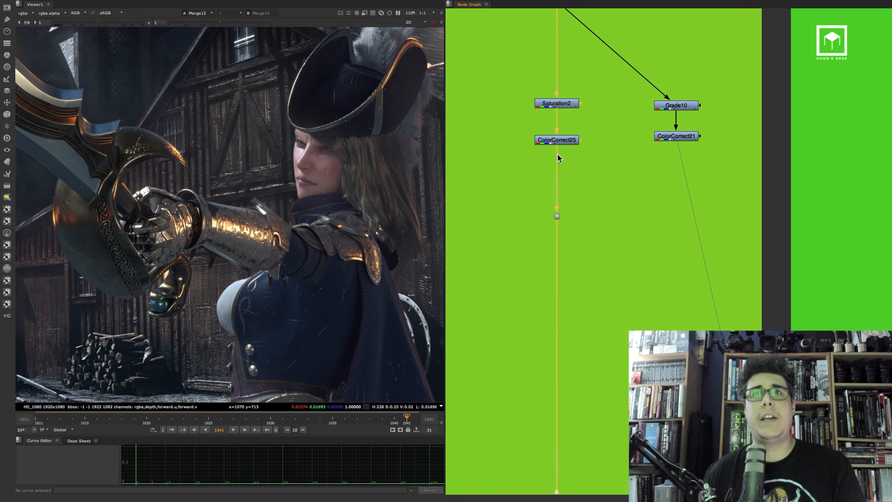
mouse_move(559, 151)
left_mouse_down()
mouse_move(670, 137)
mouse_move(545, 159)
left_mouse_up()
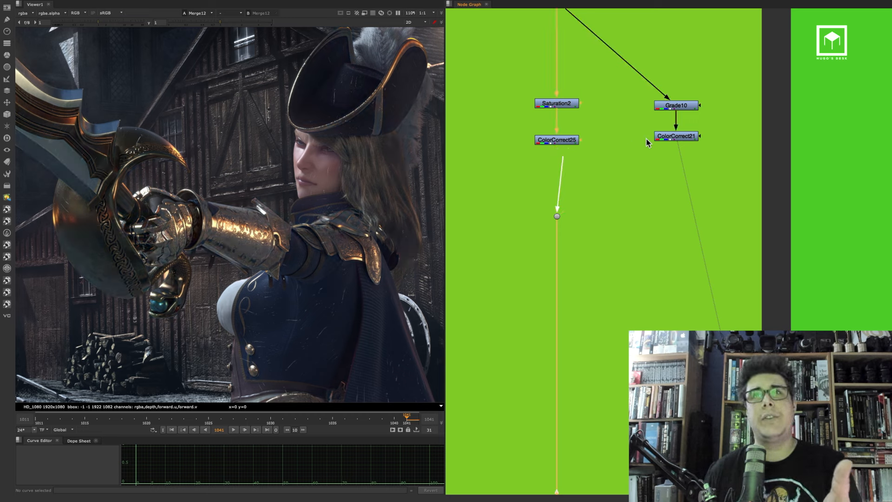
left_click_drag(646, 138, 662, 139)
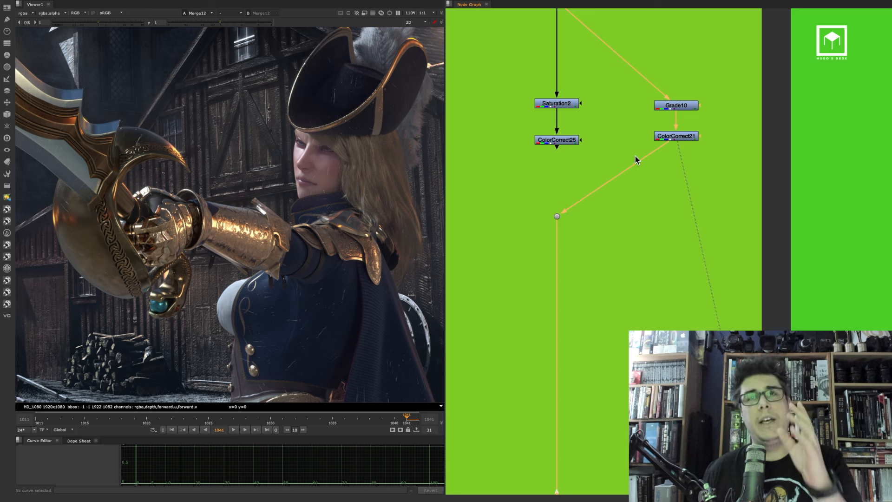
middle_click_drag(606, 141, 620, 182)
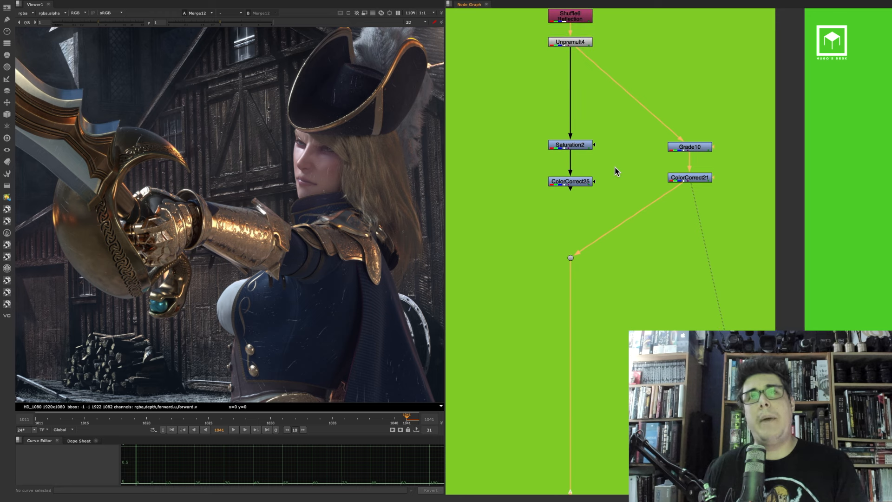
left_click_drag(679, 187, 579, 181)
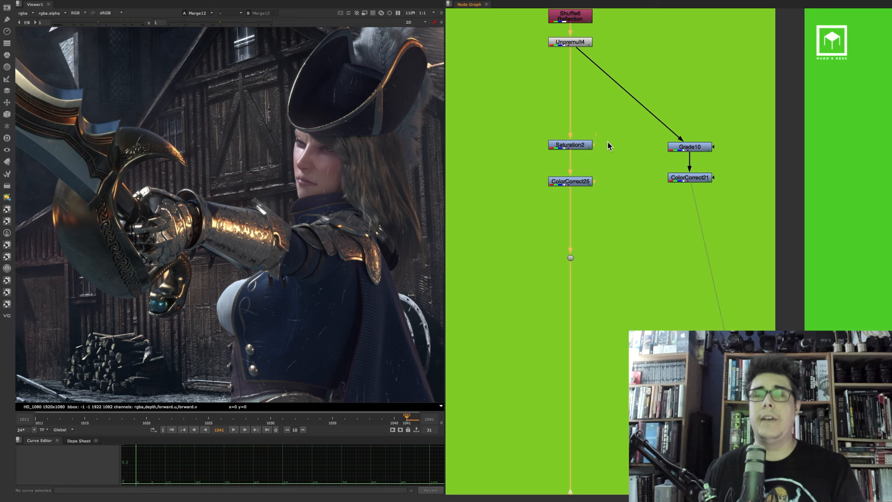
Select the Saturation2 and ColorCorrect25 nodes and switch to the other shot's Nuke script
scroll(611, 152, "down", 3)
middle_click_drag(619, 143, 618, 171)
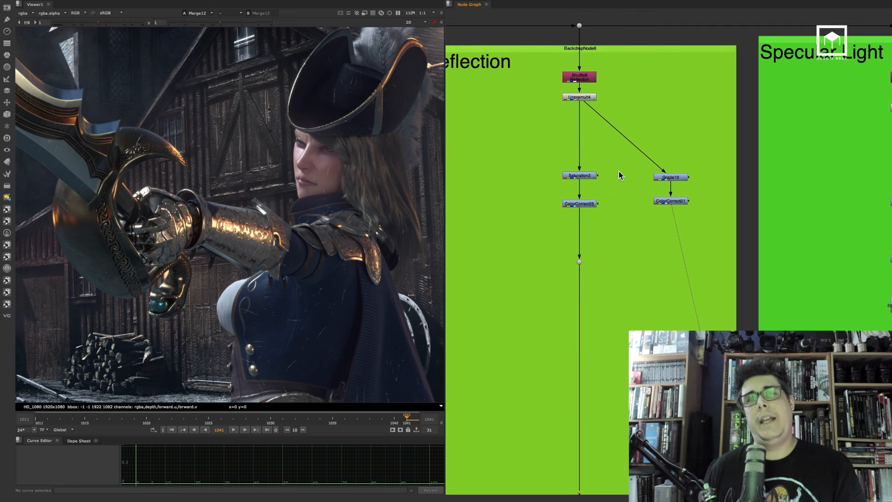
scroll(604, 167, "down", 2)
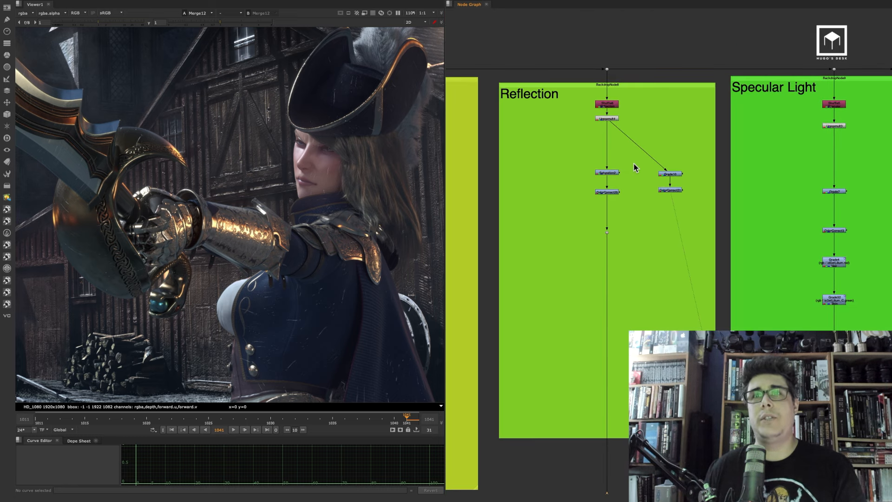
left_click_drag(635, 158, 558, 208)
key("super+Tab")
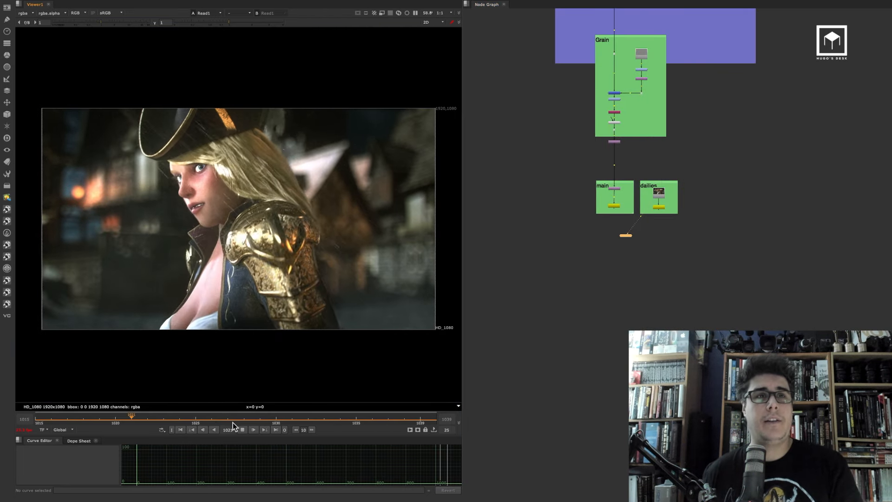
Jump to the last frame and view the Reflection backdrop's Unpremult node with the viewer gain raised to 1.96
left_click(276, 430)
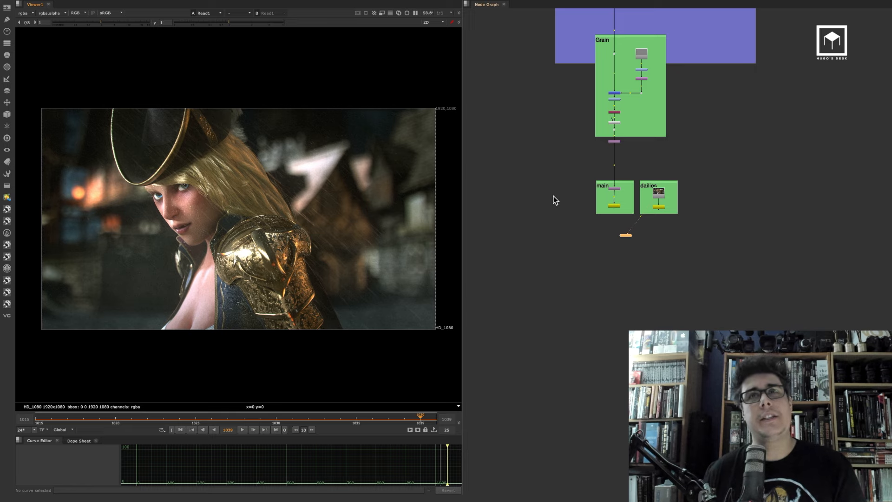
scroll(543, 197, "down", 5)
middle_click_drag(491, 79, 584, 293)
mouse_move(497, 48)
middle_mouse_down()
mouse_move(568, 229)
mouse_move(600, 353)
middle_mouse_up()
mouse_move(501, 33)
middle_mouse_down()
mouse_move(553, 176)
mouse_move(566, 297)
middle_mouse_up()
middle_click_drag(584, 64, 624, 247)
scroll(683, 275, "up", 5)
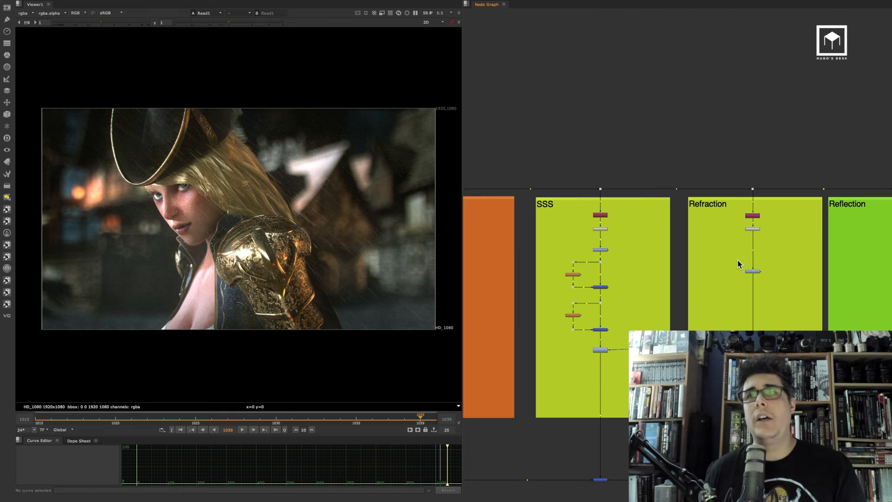
middle_click_drag(739, 263, 514, 215)
scroll(665, 221, "up", 4)
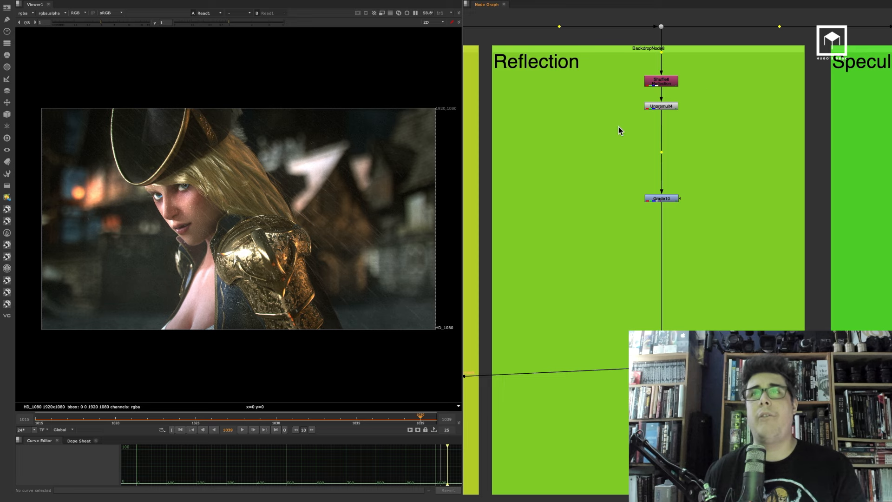
key("1")
left_click_drag(231, 23, 250, 24)
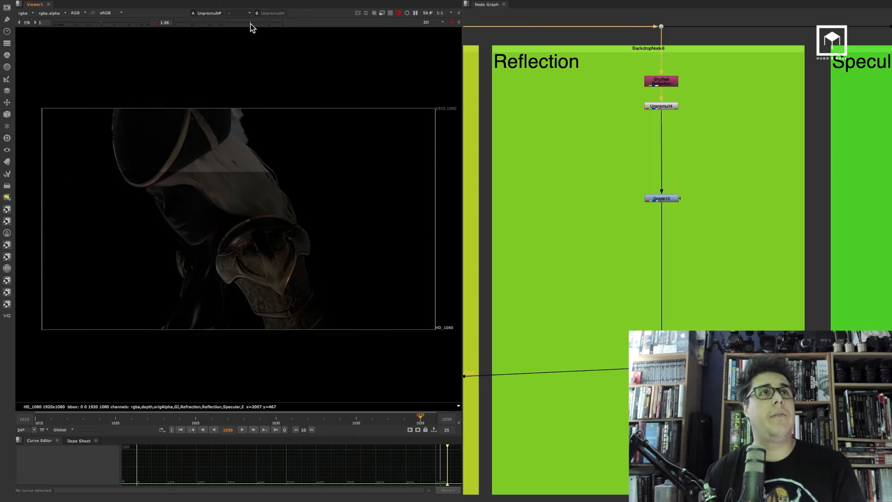
Paste the Saturation2 and ColorCorrect25 nodes into the Reflection backdrop and view them
scroll(677, 205, "up", 3)
left_click_drag(661, 207, 644, 53)
left_click(601, 173)
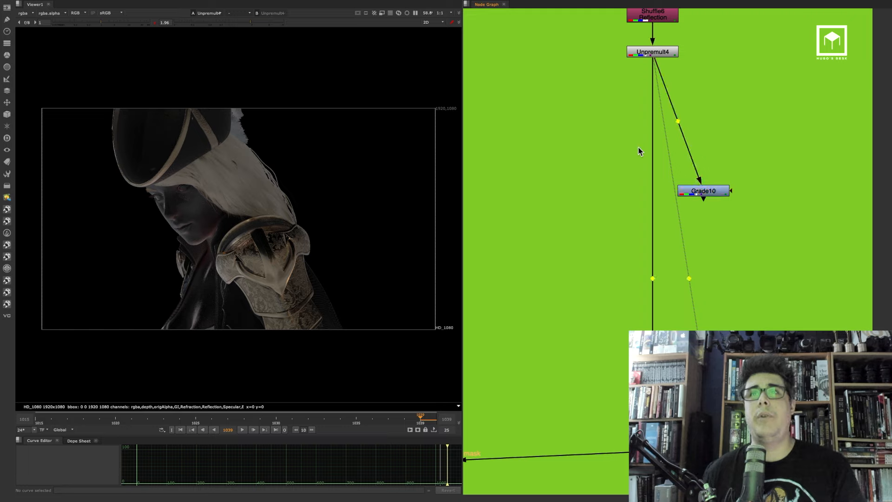
key("ctrl+v")
key("1")
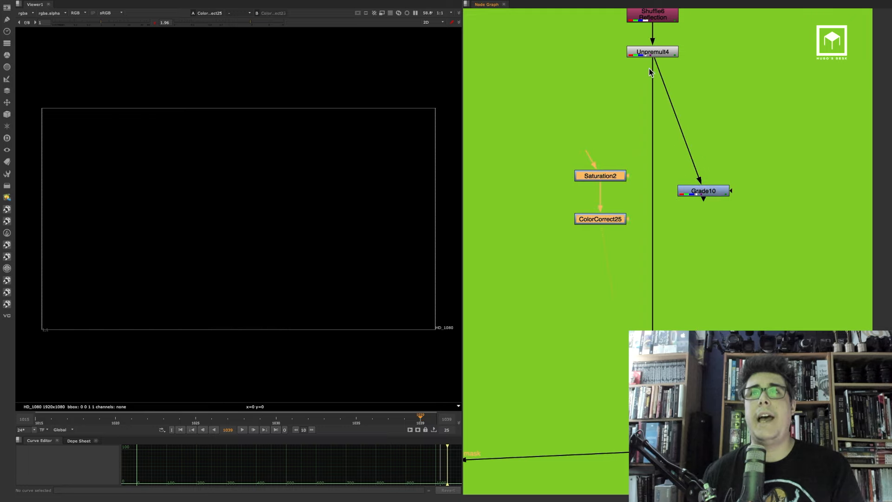
Connect Saturation2's input to Unpremult4 and line the pasted nodes up beneath it, moving Grade10 aside
left_click_drag(653, 69, 612, 221)
left_click_drag(588, 154, 648, 56)
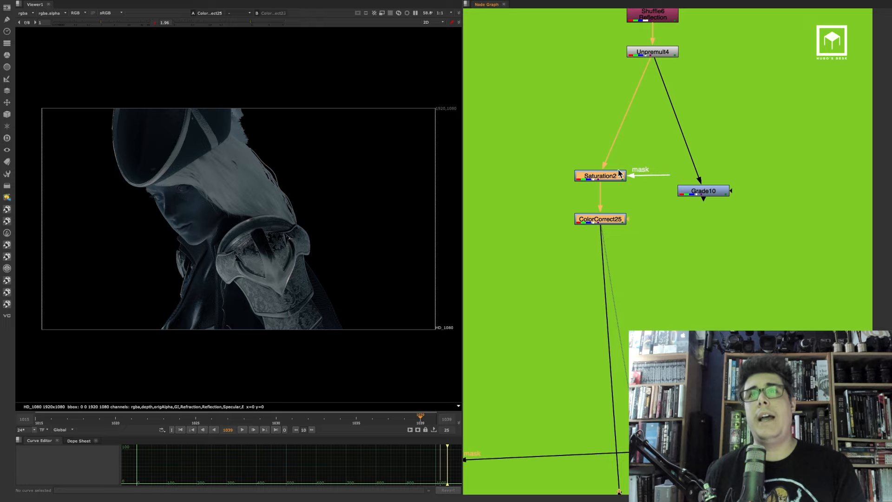
left_click_drag(618, 173, 745, 186)
left_click(688, 162)
left_click(644, 220)
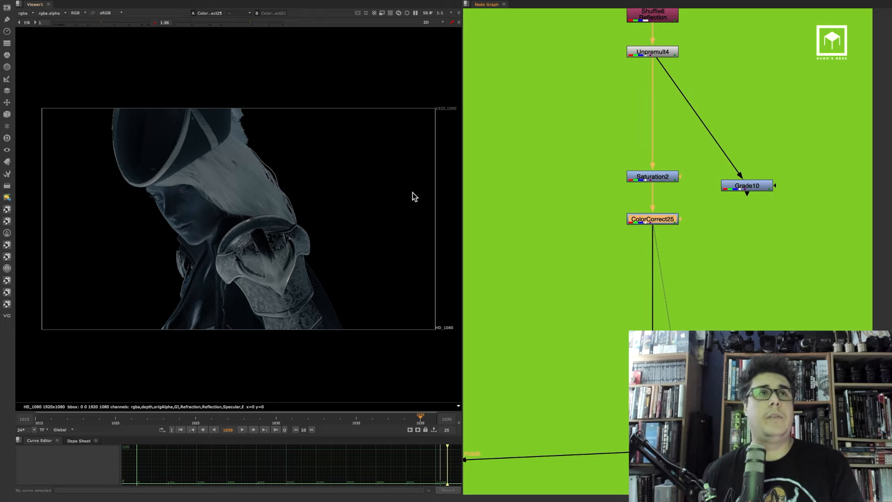
Return to the first script and view the ColorCorrect25 node in the viewer
left_click(549, 194)
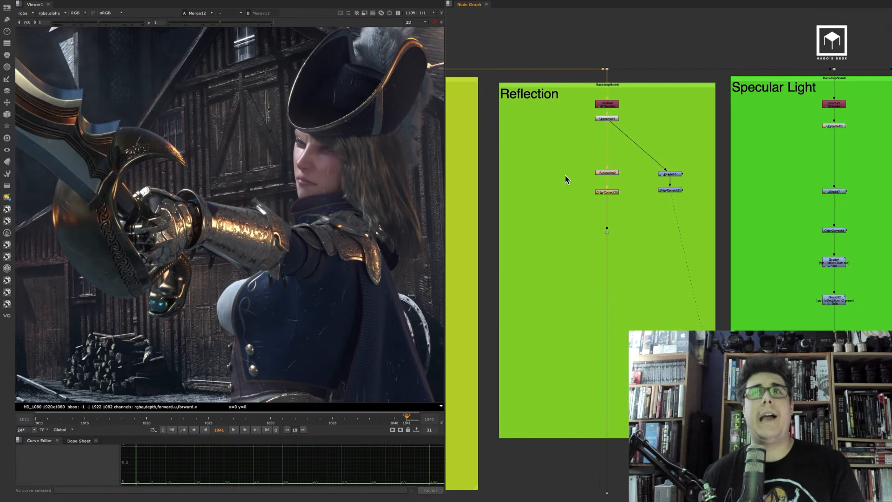
key("1")
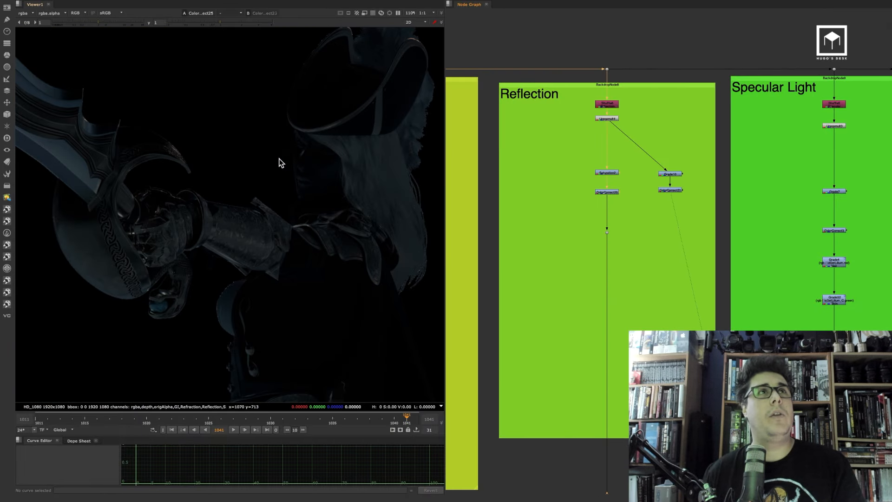
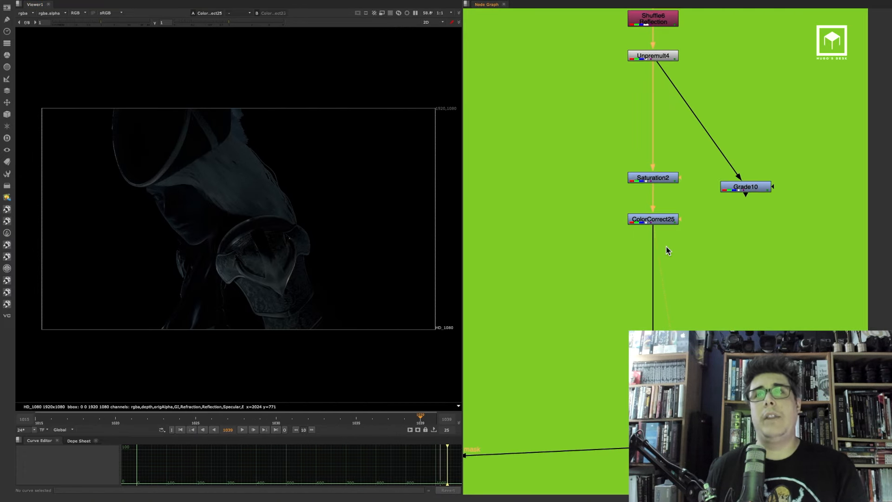
View the first script's final Premult output in the viewer at full frame
scroll(666, 247, "down", 10)
middle_click_drag(688, 335, 623, 214)
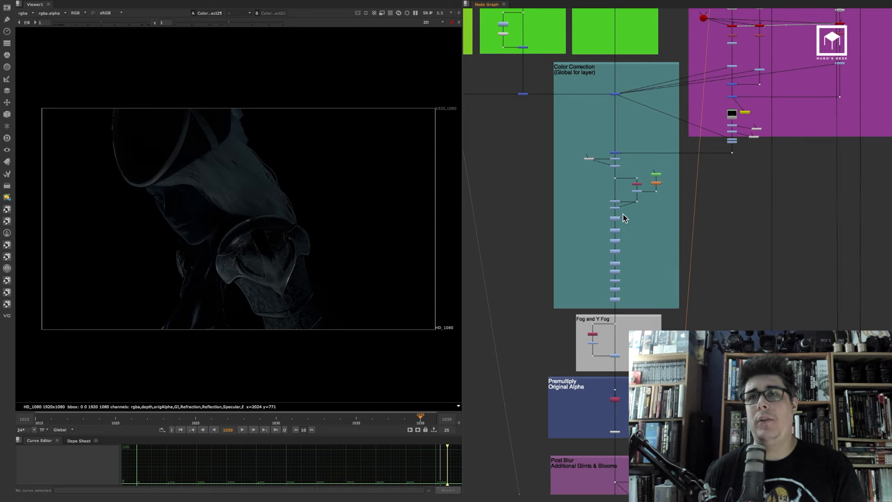
key("1")
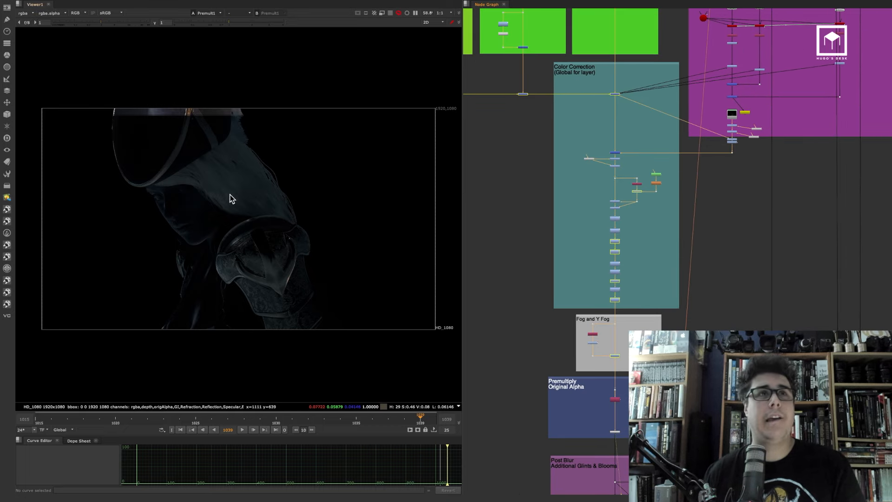
scroll(221, 210, "up", 5)
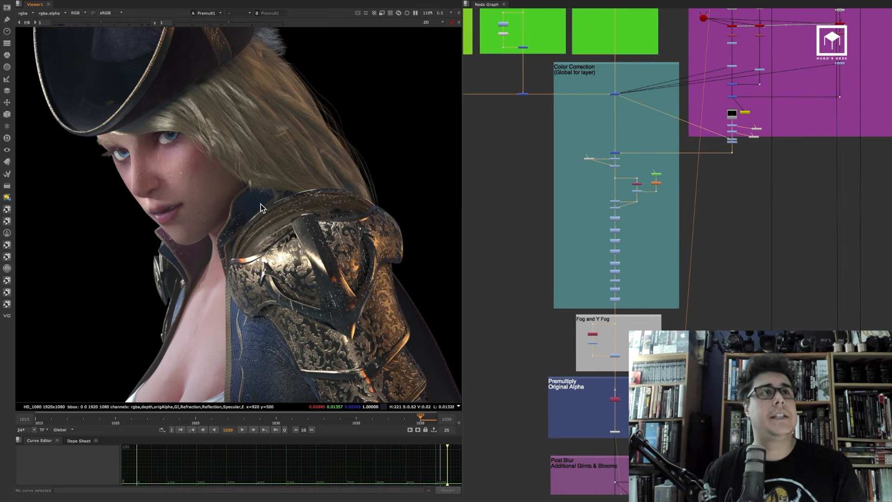
Switch to the second shot's script and view its final Premult output next to the first script
key("super+Tab")
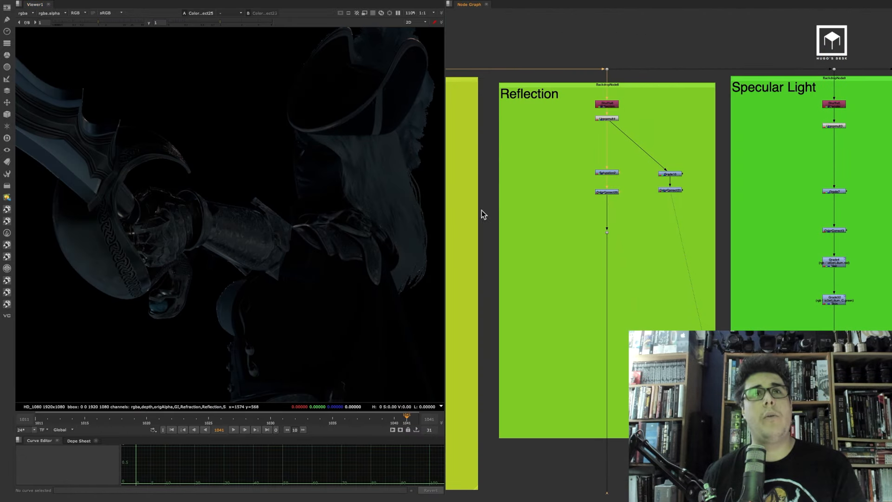
scroll(684, 270, "down", 8)
middle_click_drag(783, 439, 662, 280)
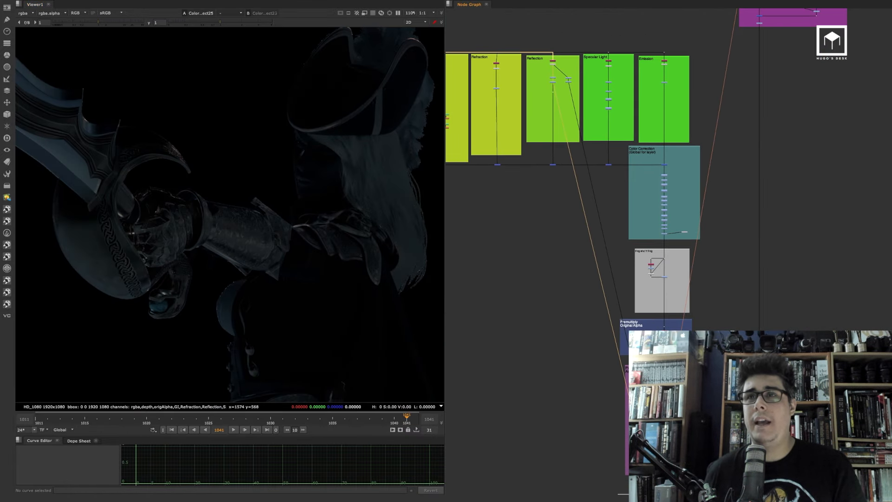
scroll(666, 369, "up", 6)
key("1")
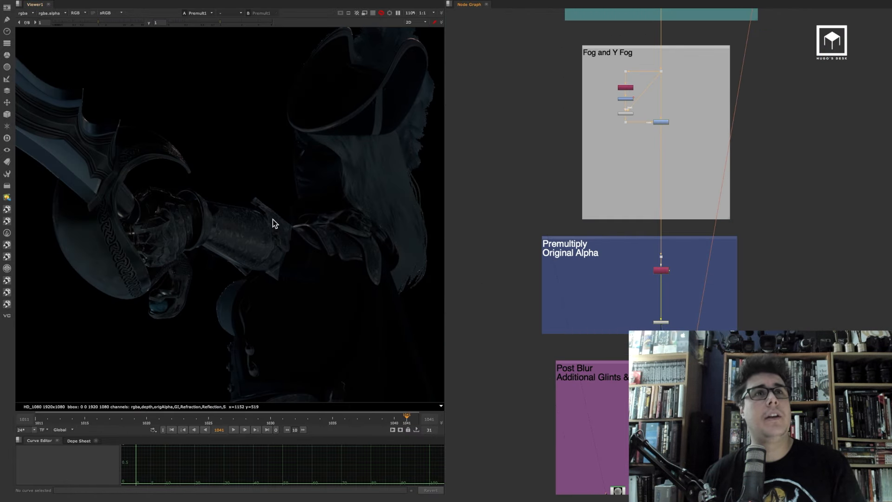
key("super+Tab")
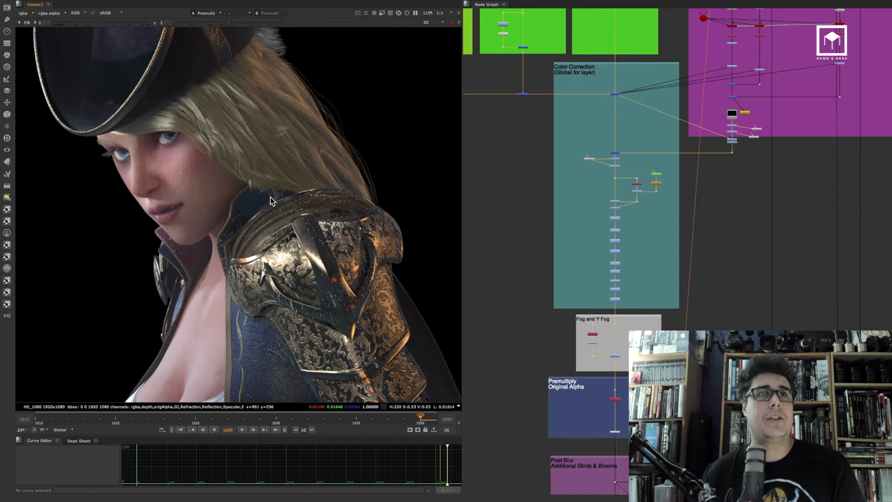
scroll(583, 213, "down", 3)
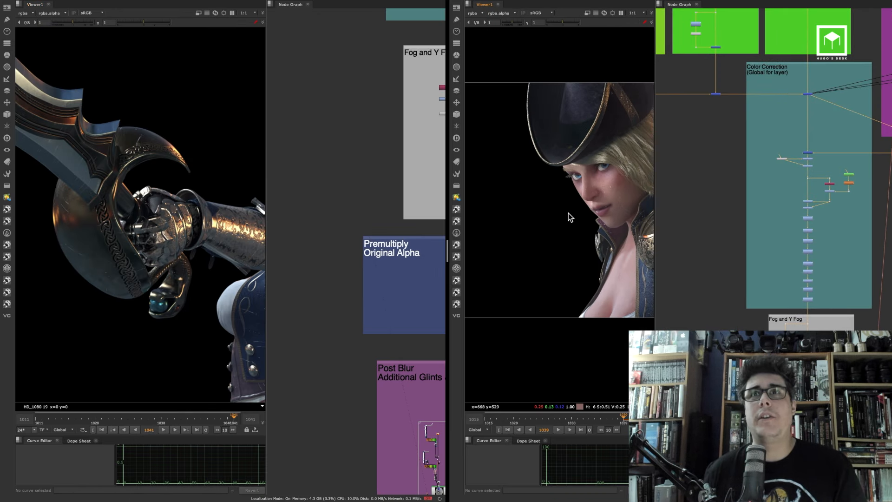
middle_click_drag(567, 217, 500, 206)
scroll(145, 200, "down", 5)
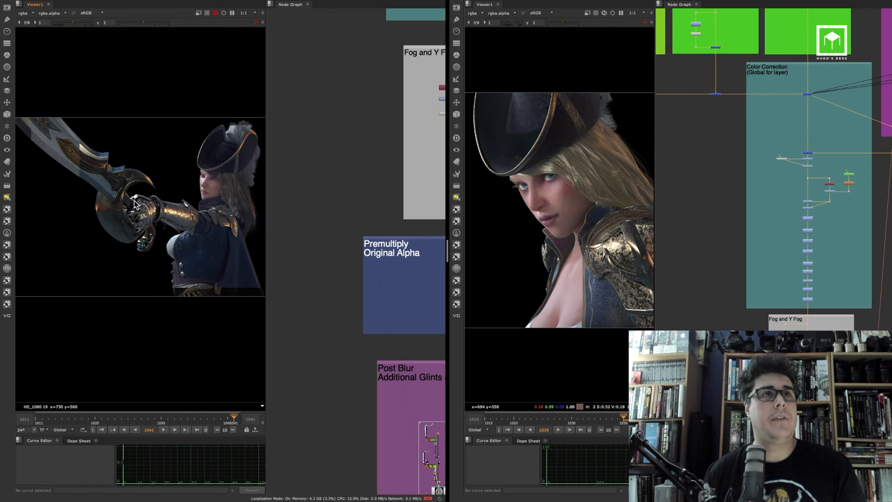
Compare the two shots' renders side by side and locate the Fog and Y Fog backdrop in the second script
middle_click_drag(232, 198, 200, 206)
scroll(200, 206, "up", 3)
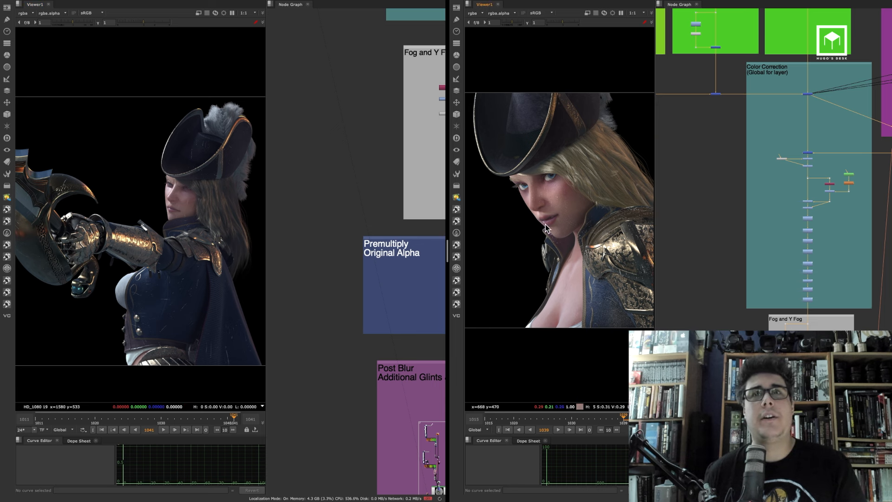
scroll(565, 232, "up", 3)
left_click_drag(654, 209, 677, 209)
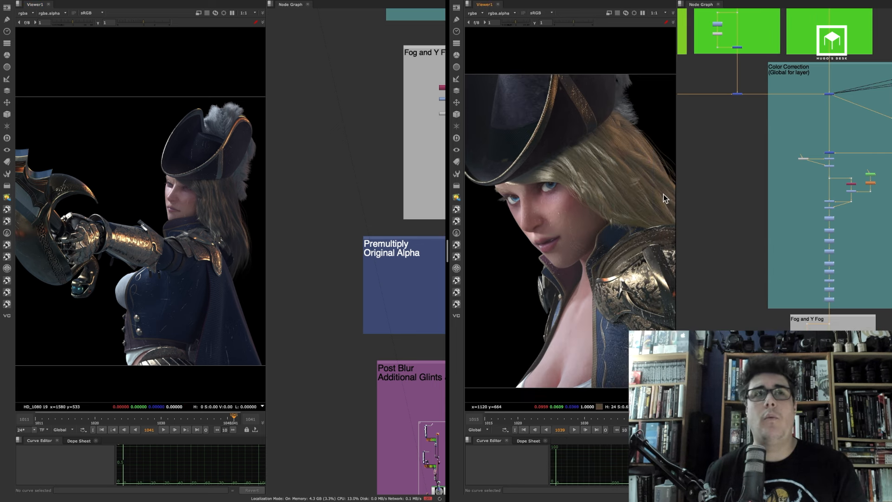
scroll(301, 207, "down", 3)
scroll(309, 200, "down", 4)
middle_click_drag(366, 136, 348, 193)
scroll(348, 192, "up", 4)
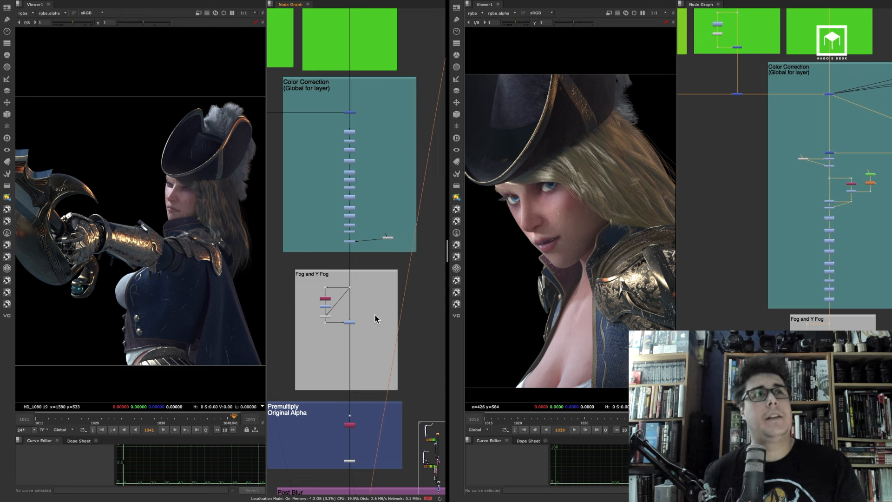
scroll(367, 310, "up", 3)
middle_click_drag(187, 262, 163, 236)
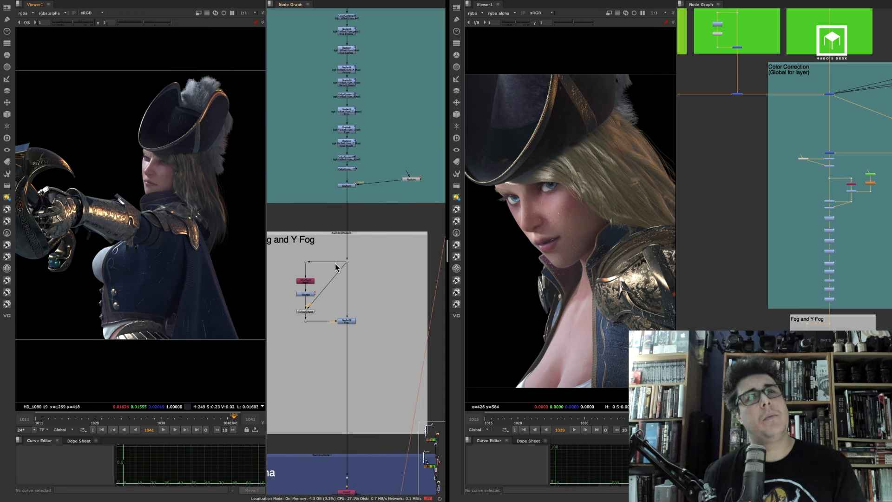
Raise the lift of the Grade node in the second script's Fog and Y Fog backdrop to about 0.13
left_click(347, 320)
key("1")
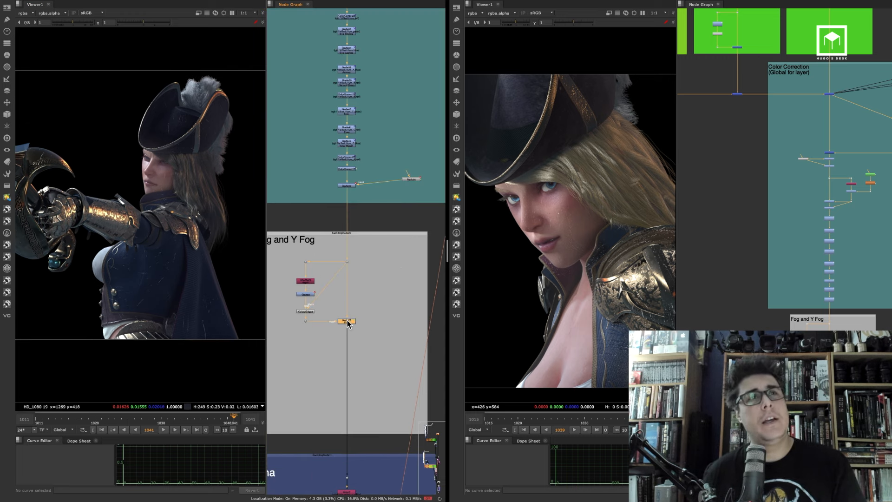
left_click(367, 262)
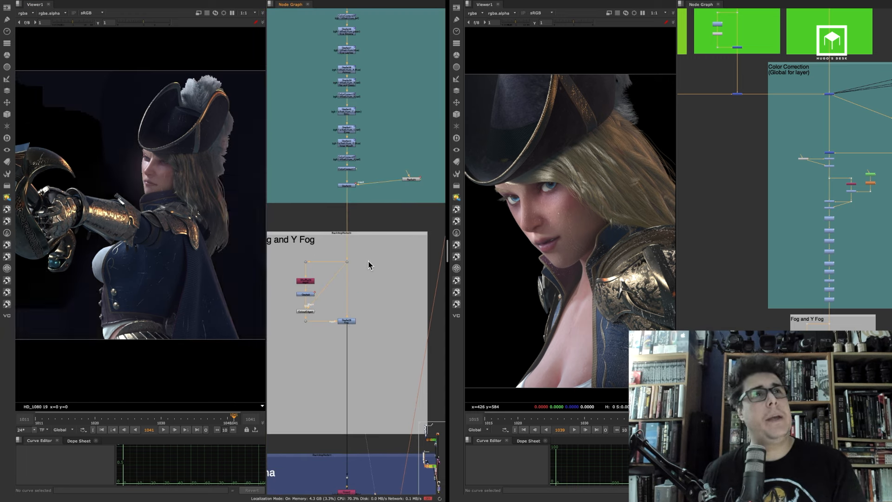
double_click(347, 322)
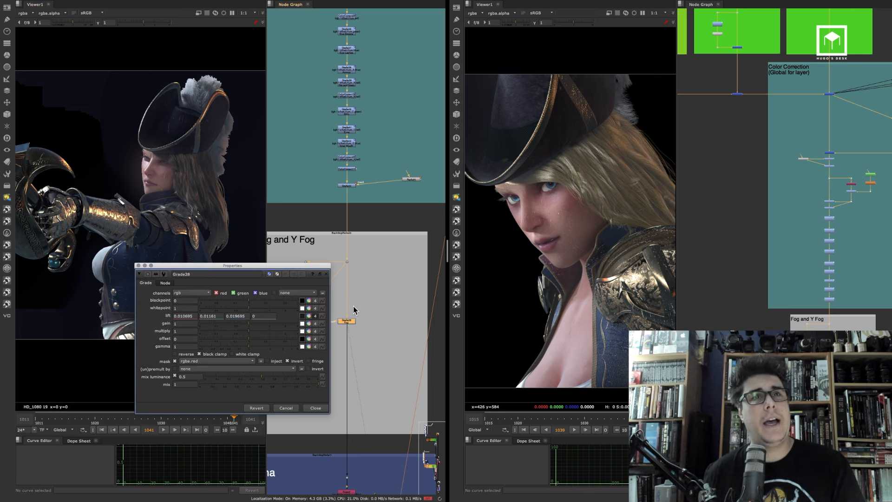
left_click(309, 316)
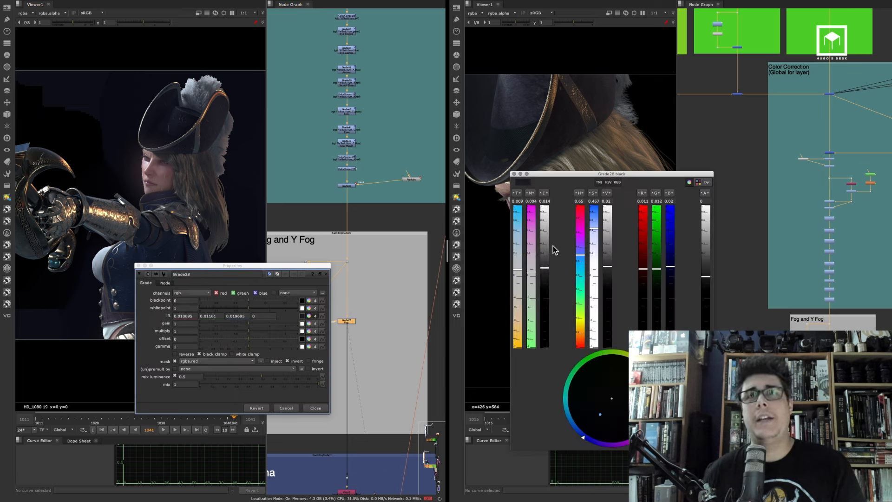
left_click_drag(545, 266, 543, 251)
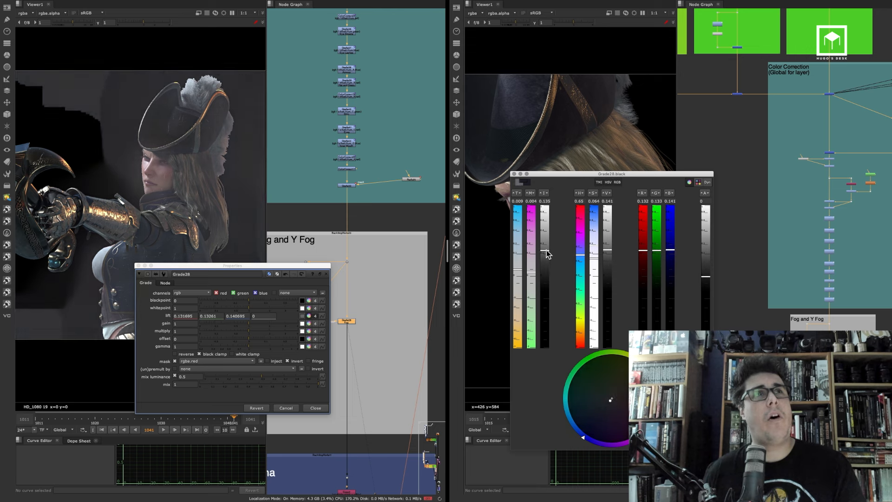
left_click(514, 174)
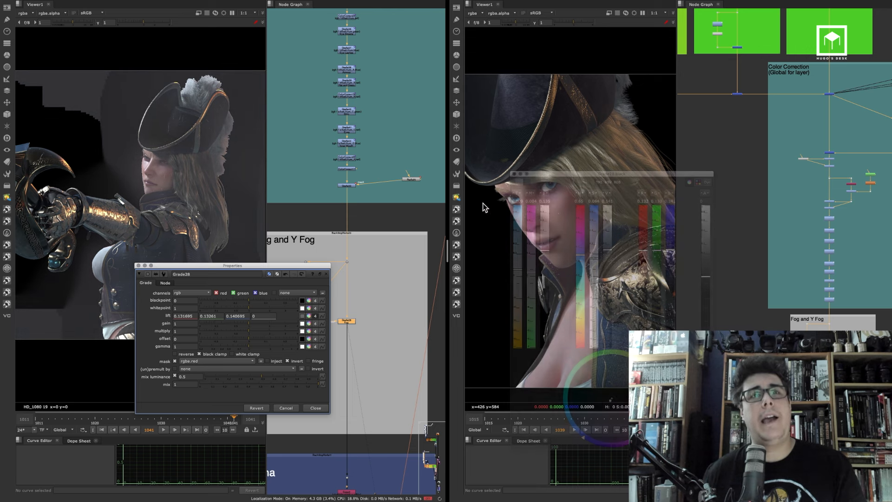
left_click(312, 408)
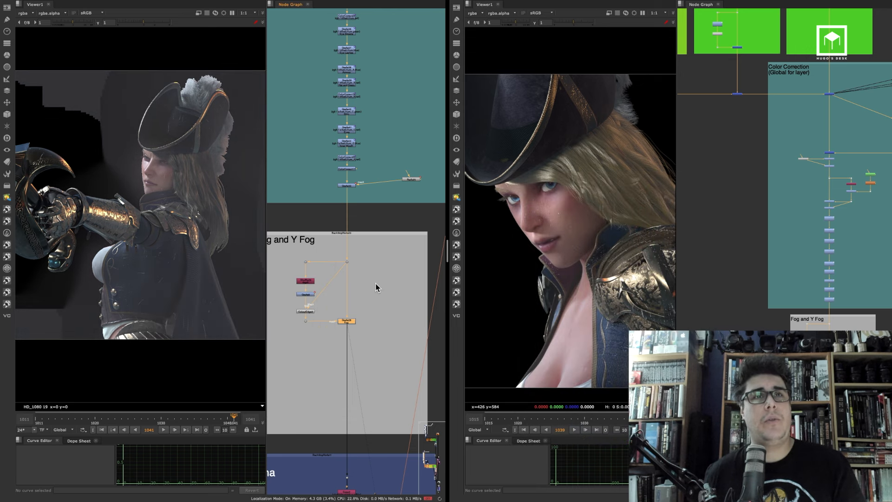
Copy the second script's Fog and Y Fog backdrop and paste it beside the first script's Fog and Y Fog backdrop
left_click(372, 233)
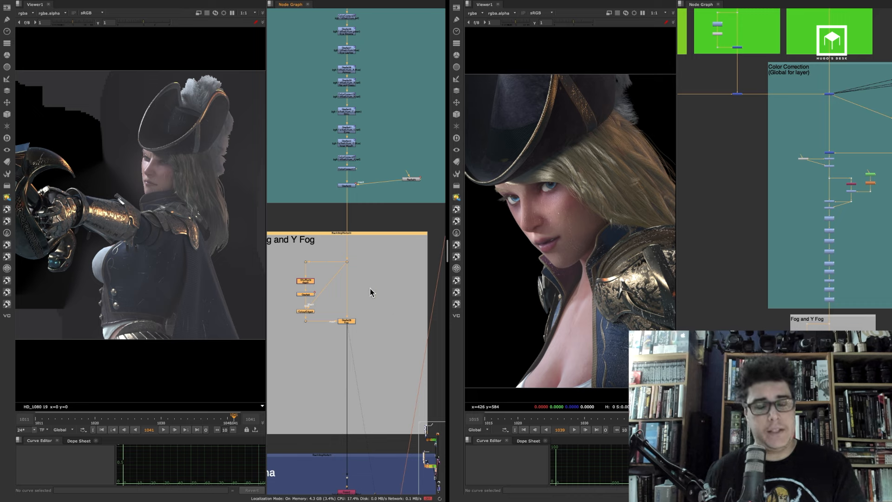
key("ctrl+c")
left_click(737, 283)
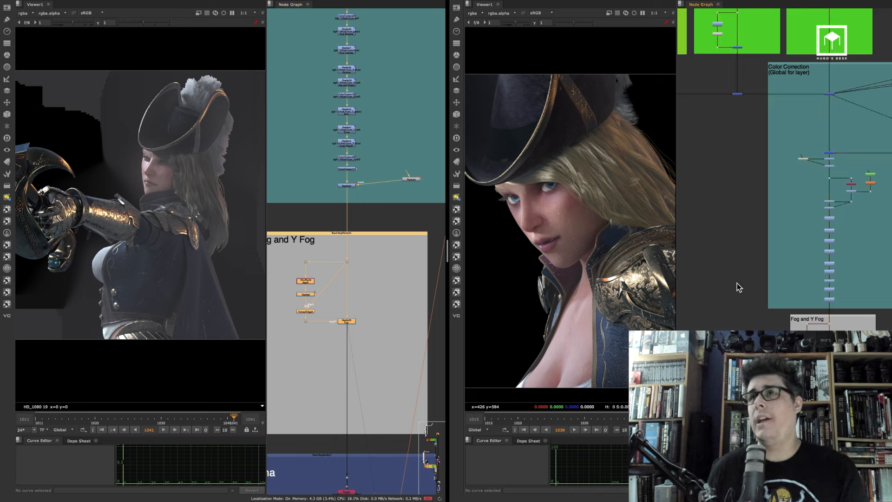
middle_click_drag(734, 280, 672, 214, "alt")
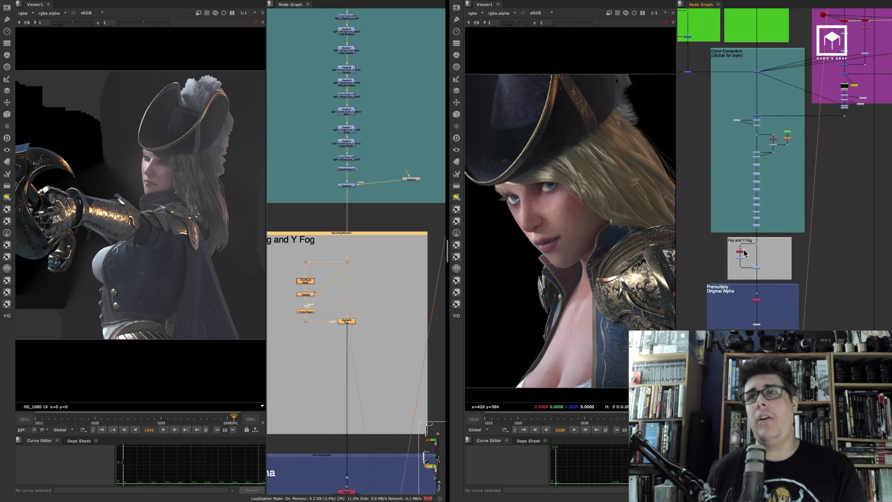
middle_click_drag(743, 248, 767, 226, "alt")
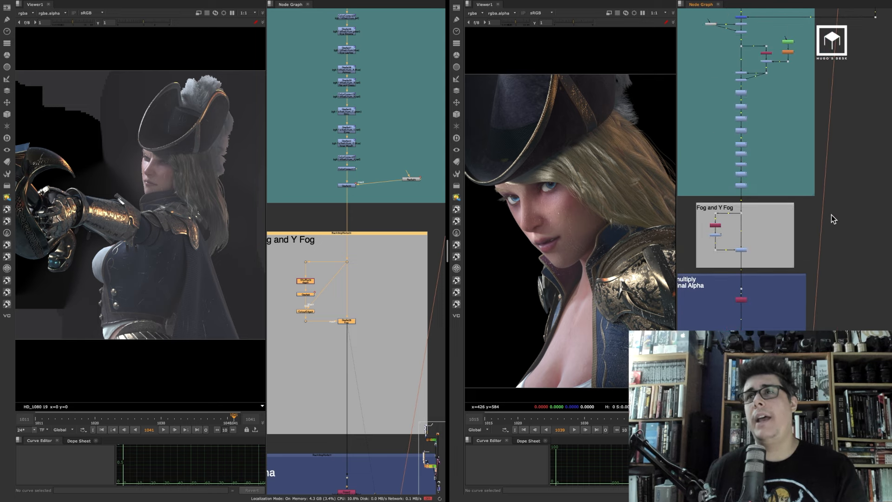
key("ctrl+v")
left_click_drag(822, 157, 854, 179)
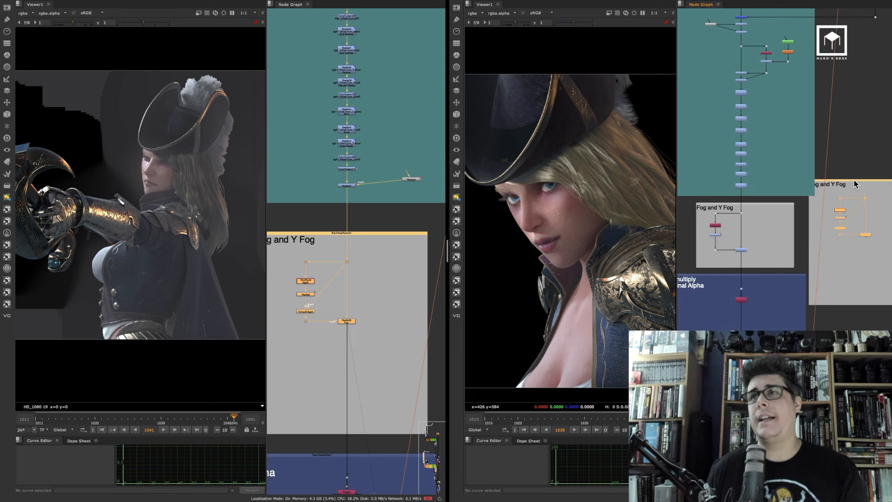
Wire the pasted fog nodes' inputs into the first script's existing Fog and Y Fog branch
key("space")
middle_click_drag(828, 174, 625, 166)
scroll(626, 168, "up", 4)
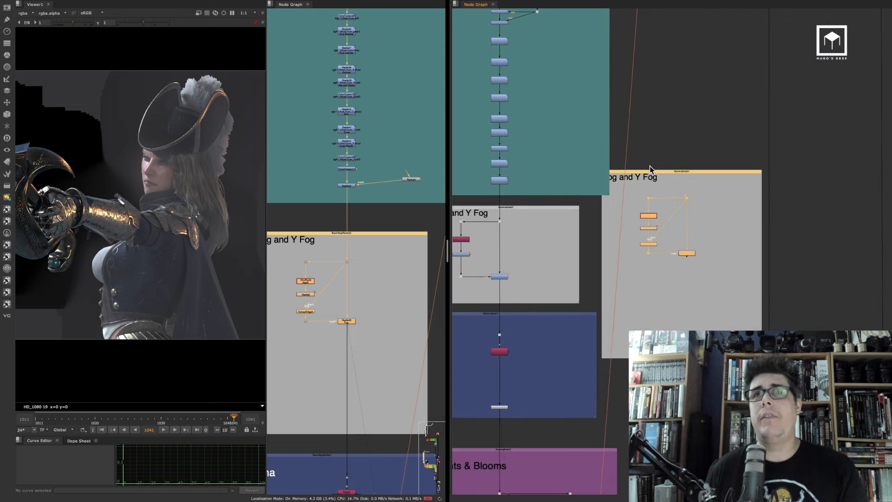
left_click_drag(654, 169, 701, 191)
scroll(645, 209, "up", 3)
middle_click_drag(700, 235, 792, 212)
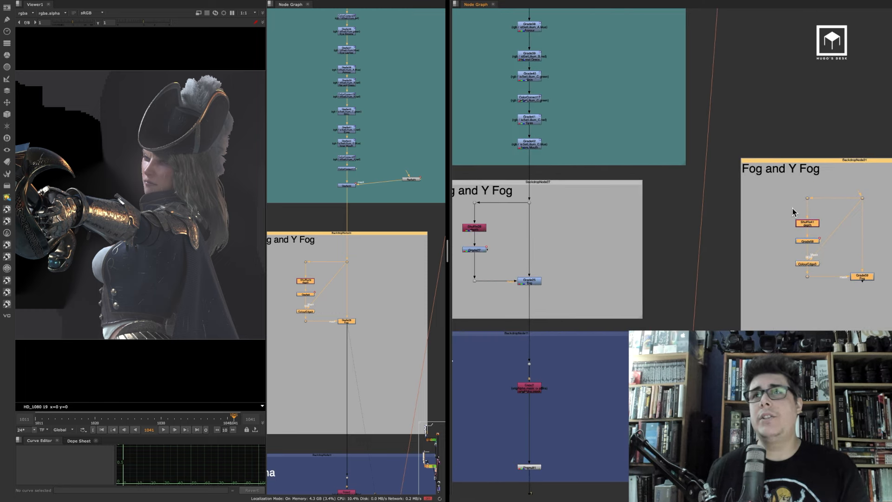
left_click_drag(860, 192, 530, 203)
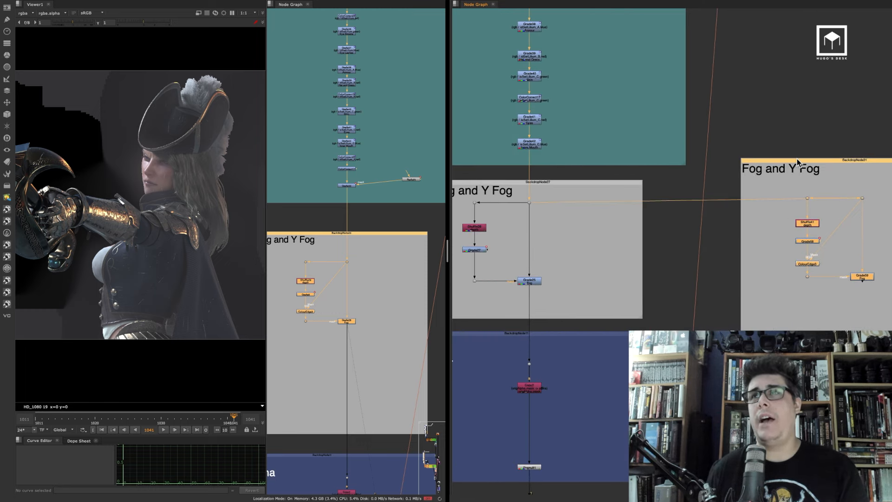
left_click_drag(796, 158, 747, 213)
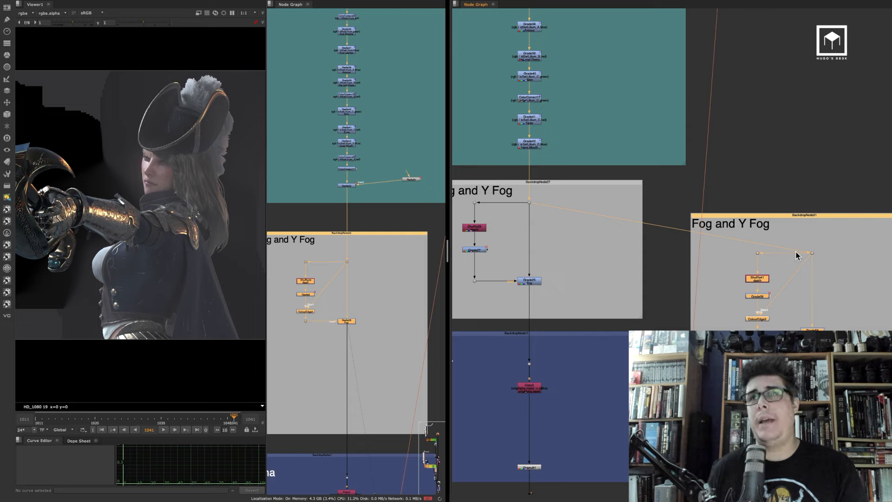
mouse_move(795, 254)
left_mouse_down()
mouse_move(792, 247)
mouse_move(812, 252)
left_mouse_up()
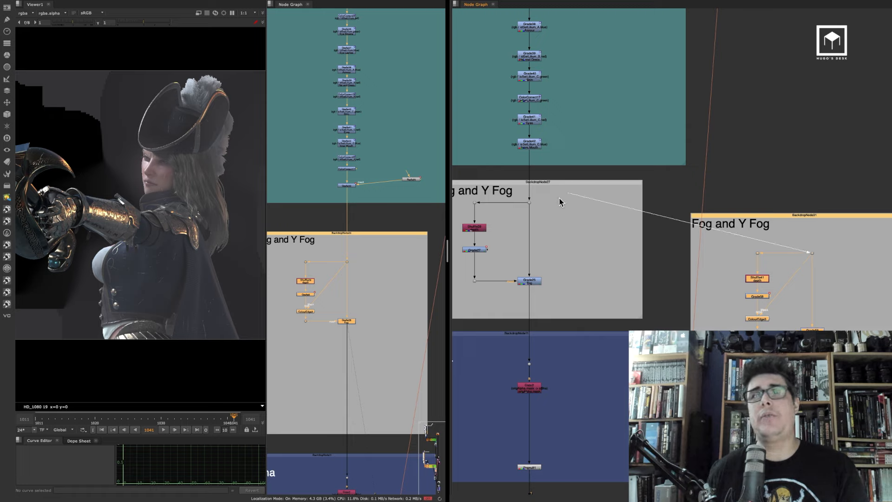
left_click_drag(532, 202, 532, 202)
left_click_drag(799, 253, 475, 203)
left_click_drag(809, 247, 531, 203)
View the first script's fog Grade and toggle between viewer inputs 1 and 2 to compare the fog result
left_click(534, 281)
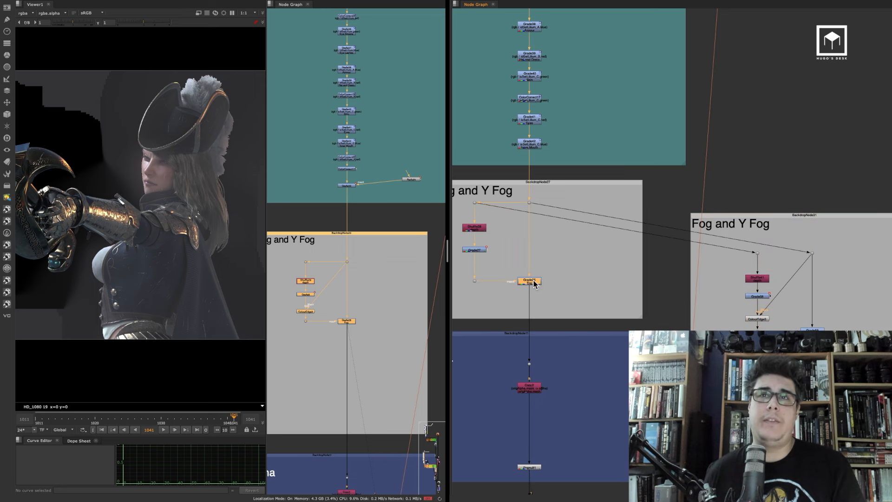
key("1")
left_click(574, 266)
key("space")
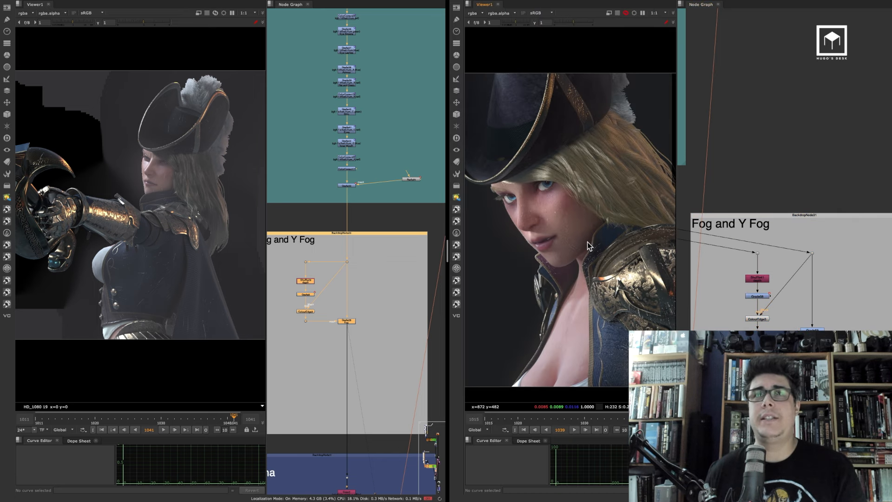
middle_click_drag(587, 242, 560, 227)
scroll(587, 229, "up", 3)
scroll(587, 233, "down", 2)
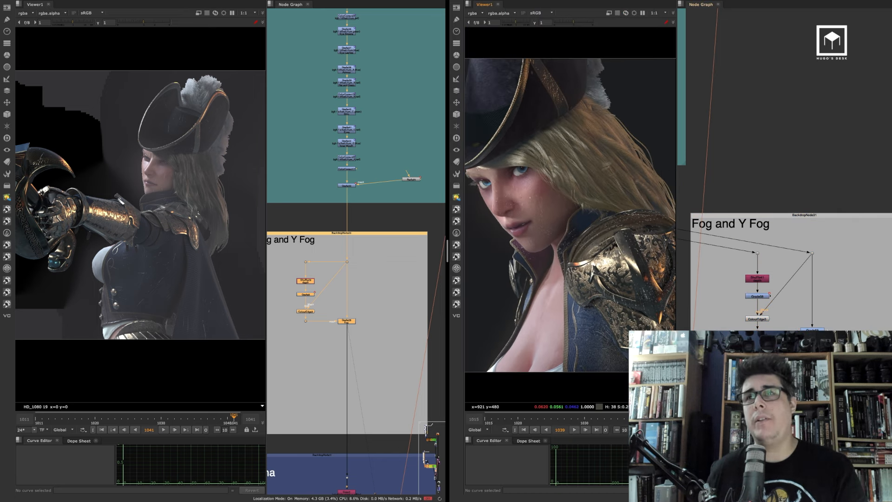
key("2")
key("1")
key("2")
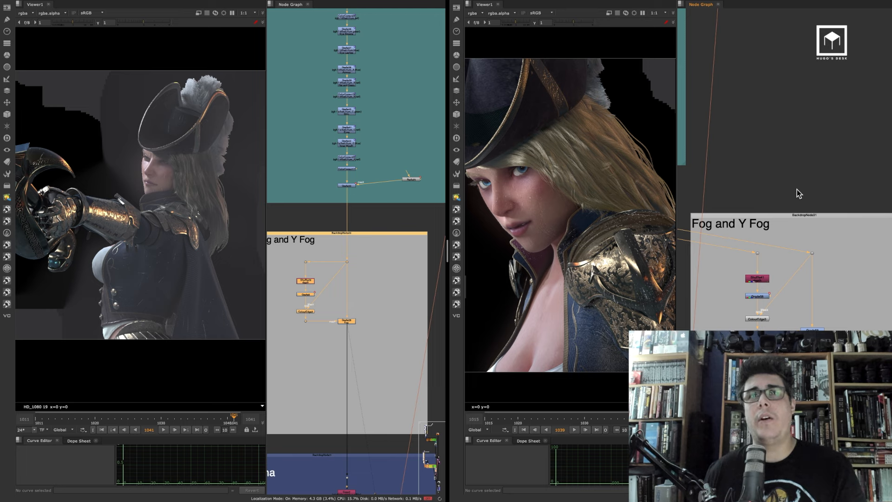
key("1")
key("2")
key("1")
key("2")
key("1")
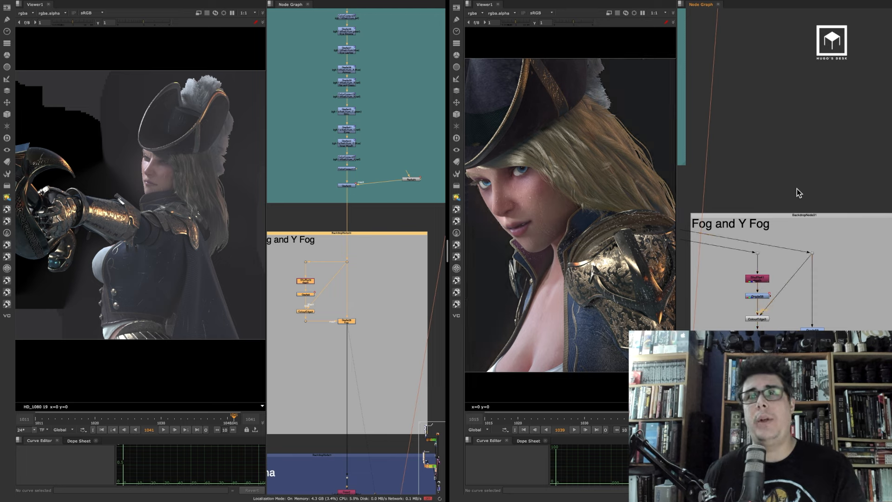
key("2")
key("1")
key("2")
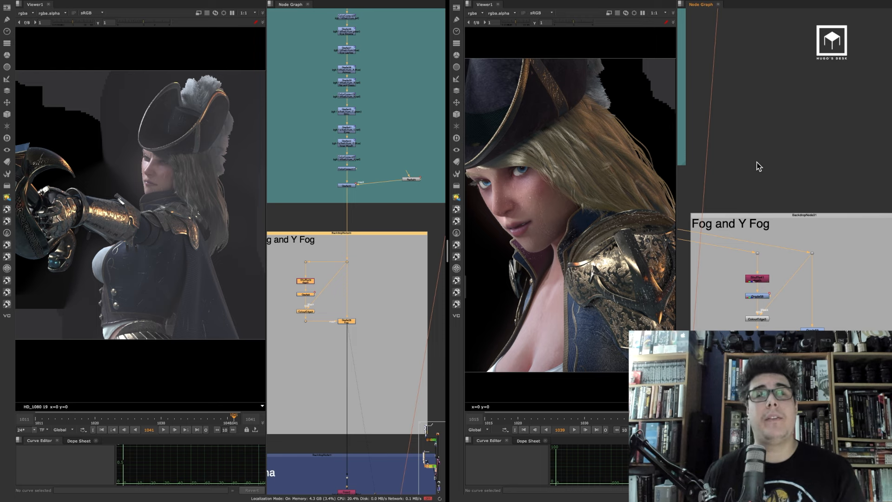
Copy the second script's shader pass backdrops and paste them into the first script's node graph
key("space")
scroll(690, 165, "down", 5)
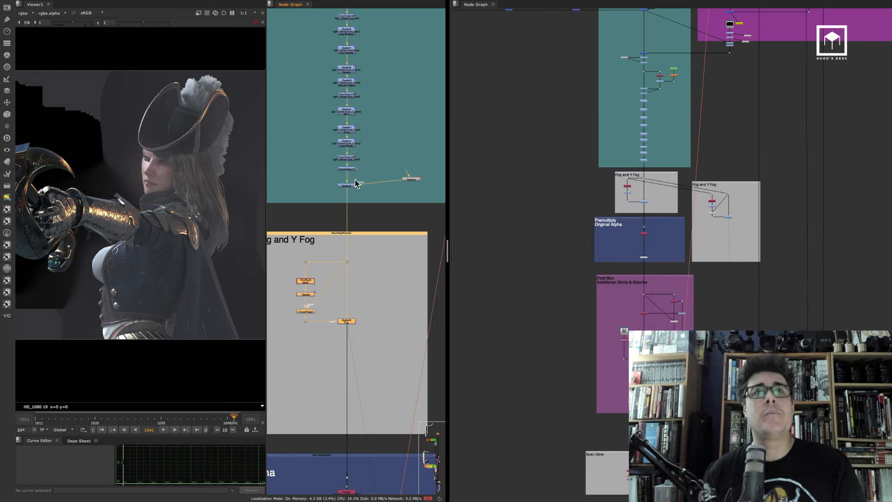
scroll(314, 201, "down", 2)
key("space")
scroll(290, 197, "down", 4)
scroll(269, 247, "down", 4)
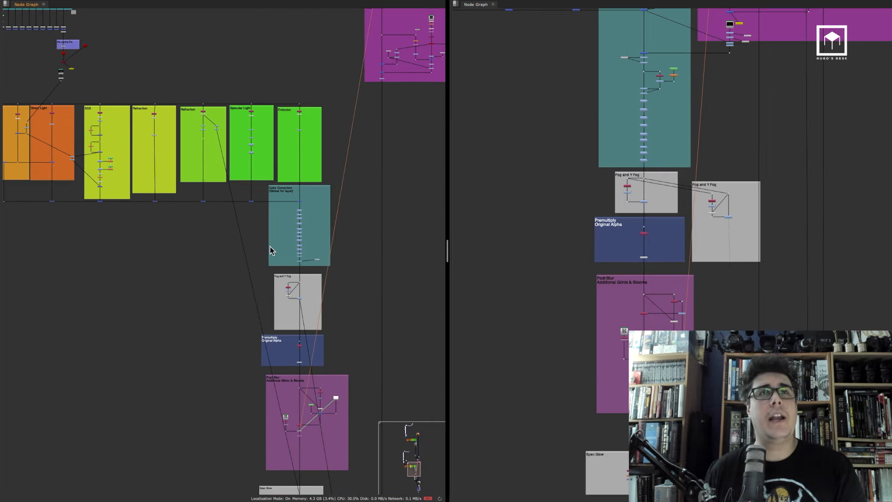
left_click(723, 216)
scroll(723, 216, "down", 6)
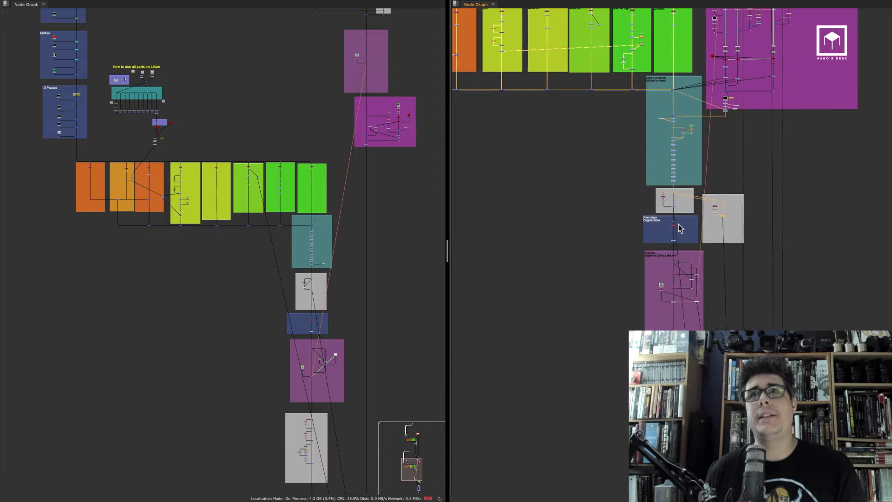
scroll(684, 212, "up", 1)
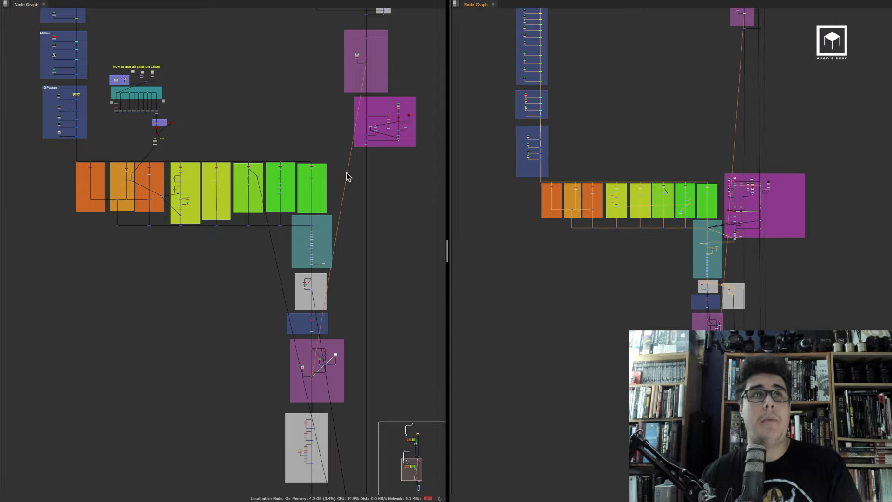
middle_click_drag(285, 184, 297, 222)
left_click_drag(66, 189, 354, 278)
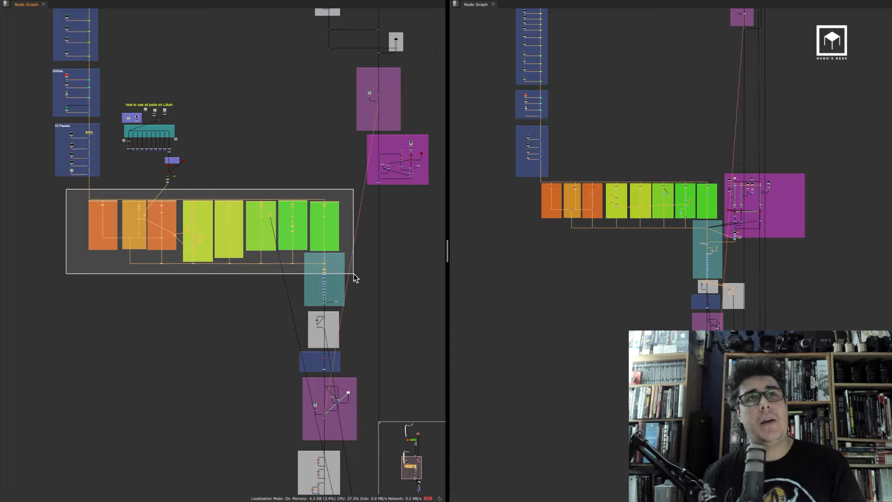
left_click_drag(324, 229, 324, 229)
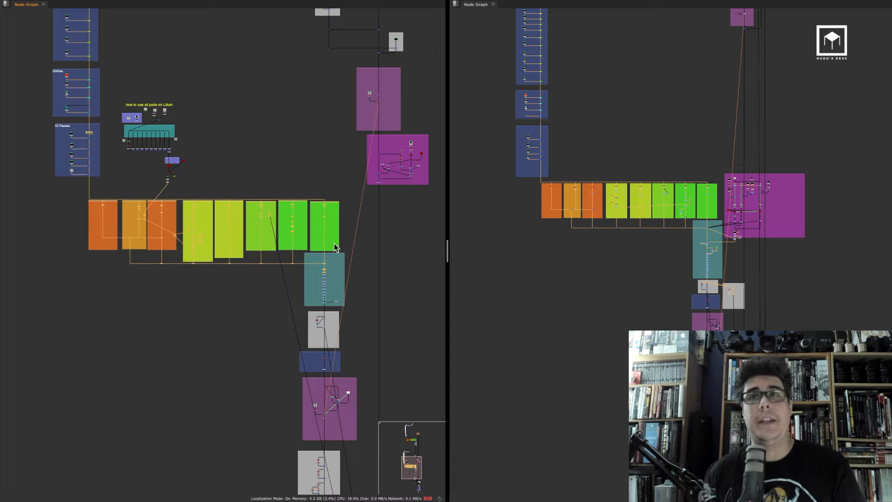
left_click(511, 317)
key("ctrl+v")
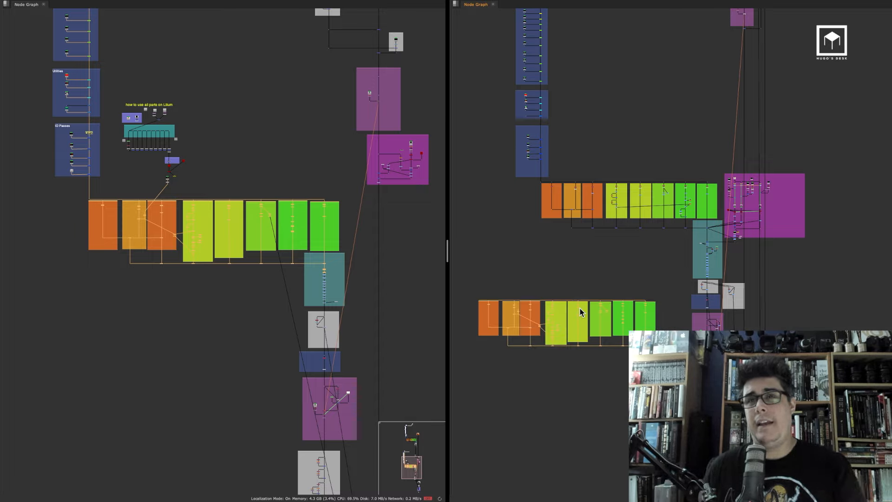
Preview the pasted pass nodes in the viewer
key("1")
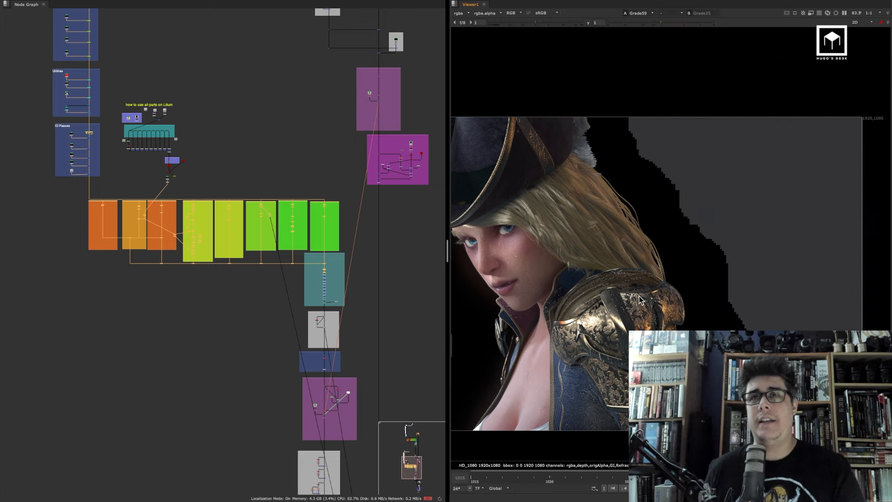
key("space")
key("space")
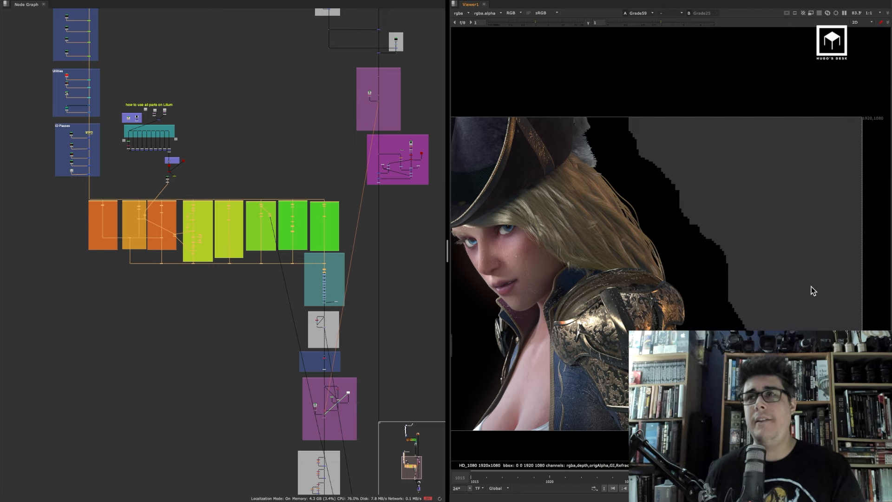
key("1")
Rearrange the panels so the viewer sits beside a full-height node graph
left_click_drag(665, 276, 497, 334)
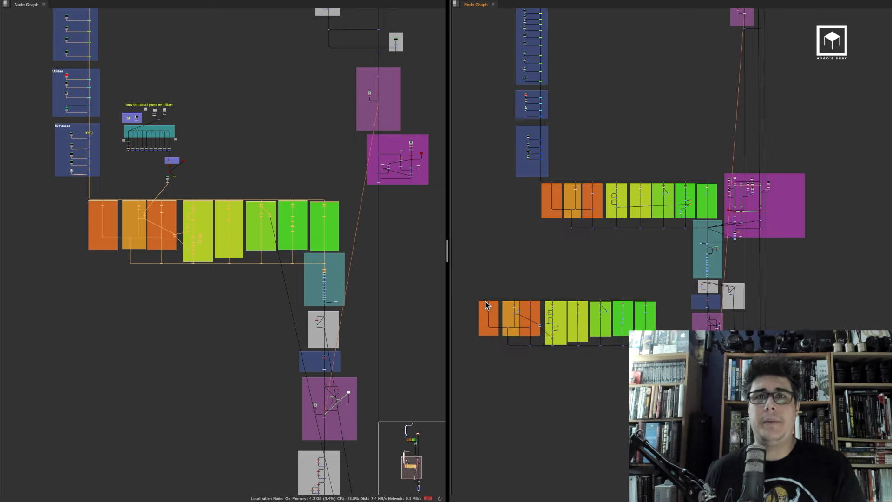
scroll(483, 298, "up", 3)
middle_click_drag(800, 292, 676, 248)
scroll(675, 247, "down", 2)
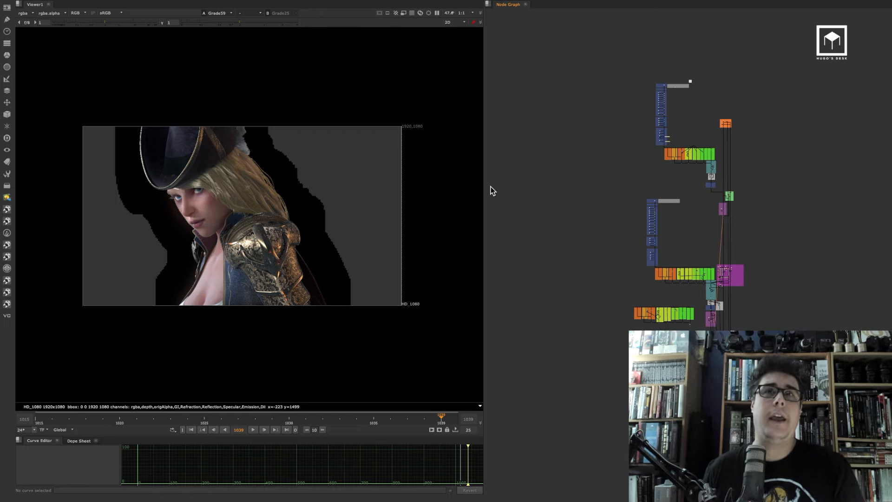
left_click_drag(483, 184, 462, 182)
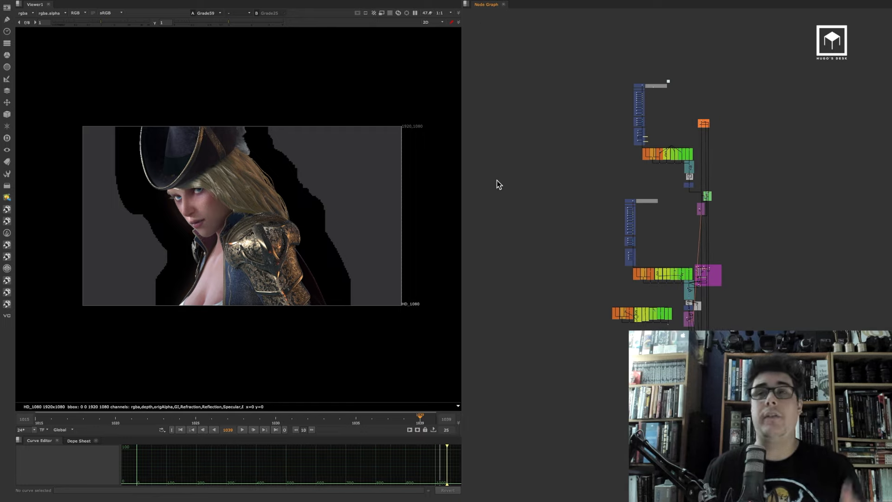
scroll(516, 192, "up", 3)
middle_click_drag(517, 179, 500, 166)
scroll(526, 136, "down", 2)
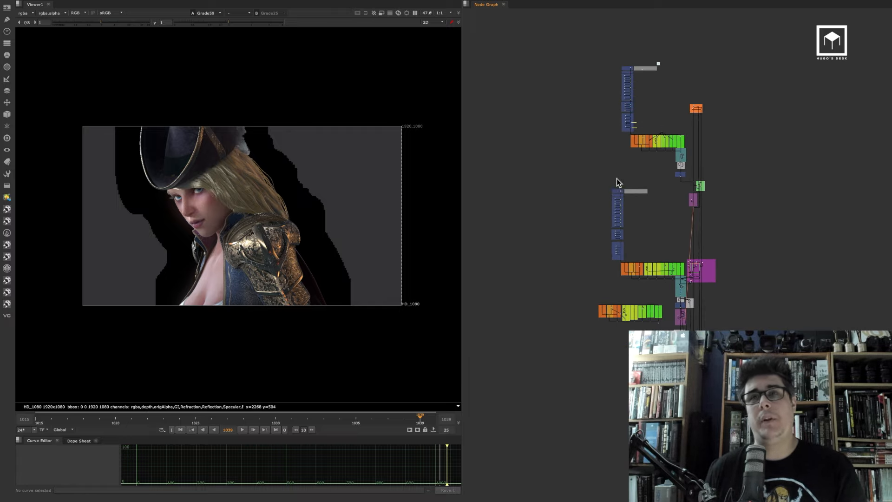
Switch to the rain shot's script and inspect its node tree
key("super+Tab")
key("super+Tab")
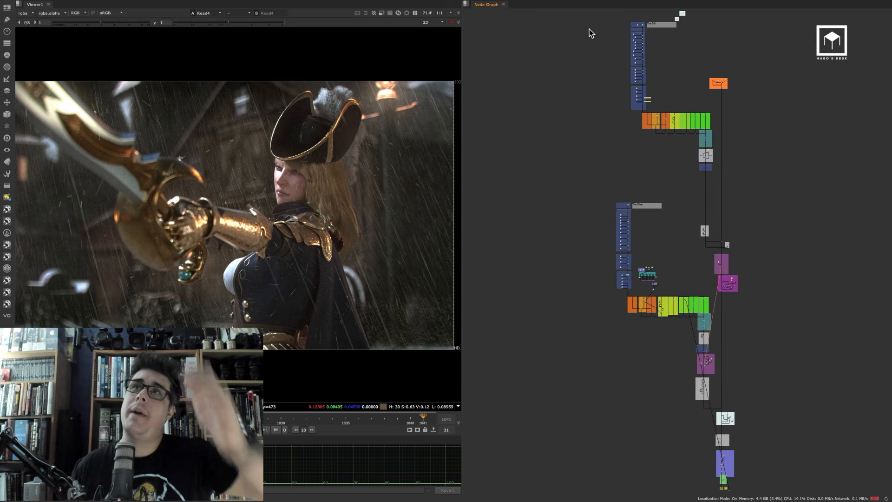
left_click_drag(589, 29, 774, 161)
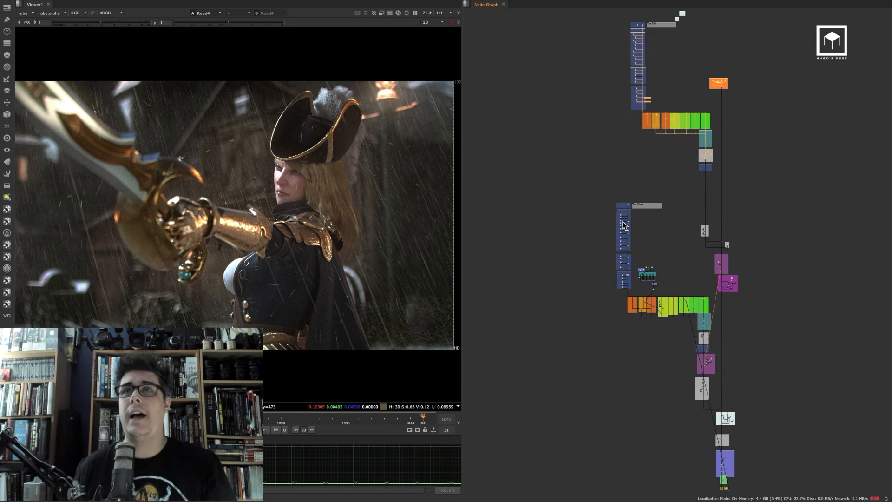
left_click_drag(578, 183, 769, 340)
left_click_drag(668, 352, 765, 418)
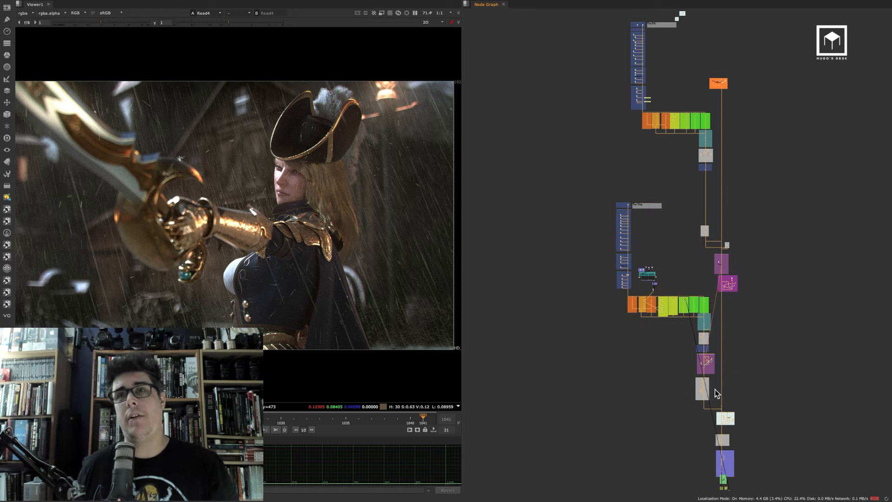
key("super+Tab")
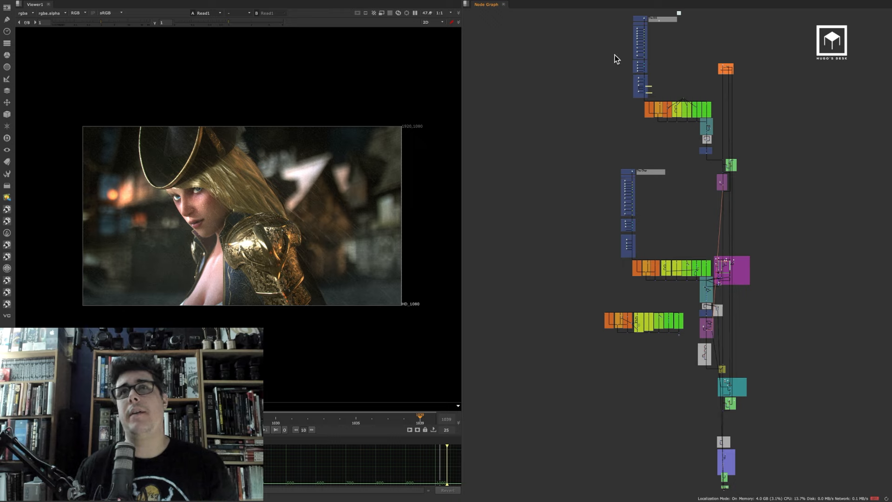
Delete the pasted pass backdrops from the close-up script
left_click_drag(594, 19, 756, 143)
left_click_drag(601, 158, 768, 285, "shift")
left_click_drag(586, 295, 687, 342)
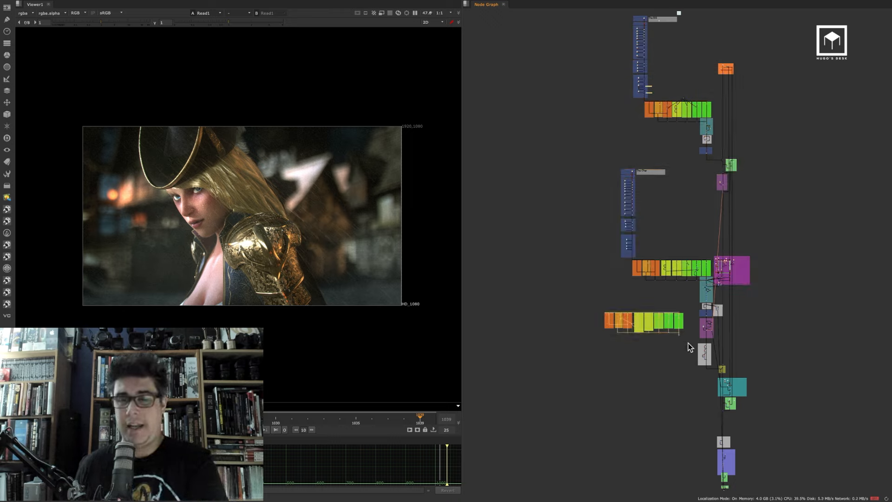
key("Delete")
Copy the close-up script's character Read nodes and pass backdrops and paste them into the rain shot's script
left_click_drag(765, 421, 663, 319)
left_click_drag(582, 155, 664, 261)
scroll(228, 199, "up", 2)
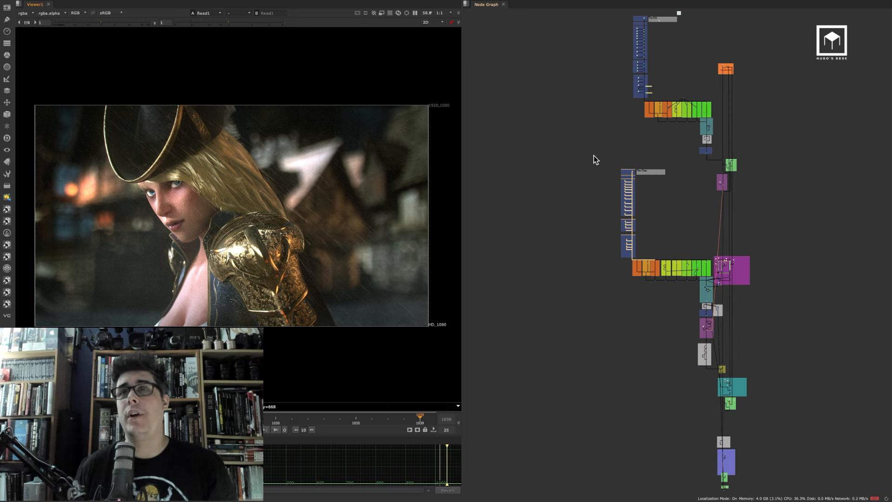
left_click_drag(591, 151, 712, 279)
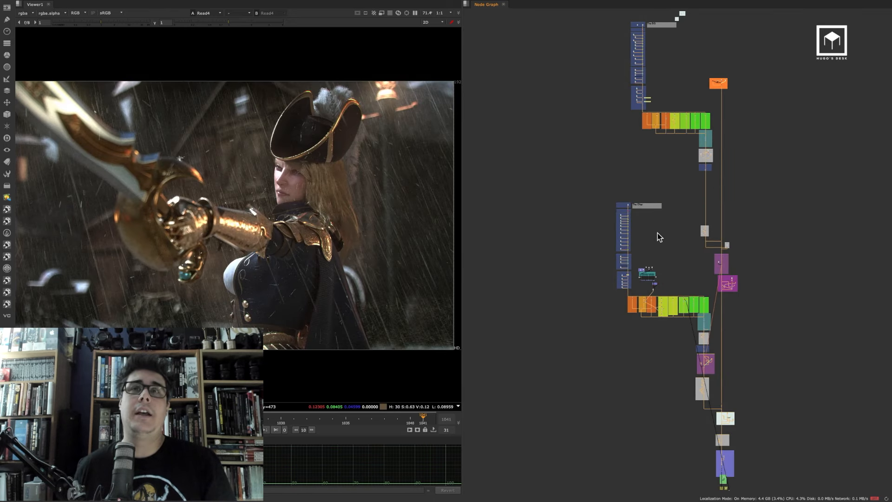
left_click(535, 249)
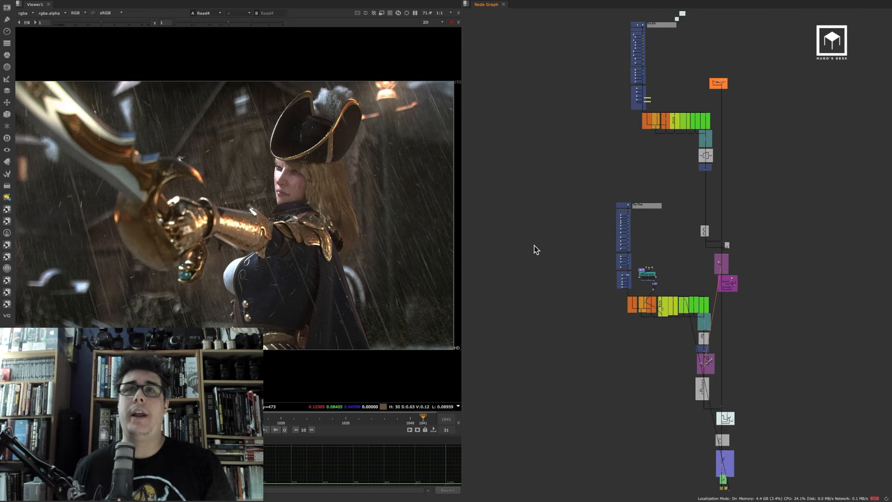
key("ctrl+v")
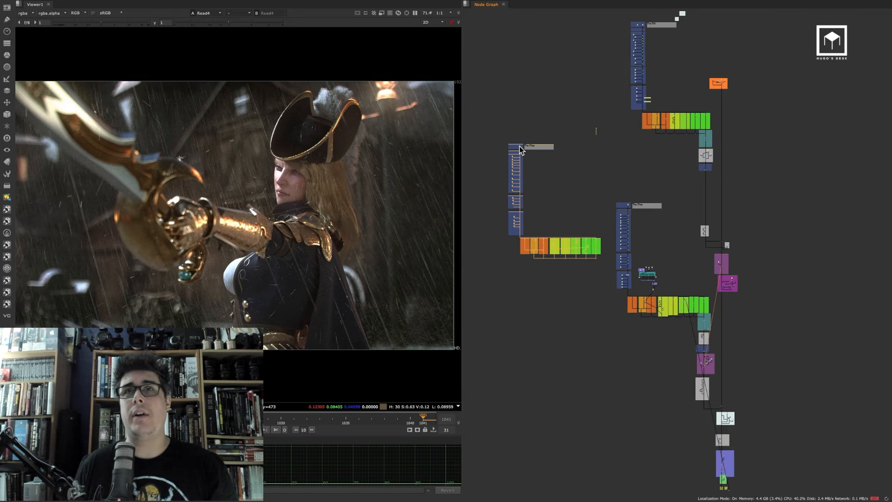
left_click_drag(516, 160, 506, 174)
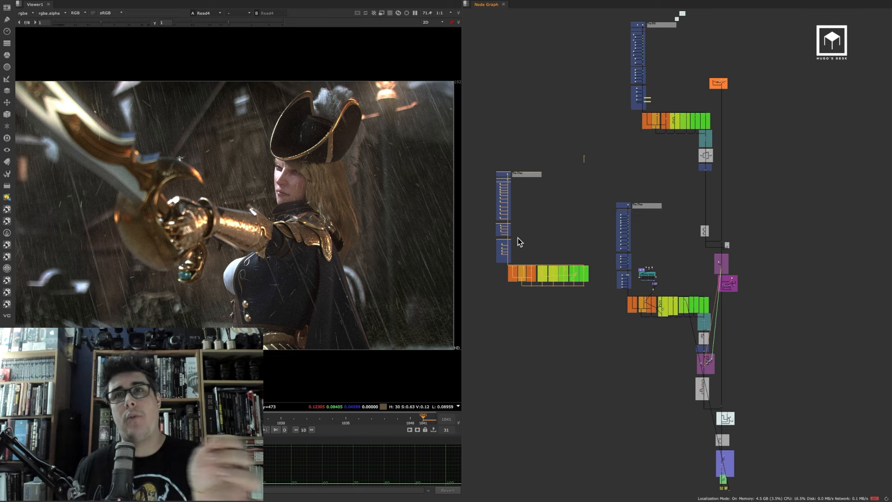
left_click(609, 253)
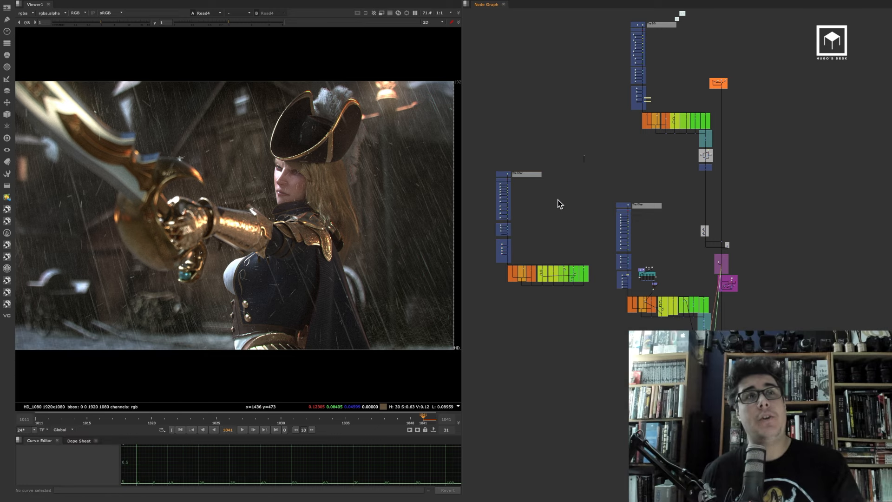
Select the close-up script's Post Blur Additional Glints & Blooms backdrop and its nodes
mouse_move(19, 9)
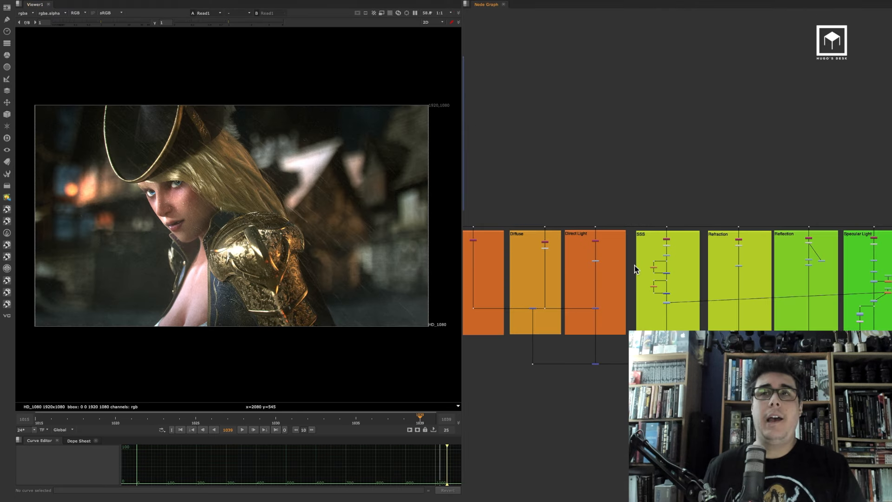
scroll(651, 260, "down", 2)
scroll(693, 253, "up", 5)
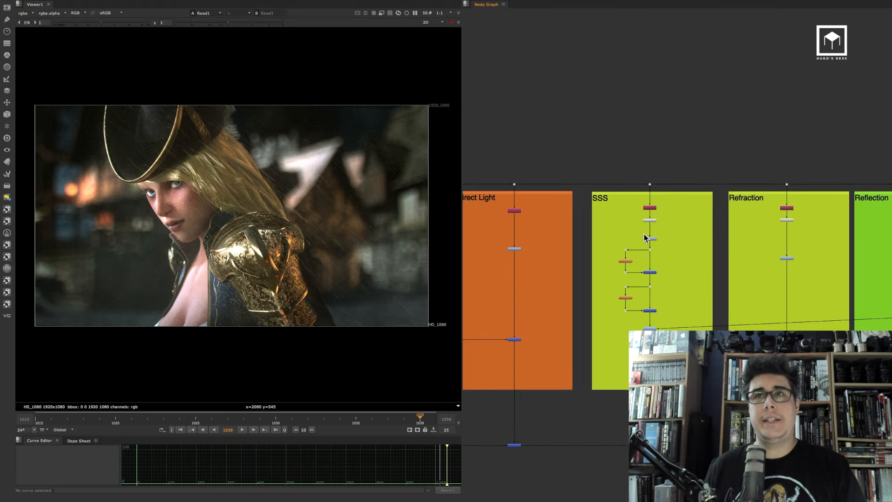
scroll(646, 236, "up", 2)
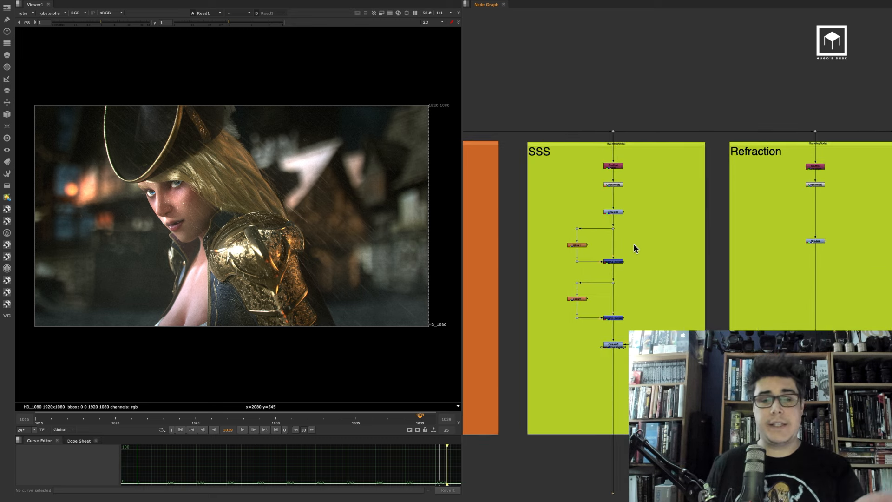
scroll(579, 263, "down", 10)
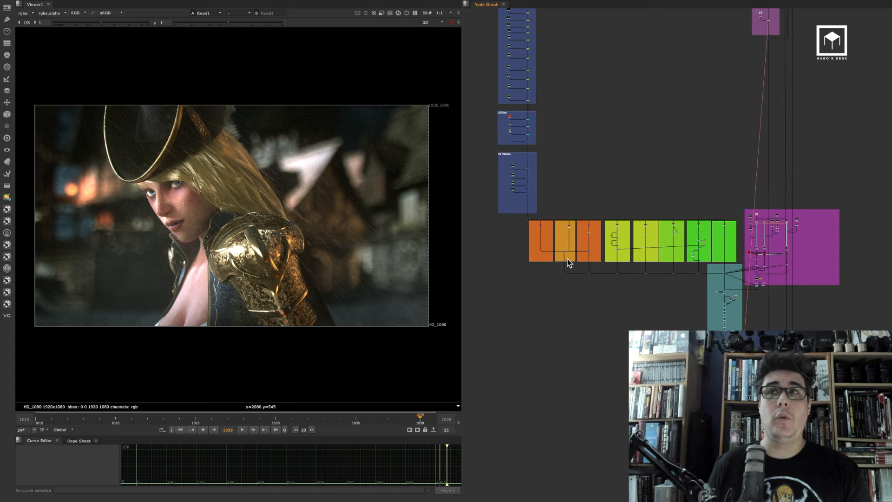
scroll(549, 272, "down", 1)
middle_click_drag(581, 229, 586, 244)
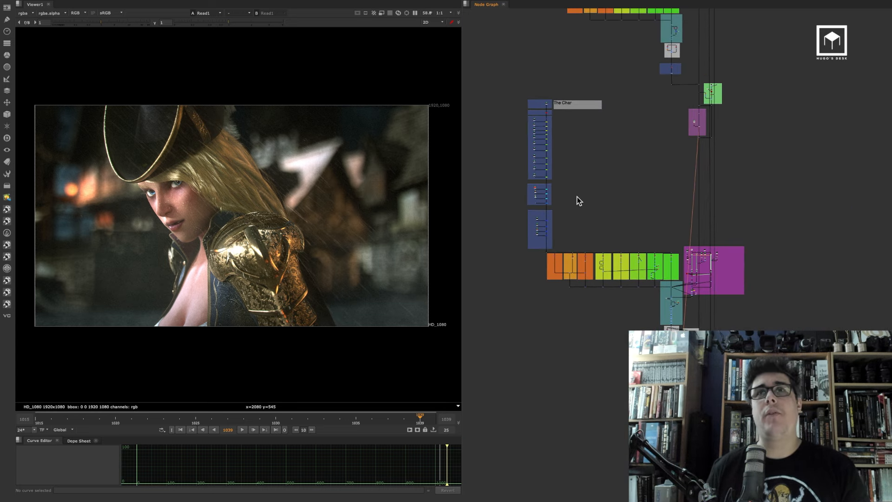
left_click_drag(505, 84, 684, 330)
scroll(677, 372, "up", 10)
middle_click_drag(696, 319, 678, 253)
scroll(639, 250, "up", 4)
left_click_drag(550, 219, 760, 402)
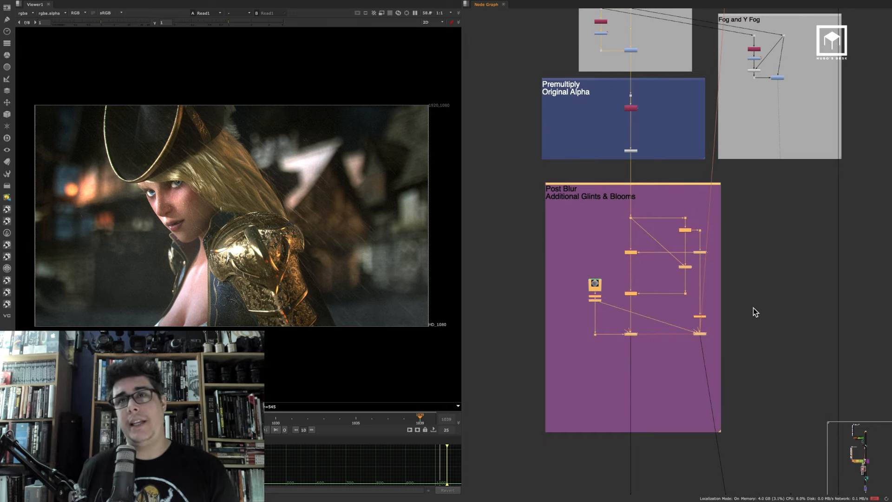
Switch to TextEdit, make a new document plain text, and paste the copied nodes into it
key("super+Tab")
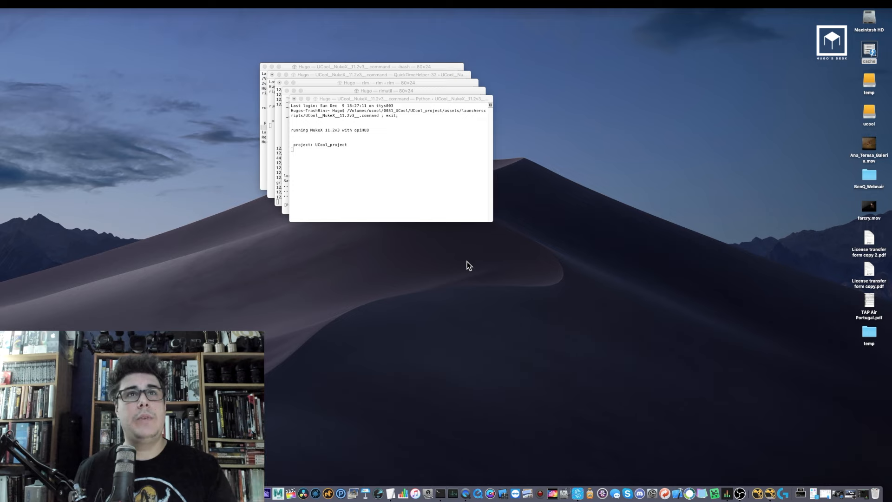
left_click(295, 261)
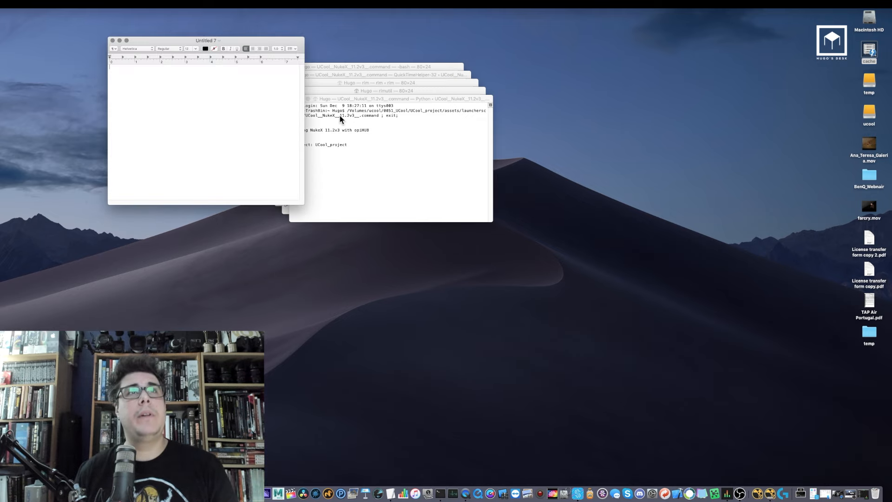
left_click_drag(256, 42, 430, 213)
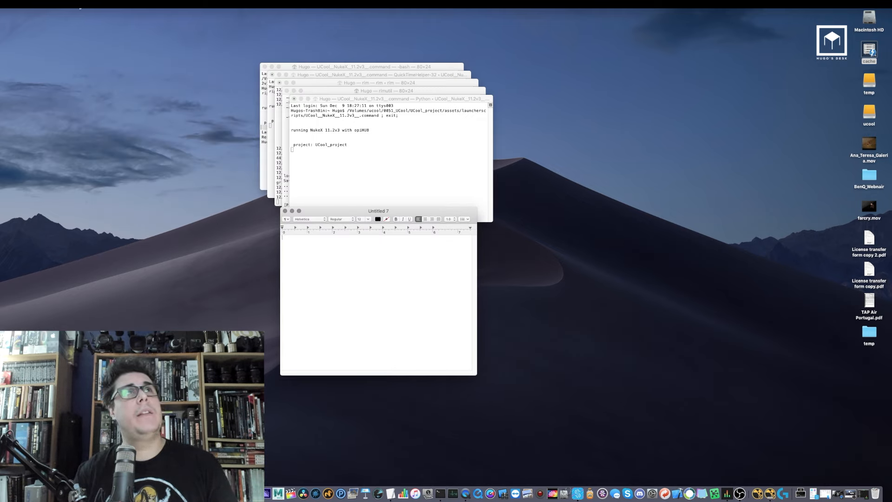
left_click(79, 6)
left_click(105, 32)
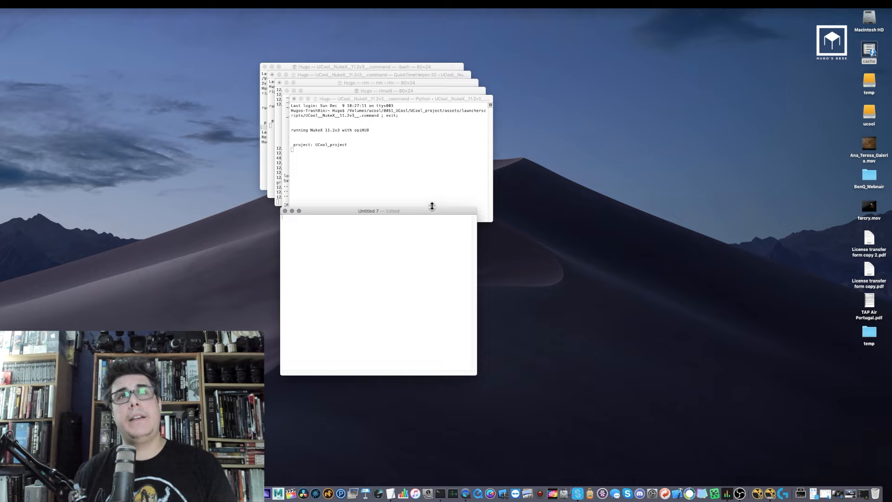
left_click_drag(432, 209, 324, 170)
left_click_drag(367, 331, 519, 417)
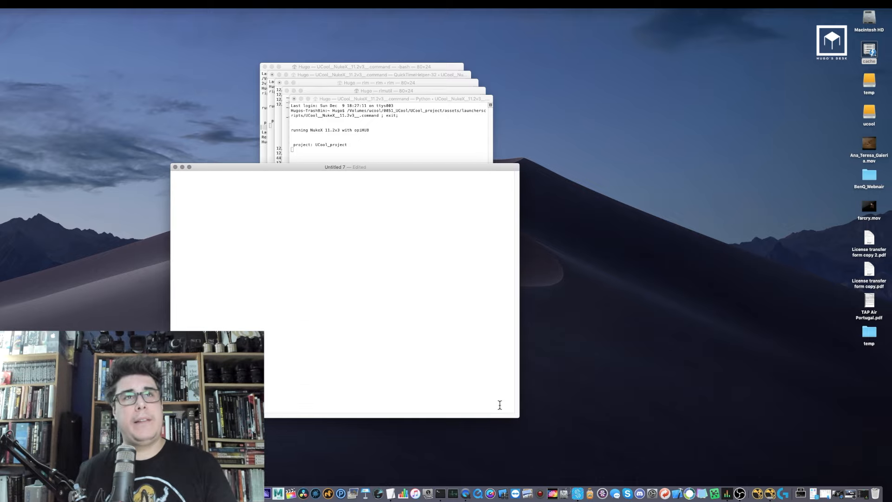
key("super+v")
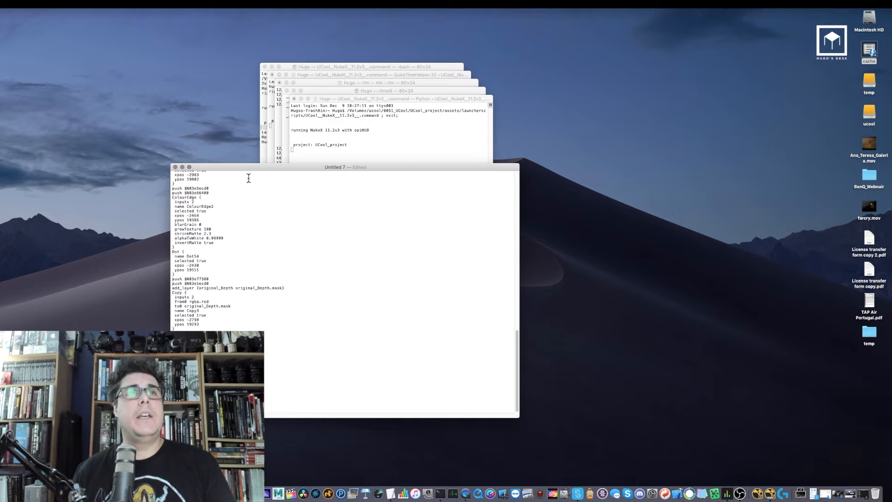
Enlarge the text document window and tile it beside the Nuke node graph
left_click_drag(251, 167, 350, 40)
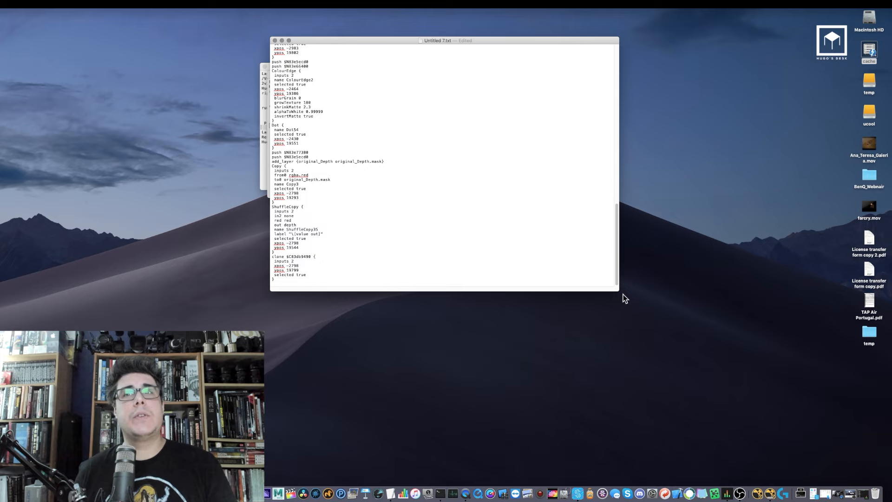
left_click_drag(619, 292, 719, 462)
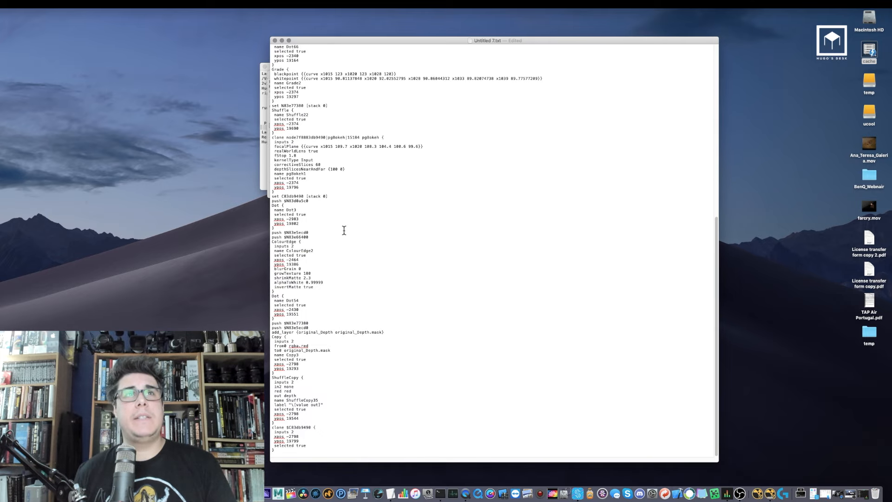
left_click_drag(717, 235, 482, 77)
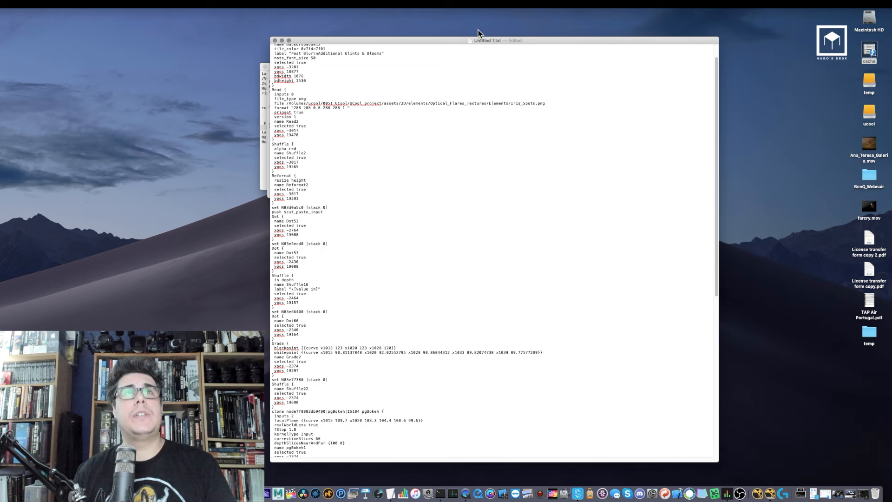
key("super+Tab")
key("super+Tab")
key("super+Tab")
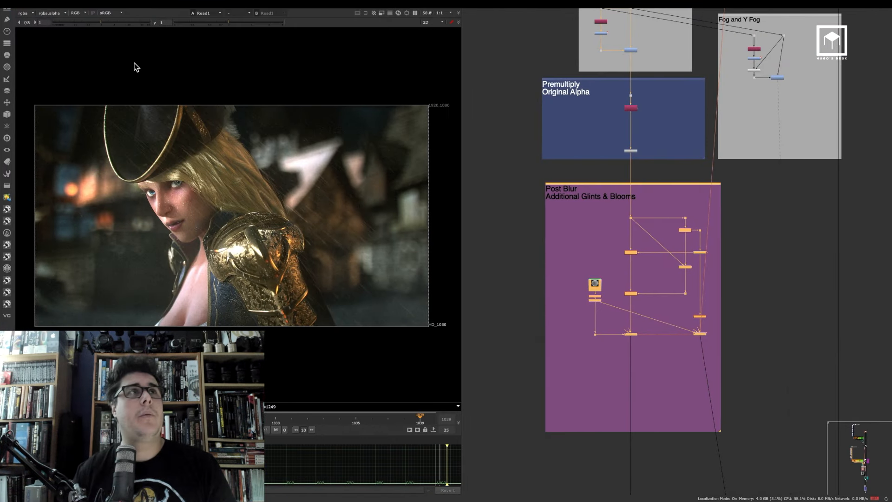
key("super+Tab")
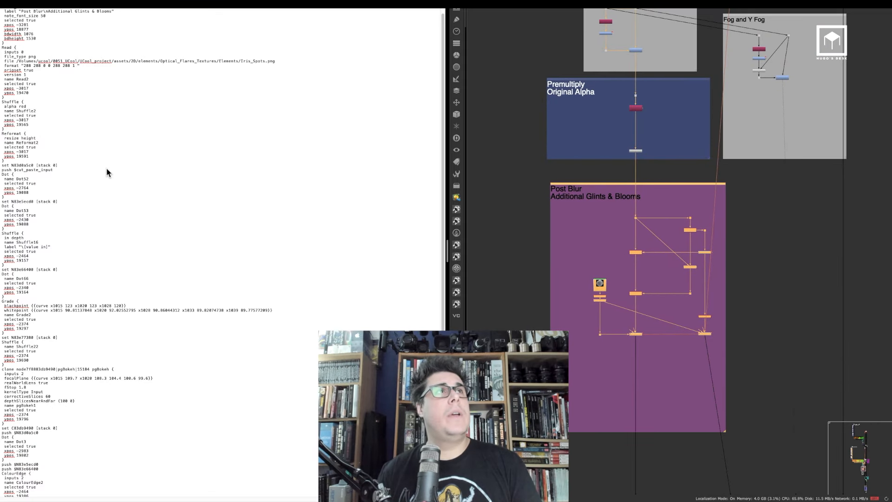
left_click_drag(443, 213, 445, 132)
left_click(632, 206)
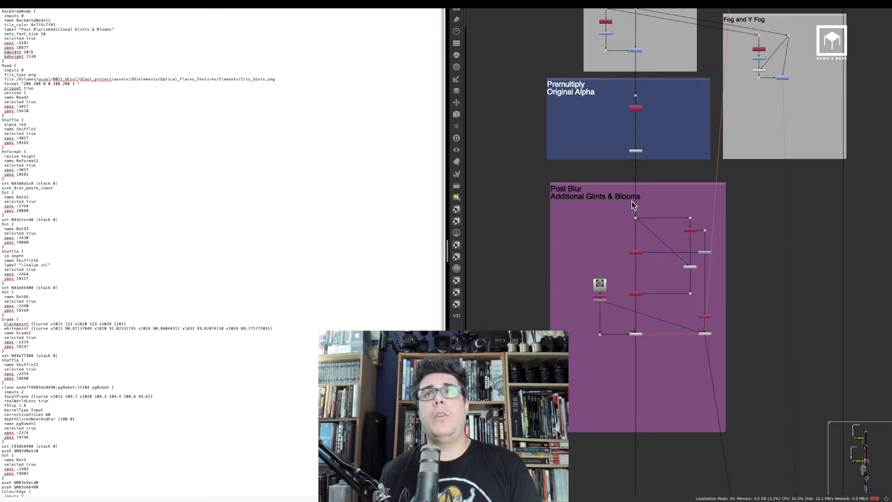
Compare each node's text block in the document with its node in the Post Blur Additional Glints & Blooms backdrop
scroll(635, 207, "up", 5)
middle_click_drag(628, 207, 595, 97)
left_click_drag(522, 66, 806, 356)
left_click(793, 207)
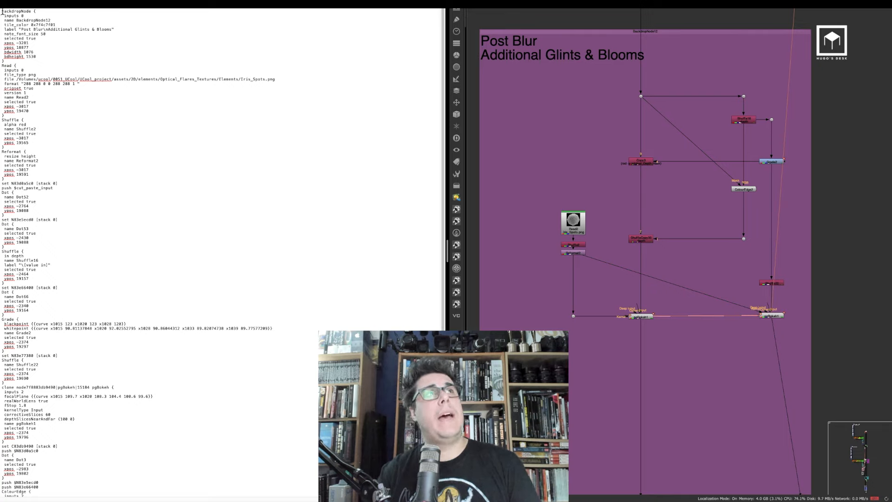
left_click_drag(2, 11, 68, 52)
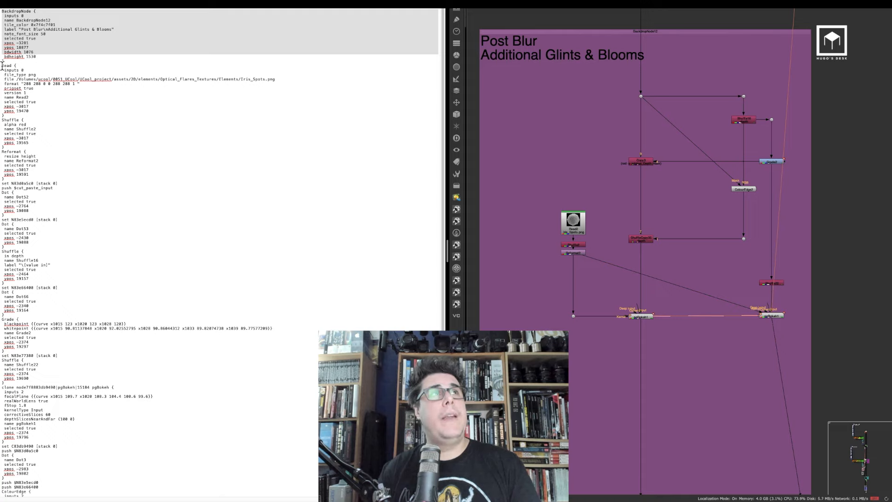
left_click_drag(2, 65, 110, 83)
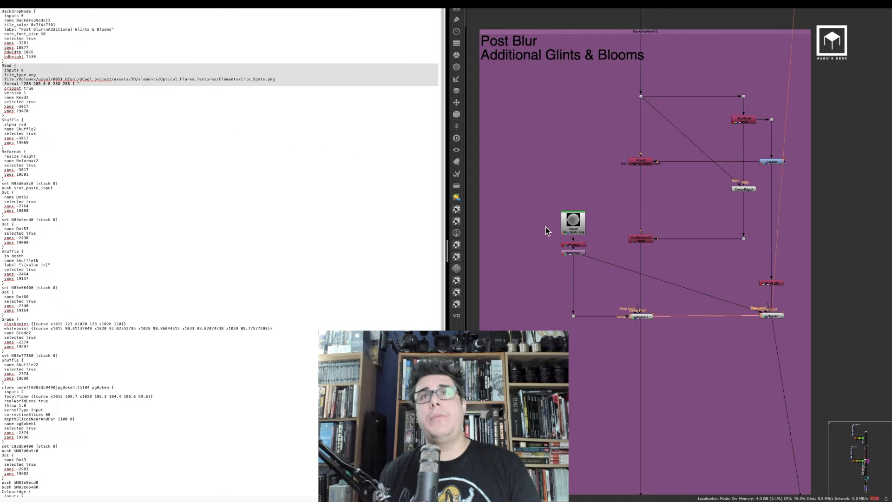
left_click_drag(17, 79, 201, 79)
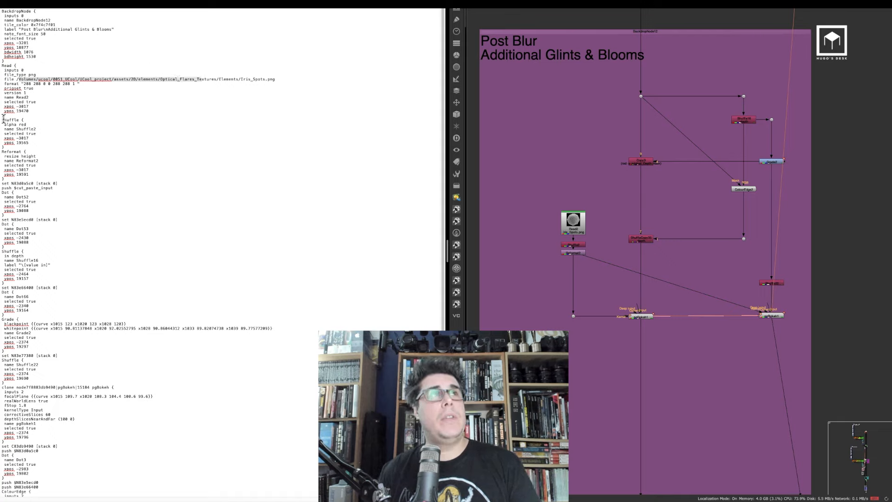
left_click_drag(1, 115, 53, 146)
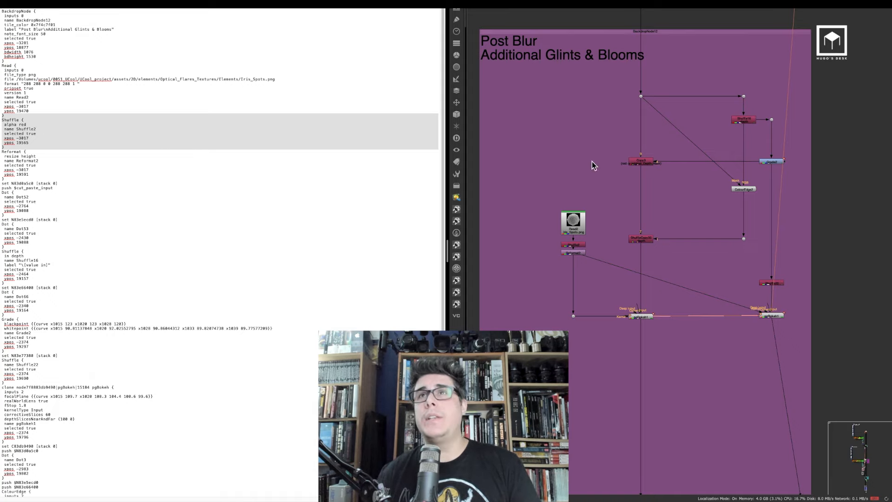
scroll(715, 146, "up", 3)
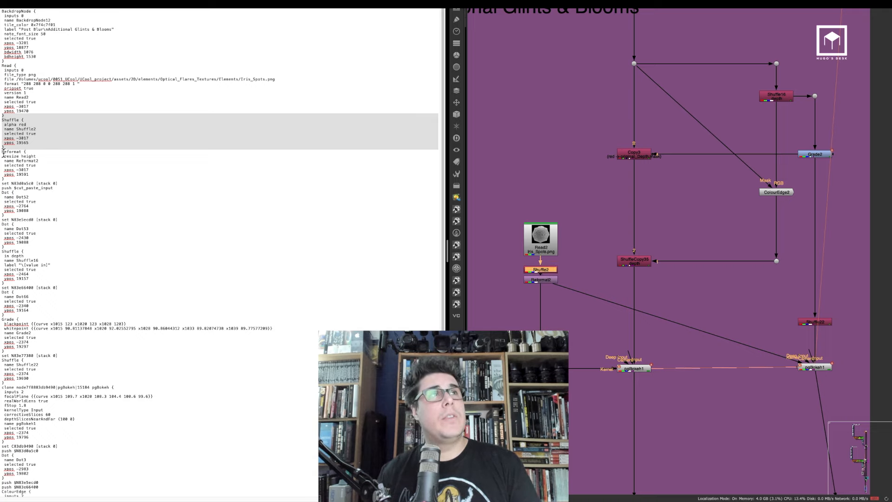
left_click_drag(4, 153, 55, 181)
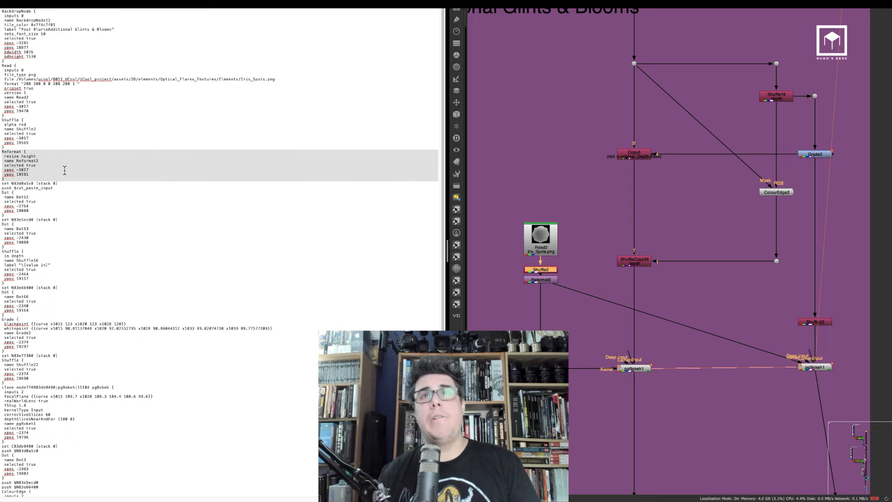
left_click(540, 279)
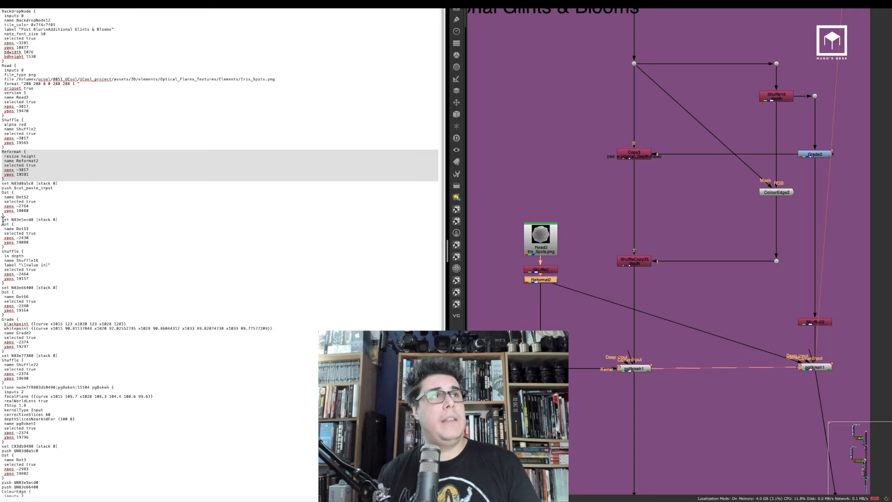
left_click_drag(2, 251, 57, 276)
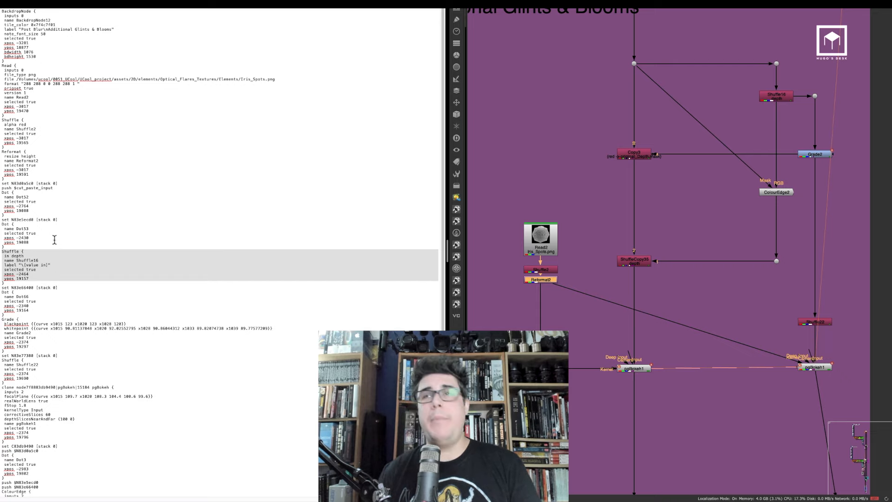
left_click(777, 97)
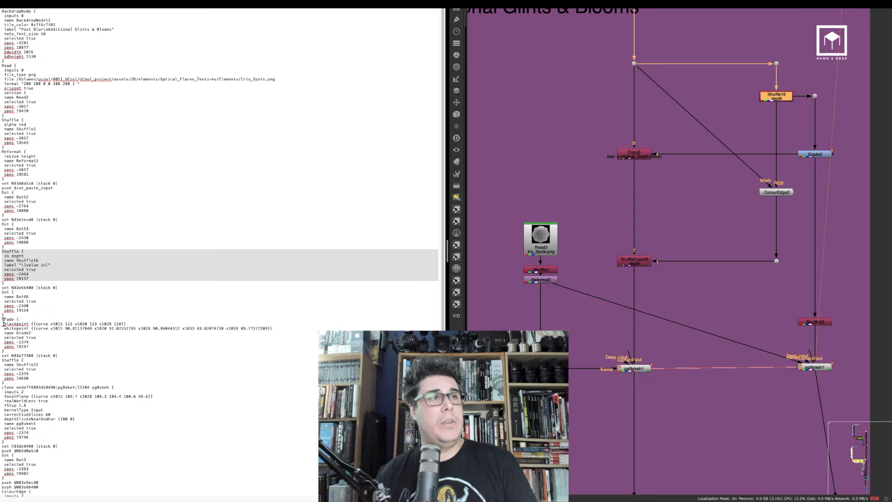
left_click_drag(2, 320, 36, 338)
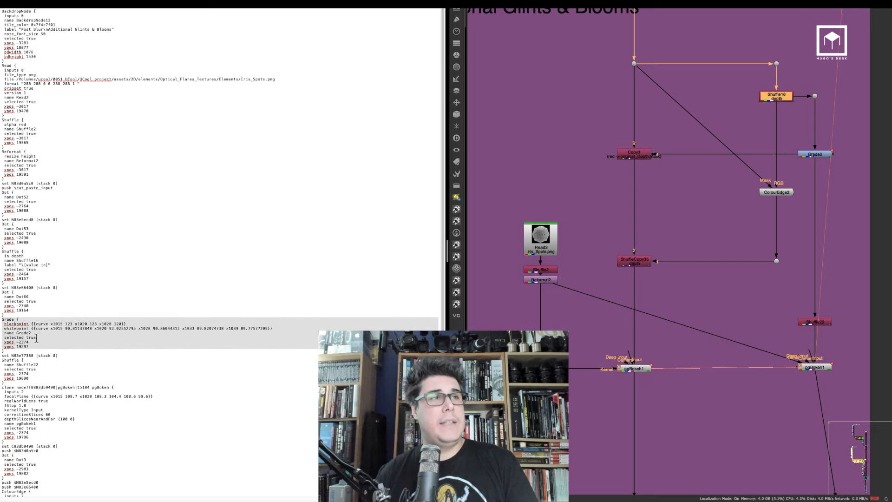
left_click(822, 155)
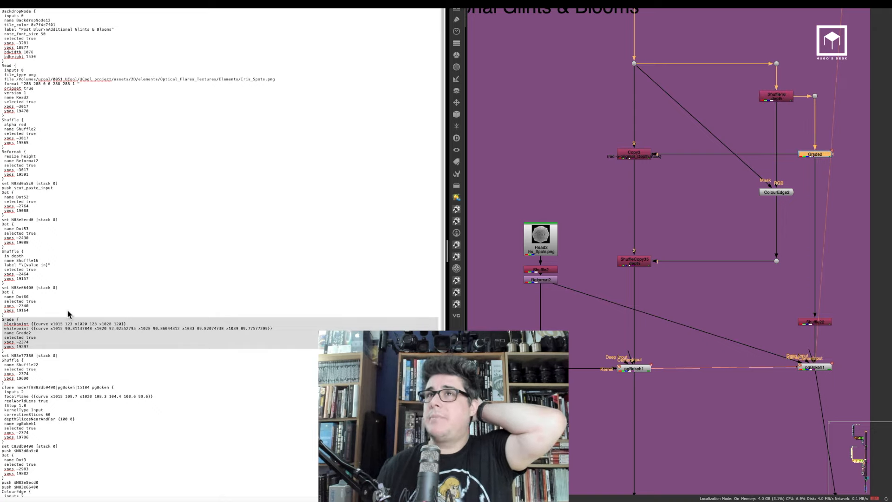
left_click(680, 183)
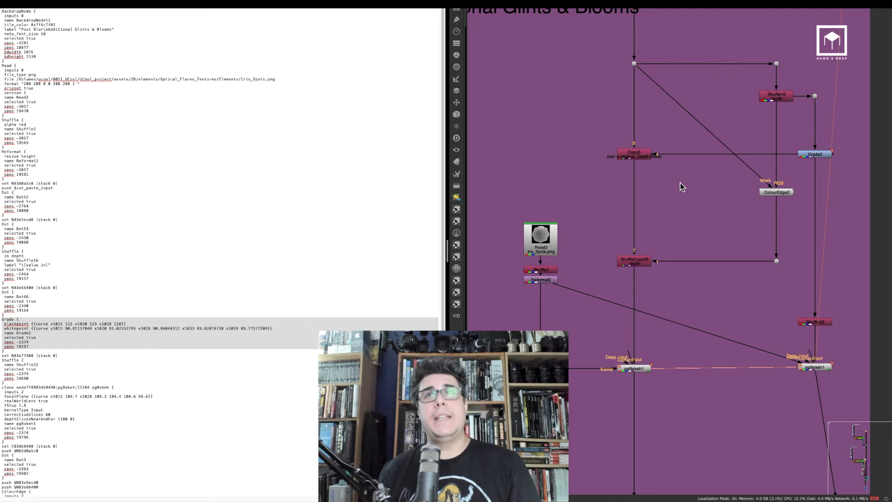
mouse_move(676, 179)
middle_mouse_down("alt")
mouse_move(626, 193)
mouse_move(692, 176)
middle_mouse_up("alt")
scroll(693, 177, "up", 3)
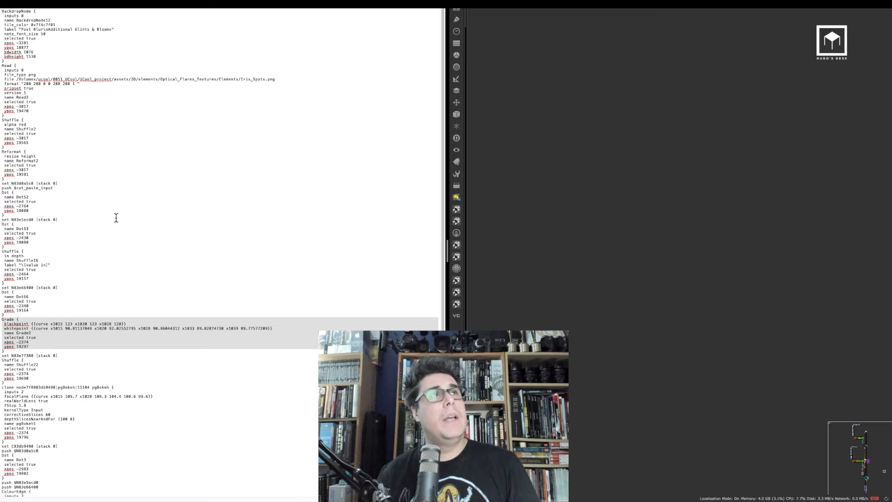
left_click_drag(17, 79, 283, 80)
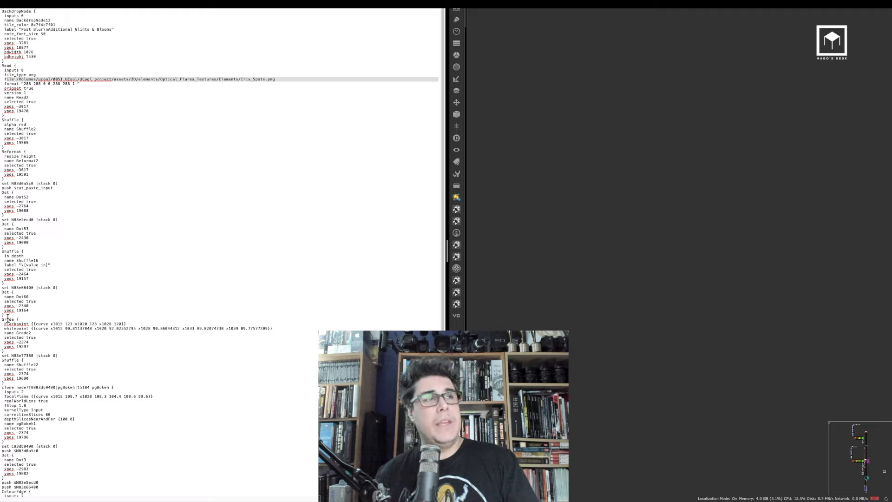
left_click_drag(2, 319, 39, 349)
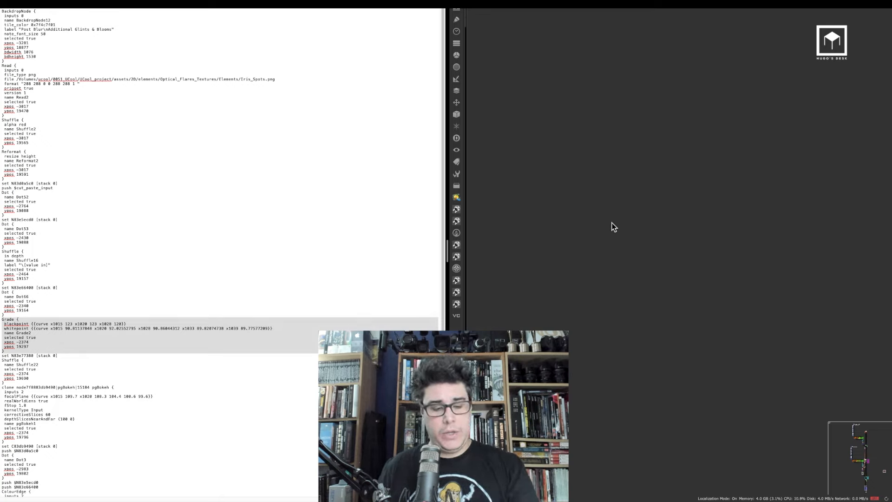
Paste the copied Grade node text into the node graph as a new Grade node
key("super+v")
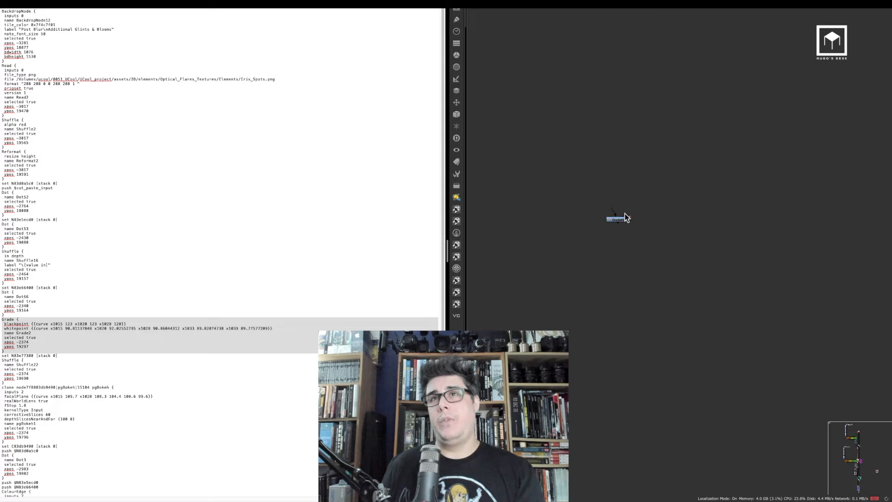
scroll(626, 217, "up", 5)
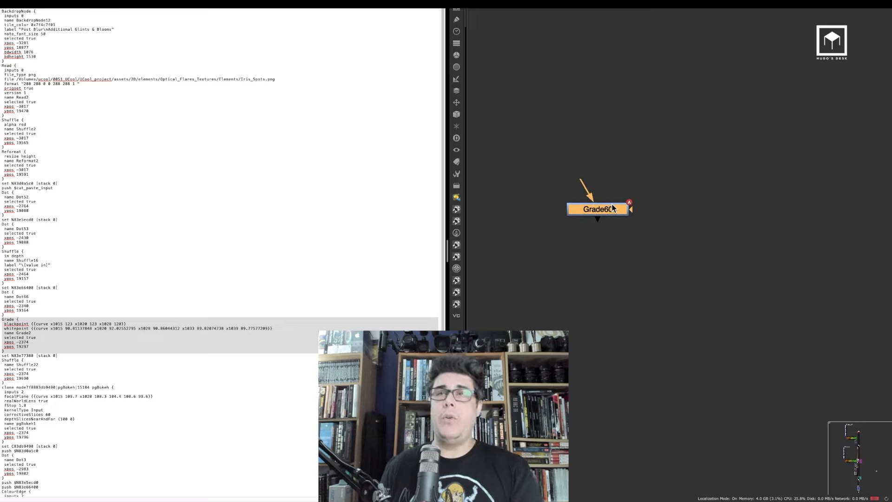
left_click_drag(665, 254, 530, 146)
left_click(672, 242)
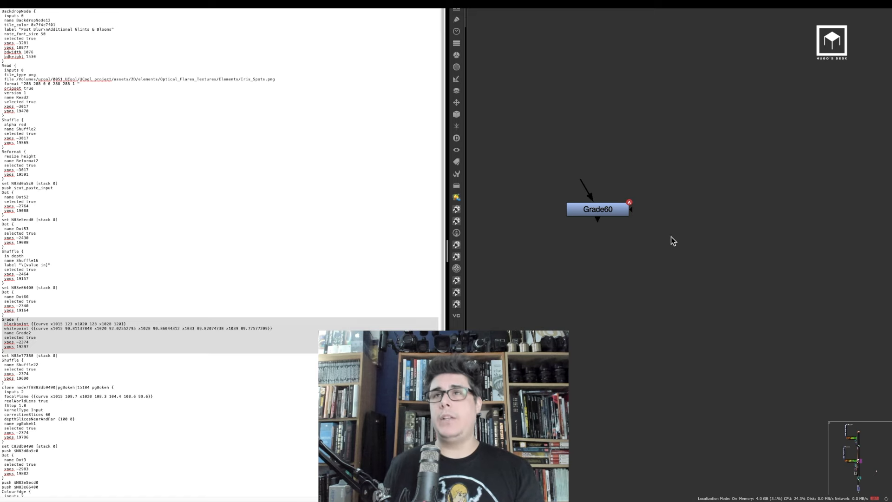
Add a ColorCorrect node and adjust several of its shadows and midtones values
key("c")
left_click(551, 248)
left_click(554, 263)
left_click(550, 272)
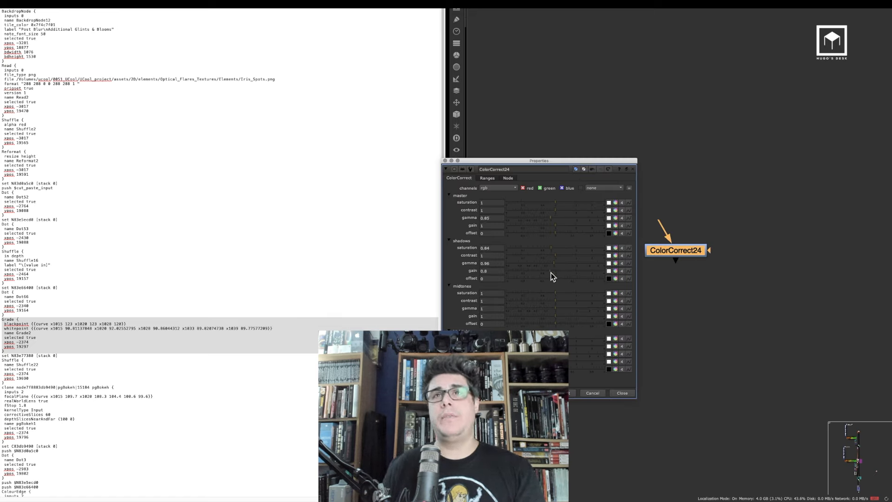
left_click(557, 308)
left_click(557, 317)
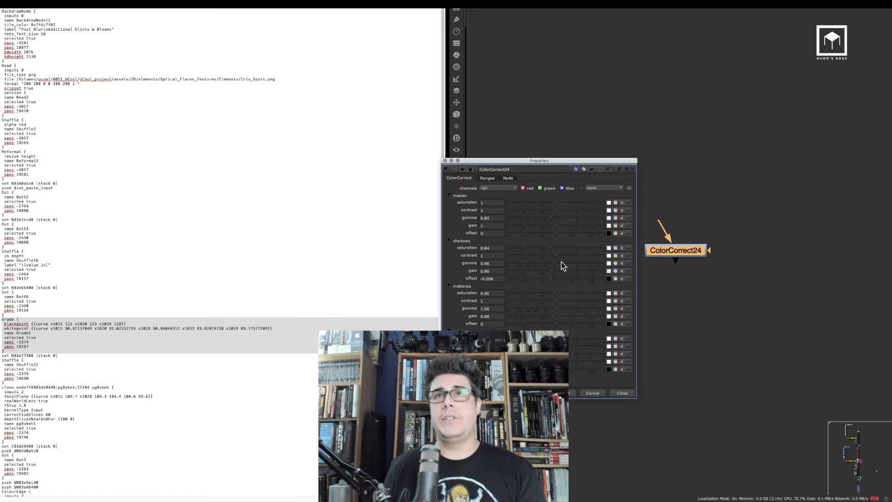
left_click(621, 393)
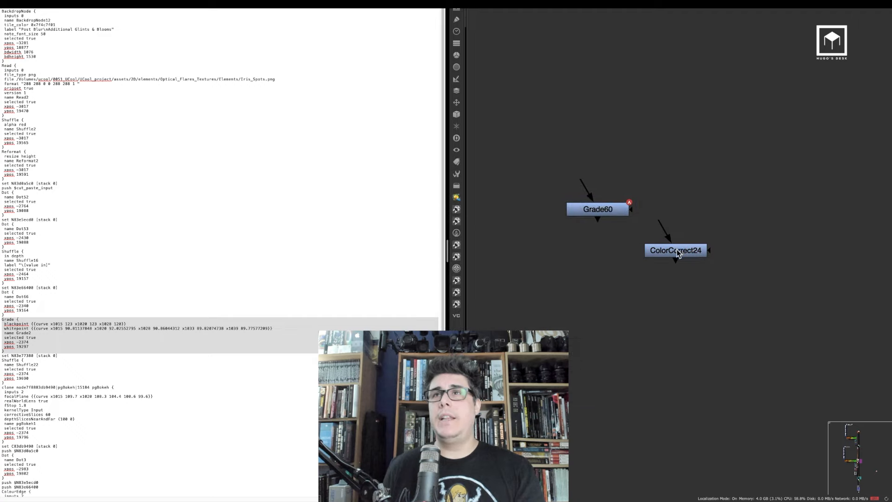
Label the ColorCorrect node TEST CC
left_click_drag(677, 249, 678, 274)
double_click(677, 275)
left_click(507, 178)
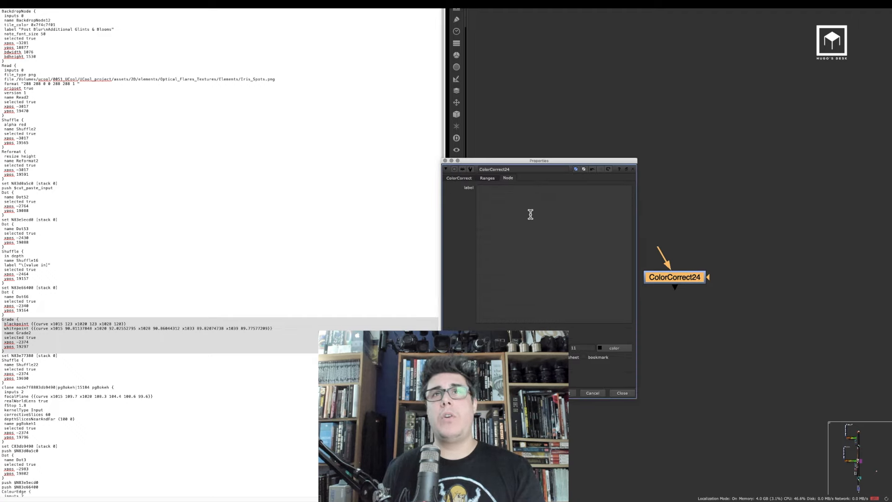
left_click(533, 209)
type("TEST CC")
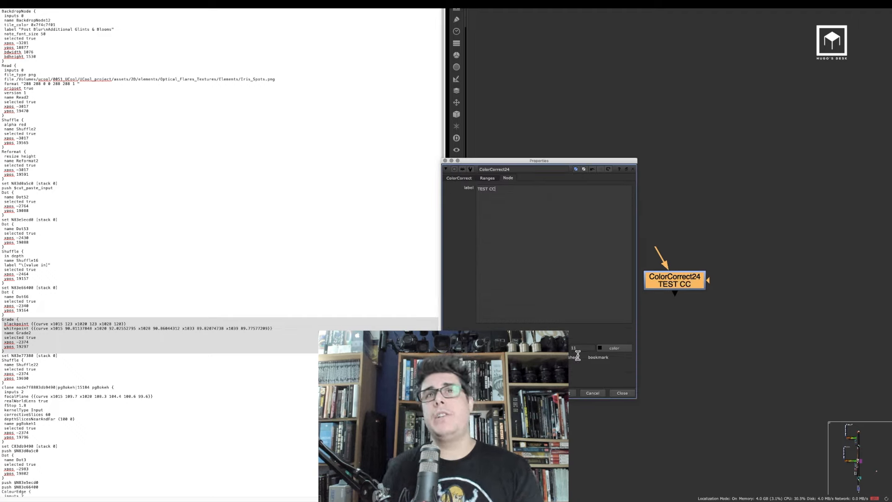
left_click(622, 393)
left_click_drag(783, 228, 549, 349)
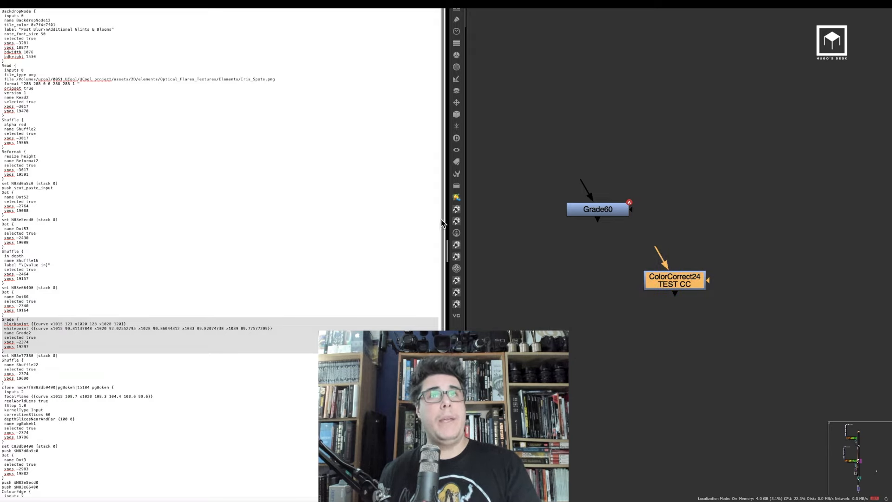
Paste the copied ColorCorrect node as text at the end of the document, below the existing node text
left_click_drag(442, 221, 442, 371)
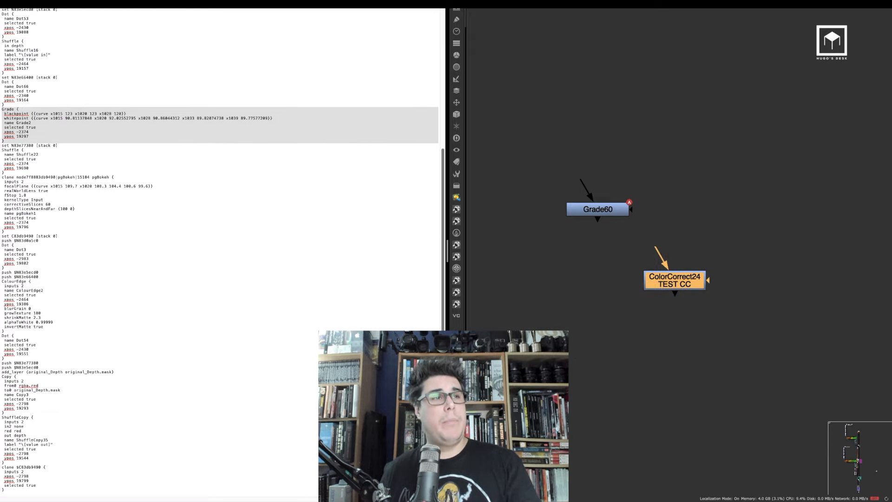
left_click(22, 491)
key("Return")
key("Return")
key("Return")
key("Return")
key("Return")
key("Return")
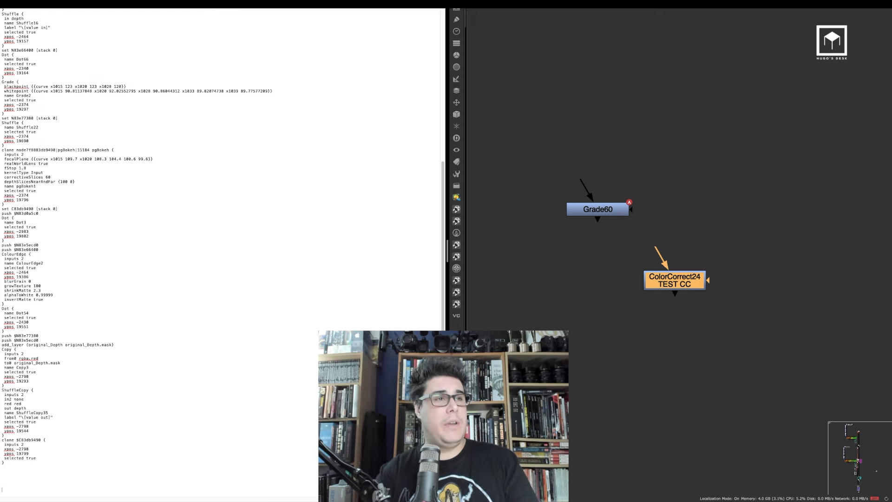
key("Return")
key("Return")
key("Return")
key("Return")
key("Return")
key("Return")
key("Return")
key("Return")
key("Return")
key("Return")
key("Return")
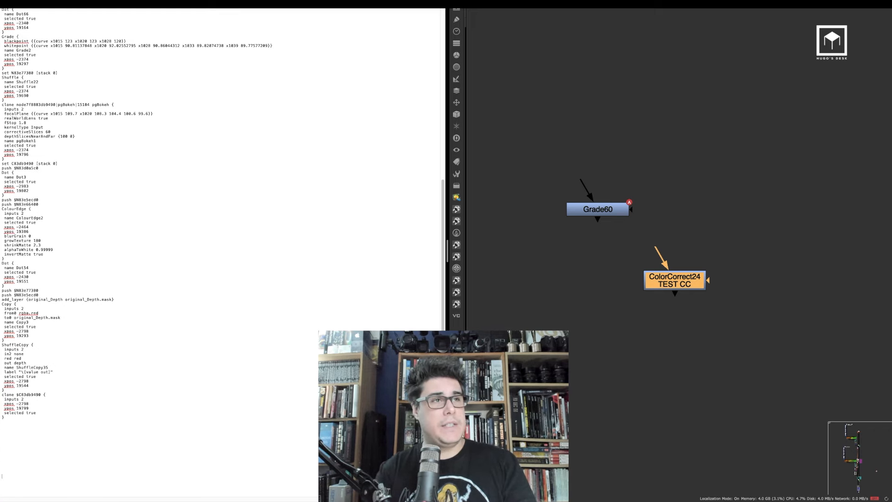
type("set cut_paste_input [stack 0] version 11.2 v3 push $cut_paste_input ColorCorrect {  contrast 1.1  gamma 1.2  shadows.saturation 1.96  shadows.gamma 0.96  shadows.gain 0.86  shadows.offset -0.006  midtones.saturation 0.96  midtones.gamma 1.06  midtones.gain 0.88  highlights.contrast 1.02  highlights.gamma 1.74  highlights.gain 1.14  highlights.offset -0.055  name ColorCorrect24  label \"TEST CC\"  selected true  xpos 8522  ypos 20634 }")
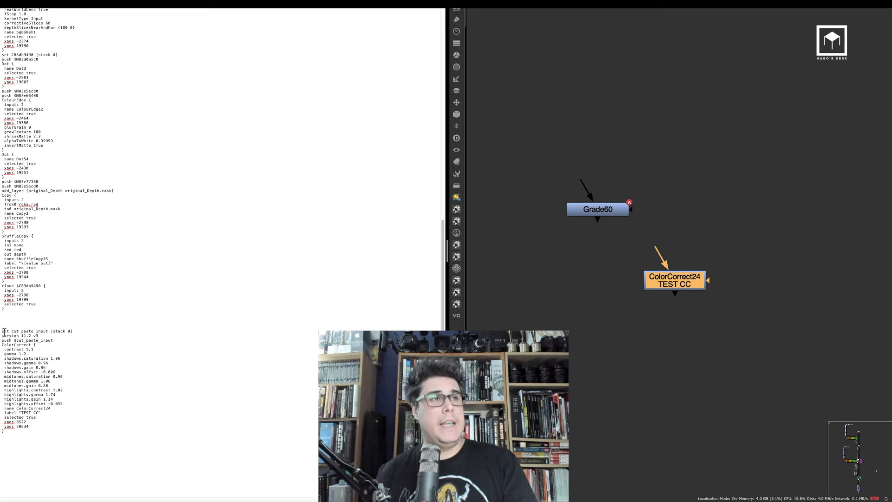
In the pasted ColorCorrect node text, change the shadows.saturation value to 5
left_click_drag(9, 433, 79, 327)
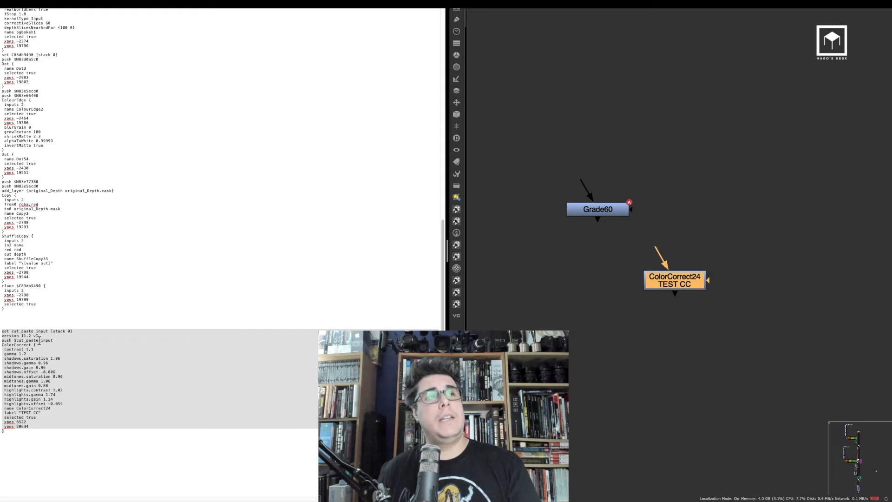
double_click(695, 277)
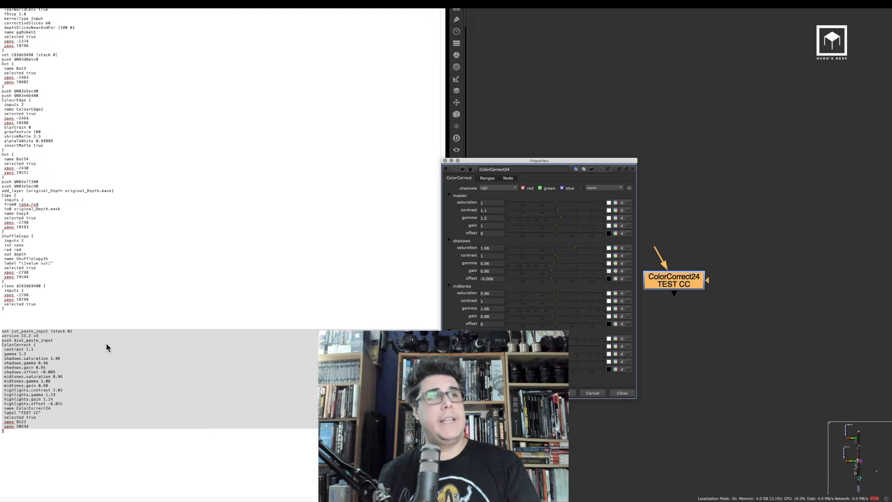
left_click(67, 373)
left_click(66, 373)
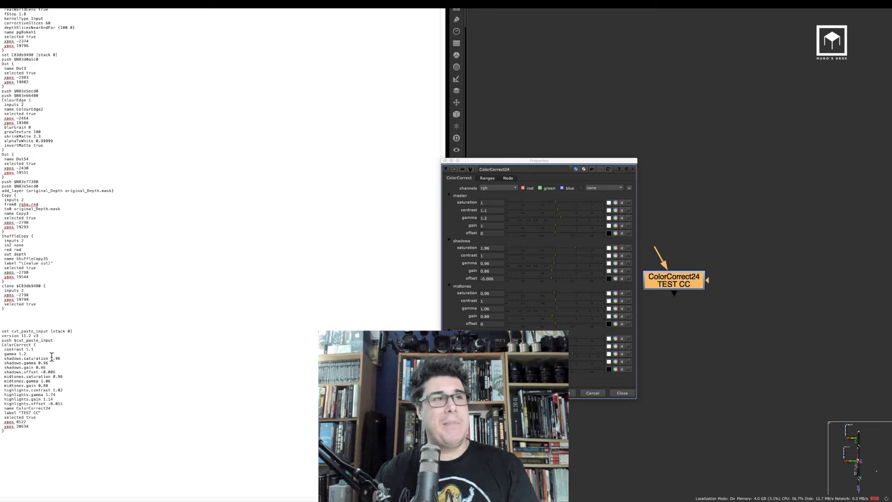
left_click_drag(52, 356, 59, 356)
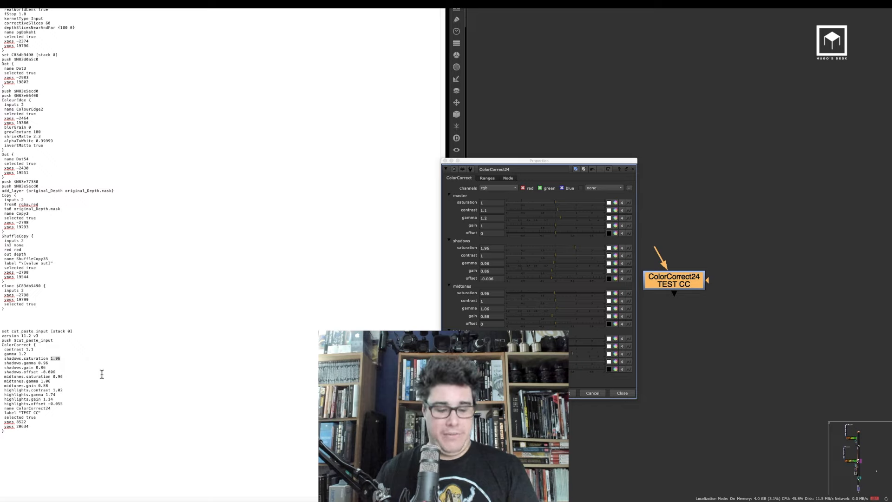
type("5")
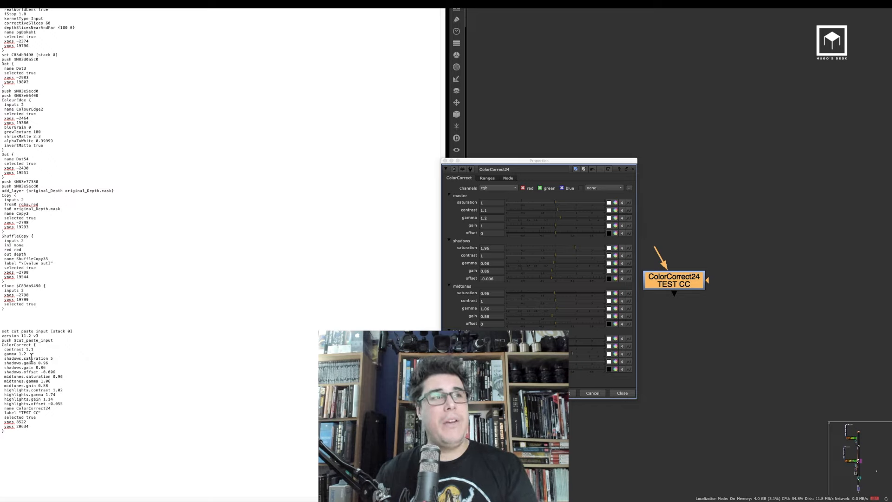
Copy the edited ColorCorrect text and paste it into the node graph as a new ColorCorrect node
left_click_drag(1, 330, 101, 432)
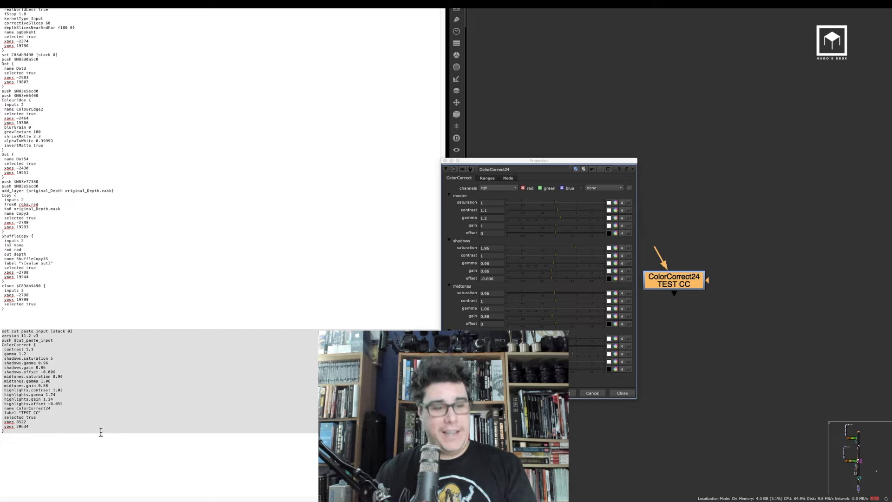
left_click(830, 204)
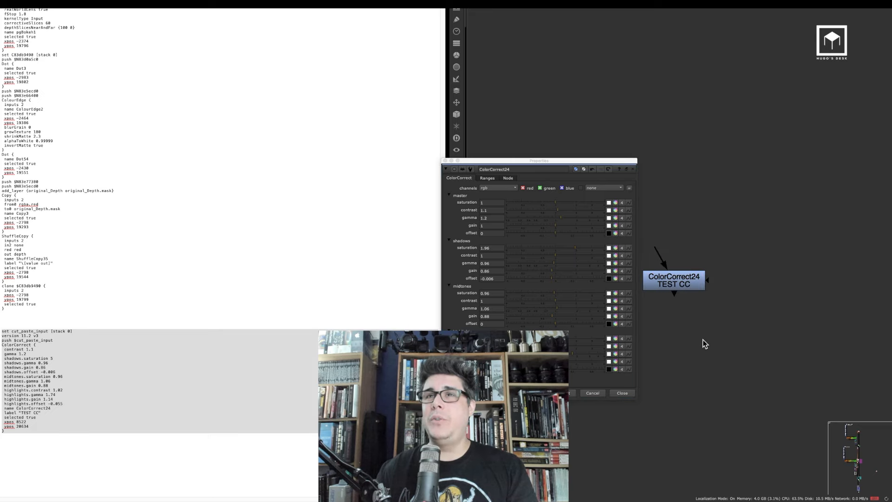
left_click(622, 393)
key("super+v")
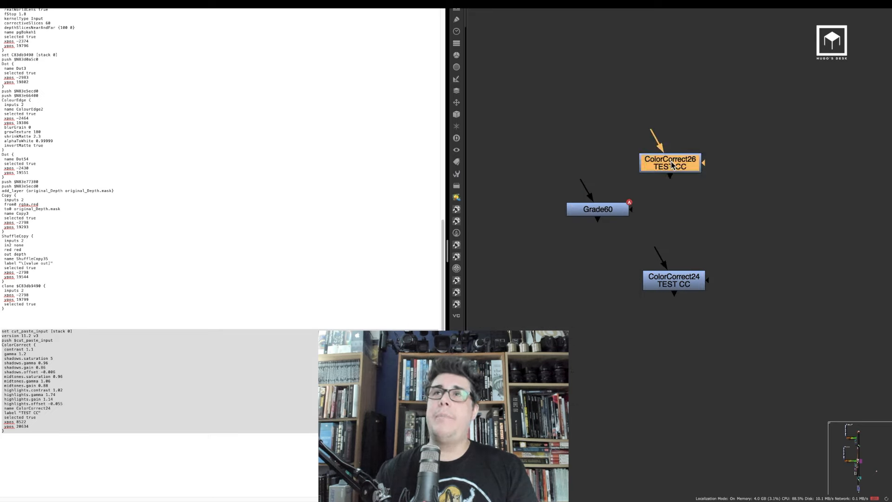
Move the pasted ColorCorrect node aside and open its properties to check the shadows saturation value
left_click_drag(671, 161, 733, 162)
double_click(733, 161)
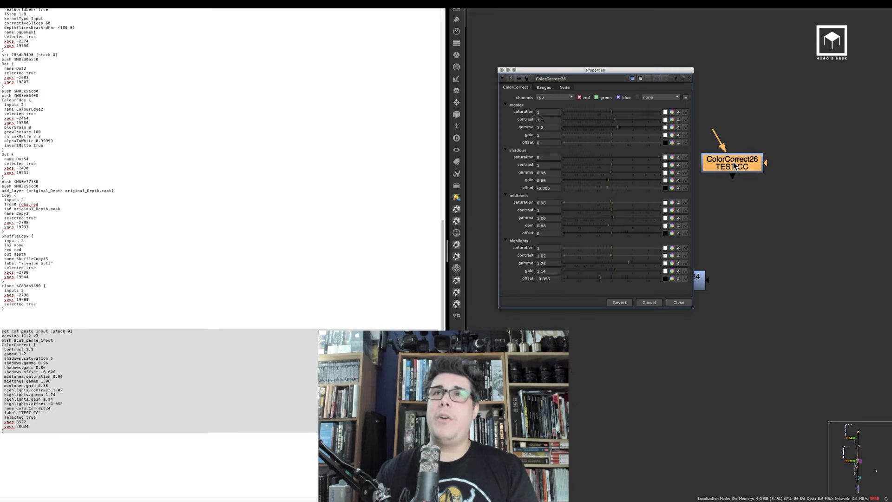
left_click(554, 158)
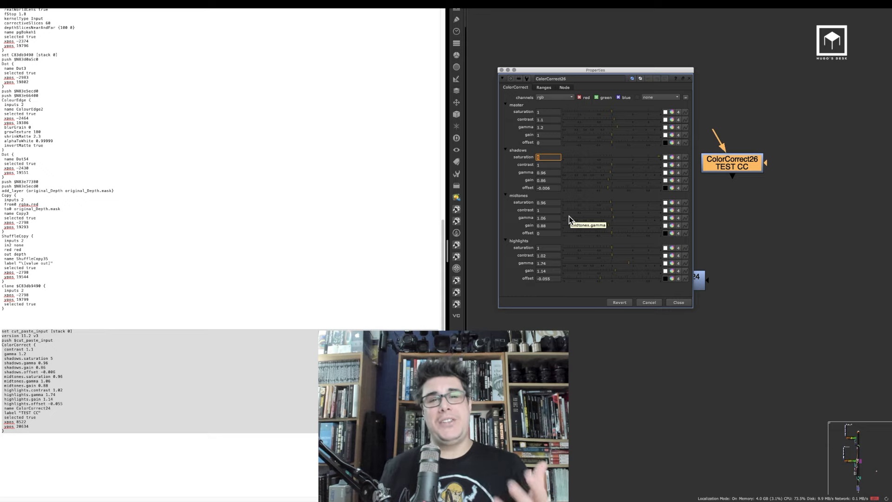